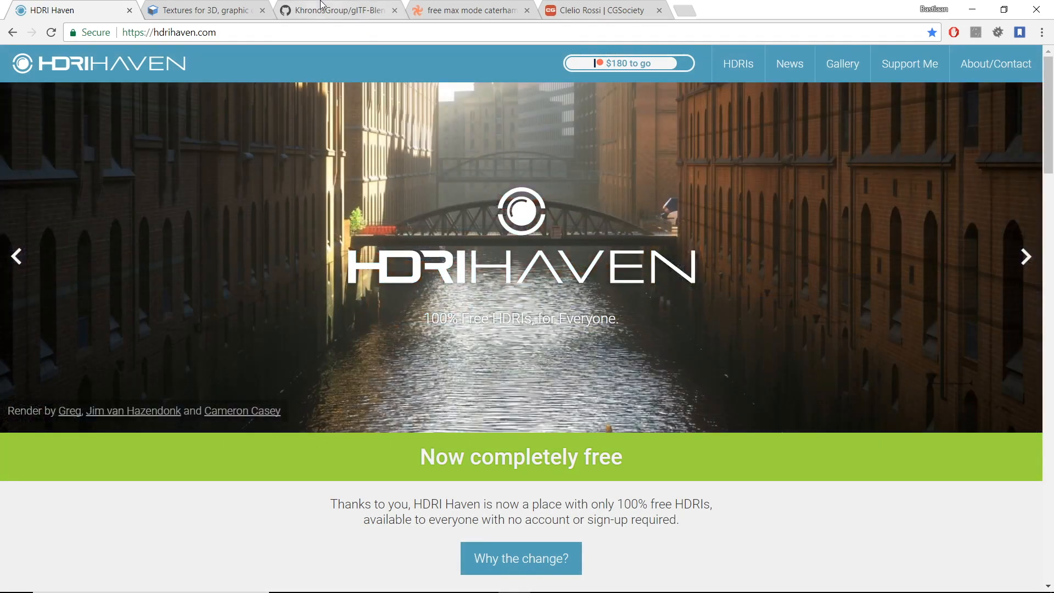
Look at the Textures.com page, then read the installation instructions in the scripts folder of the glTF-Blender-Exporter repository.
{"action": "left_click", "coordinate": [214, 9]}
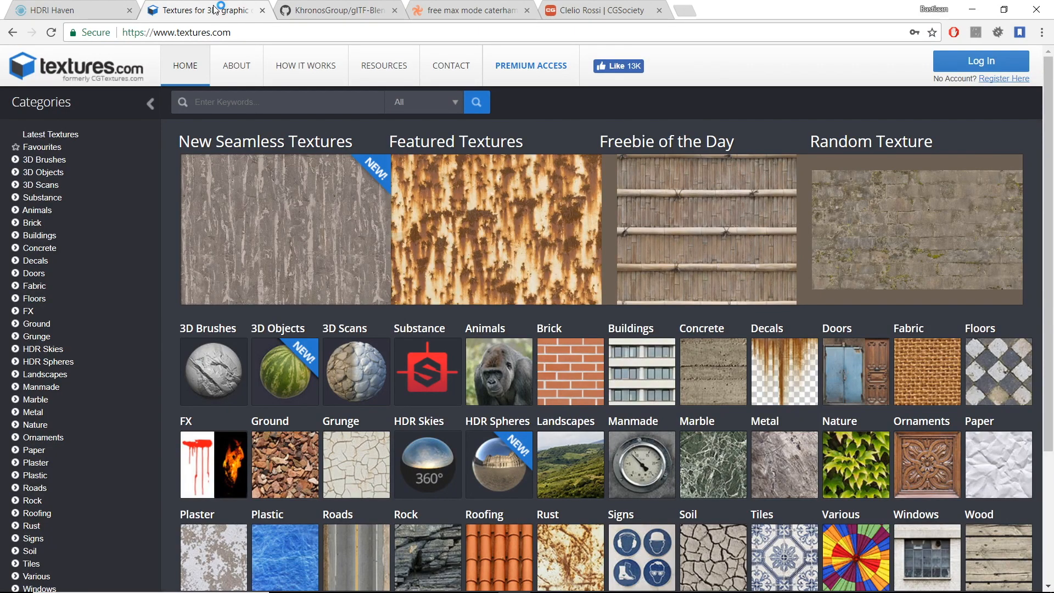
{"action": "left_click", "coordinate": [340, 11]}
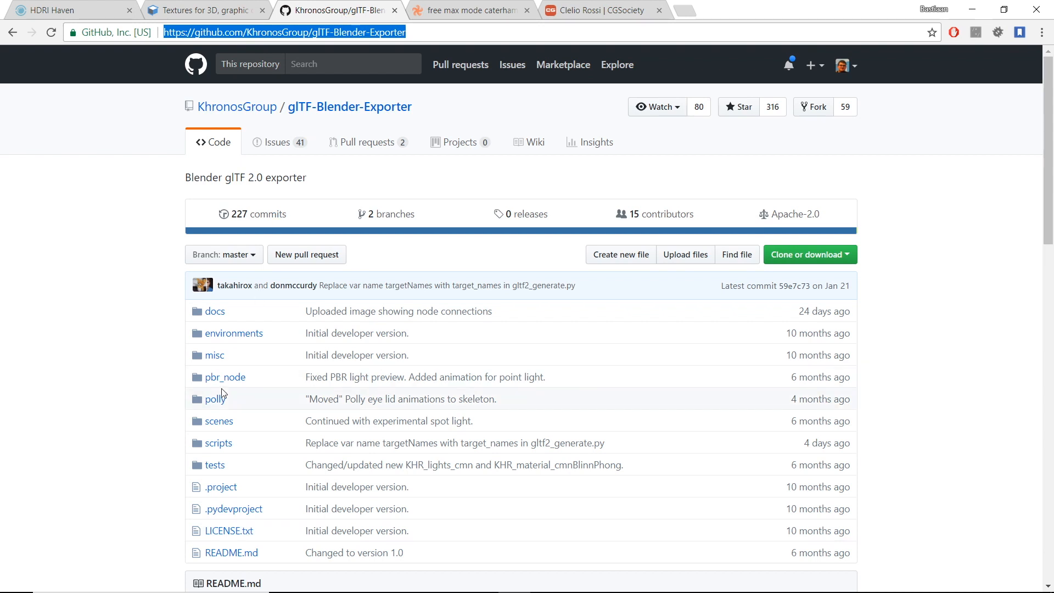
{"action": "left_click", "coordinate": [218, 424]}
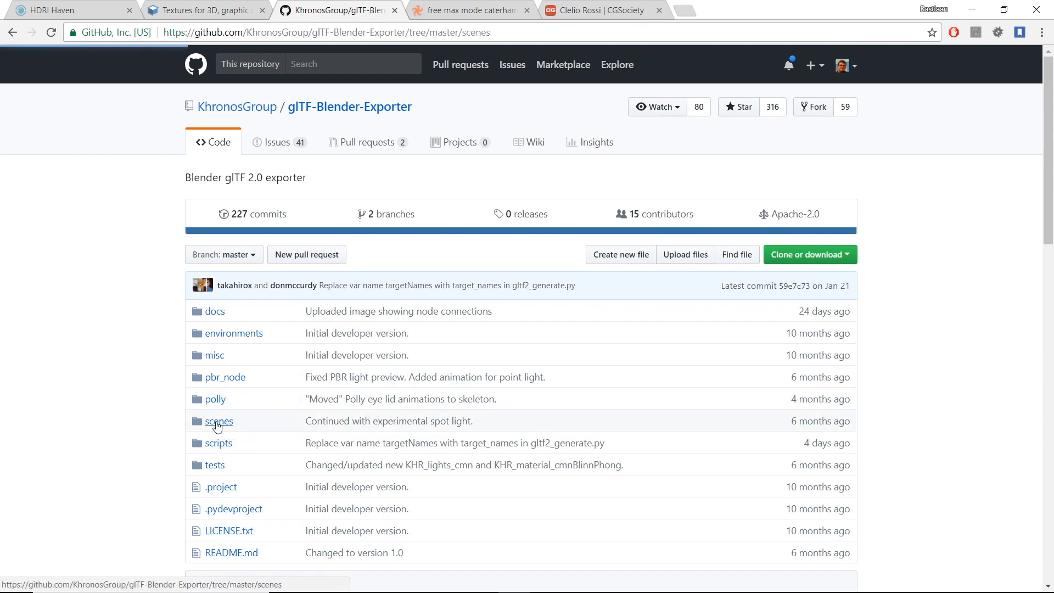
{"action": "left_click", "coordinate": [223, 447]}
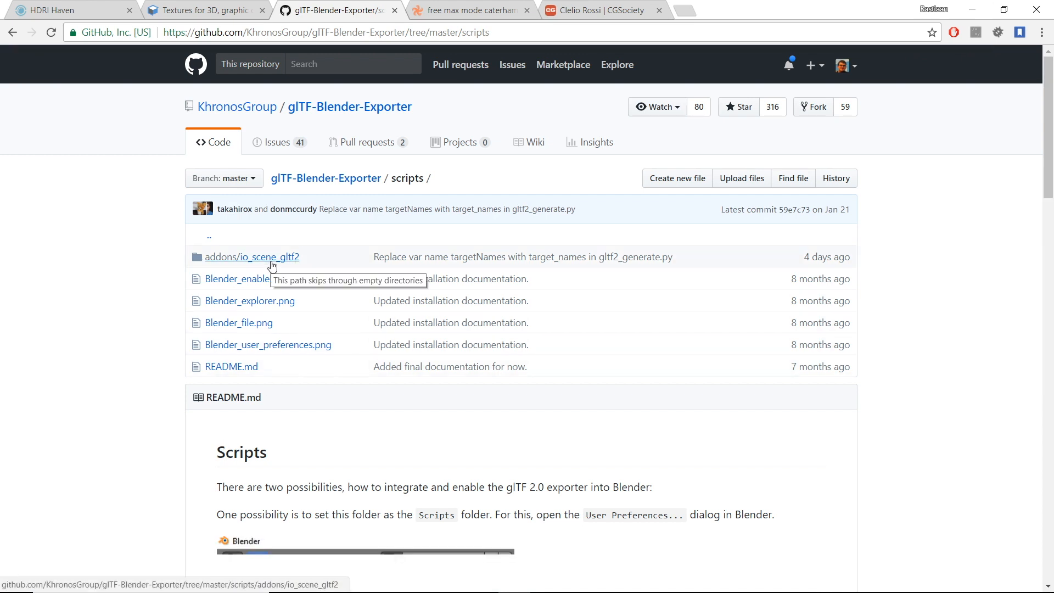
{"action": "scroll", "coordinate": [272, 266], "scroll_direction": "down", "scroll_amount": 10}
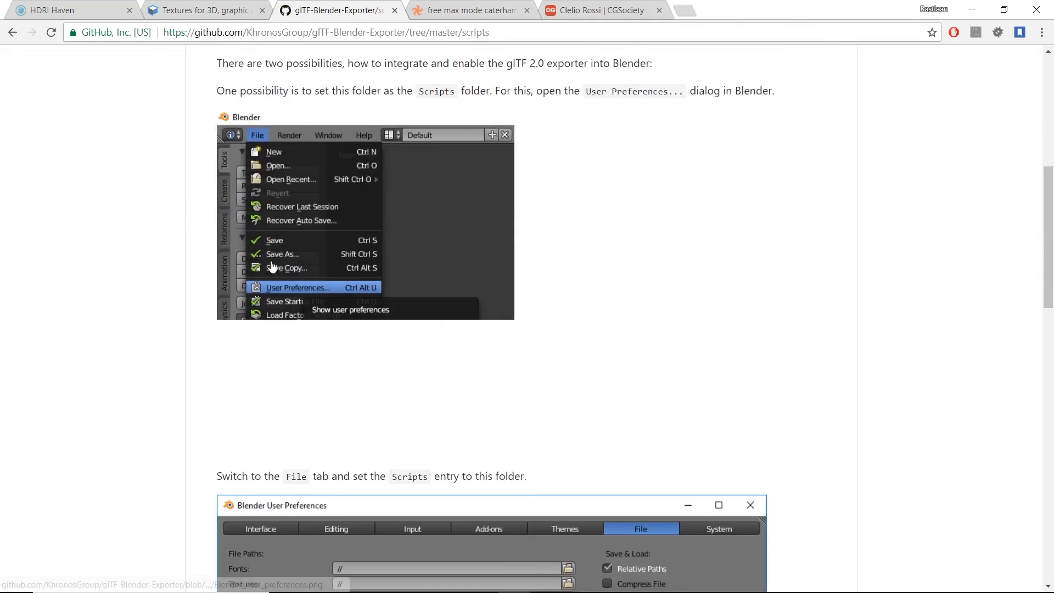
{"action": "scroll", "coordinate": [271, 266], "scroll_direction": "down", "scroll_amount": 13}
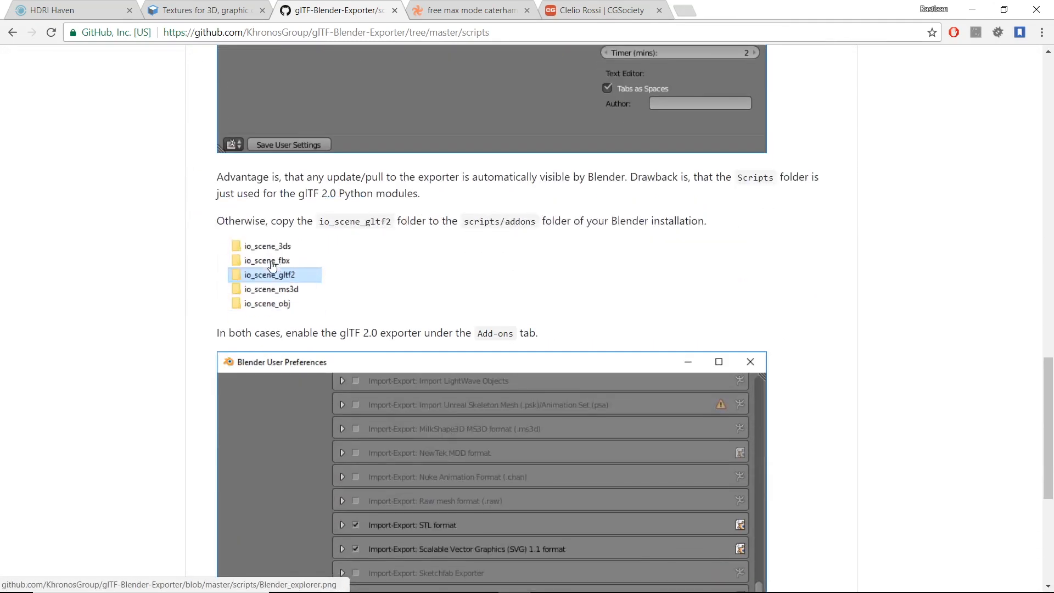
{"action": "scroll", "coordinate": [272, 266], "scroll_direction": "down", "scroll_amount": 4}
View the free Caterham Seven Sigma model page on TurboSquid and the open CGSociety page.
{"action": "left_click", "coordinate": [455, 11]}
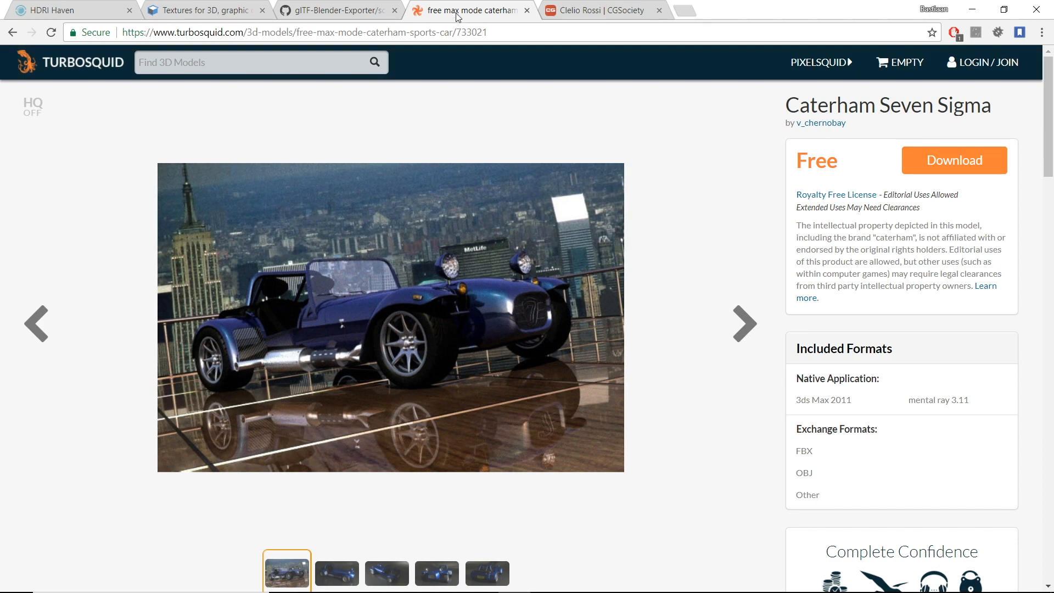
{"action": "left_click", "coordinate": [601, 10]}
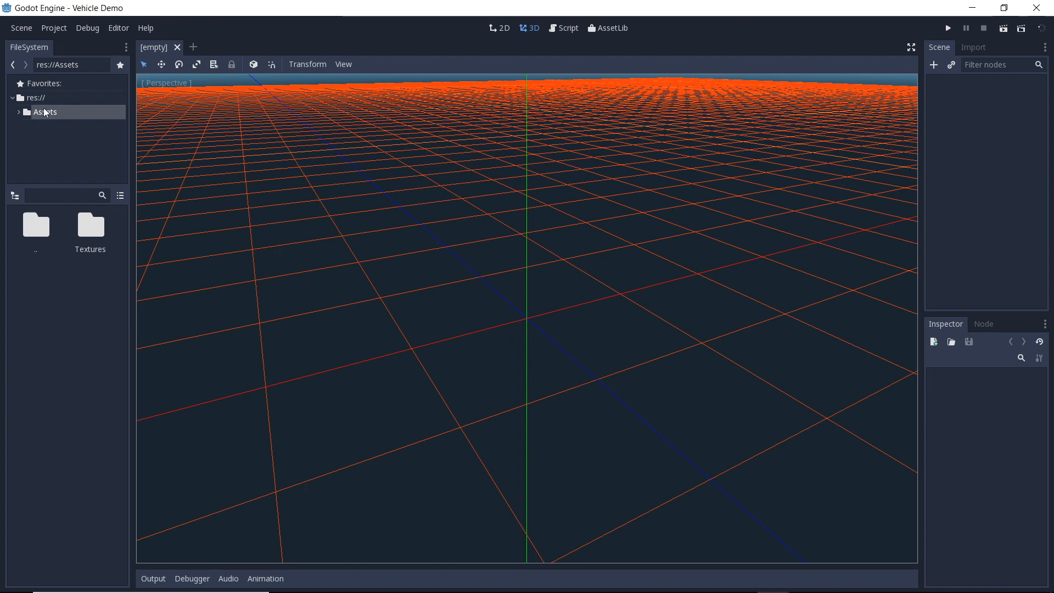
Examine the contents of the project's Assets/Textures folder and return to the res:// root.
{"action": "left_click", "coordinate": [19, 112]}
{"action": "left_click", "coordinate": [55, 128]}
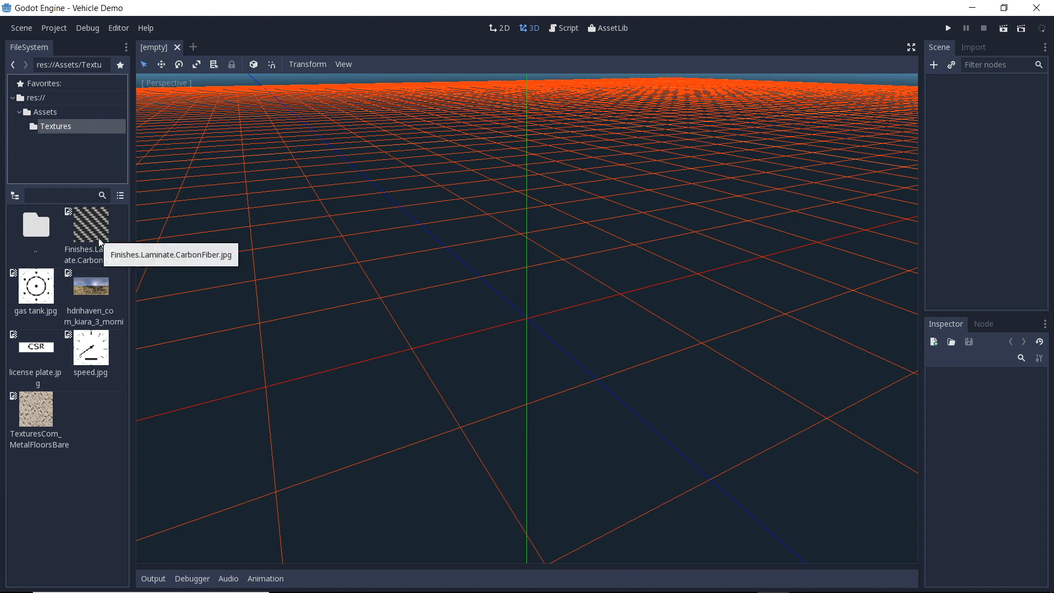
{"action": "left_click", "coordinate": [67, 99]}
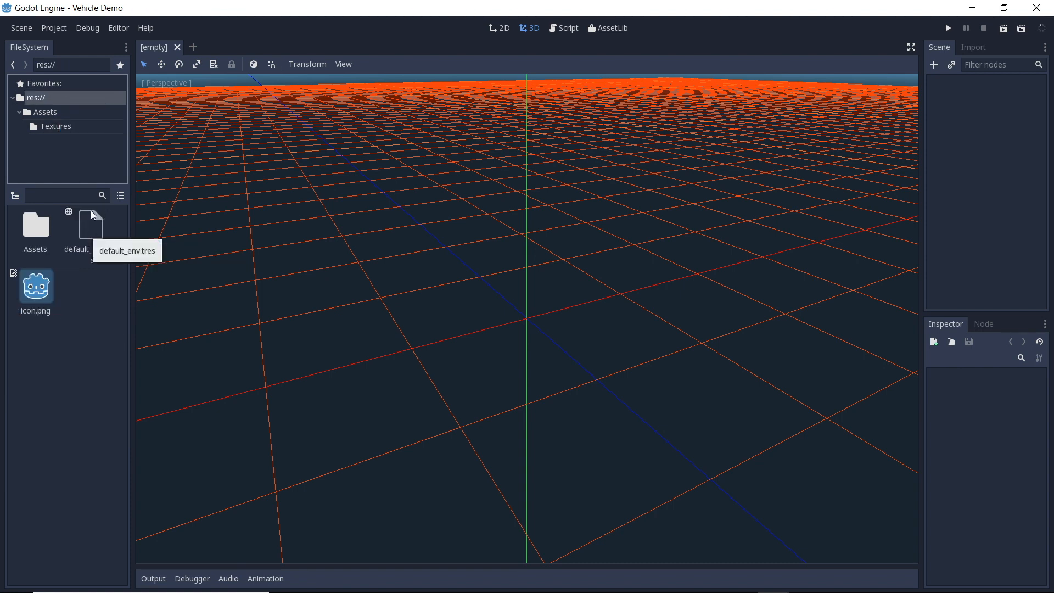
Open default_env.tres and give its background a new PanoramaSky as the sky resource.
{"action": "double_click", "coordinate": [84, 230]}
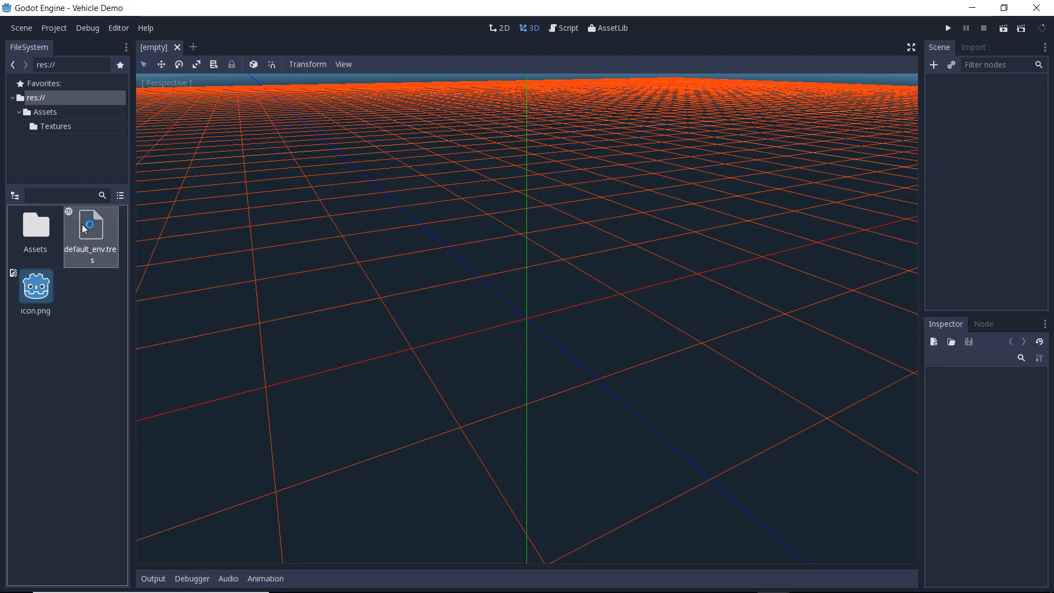
{"action": "left_click", "coordinate": [938, 391]}
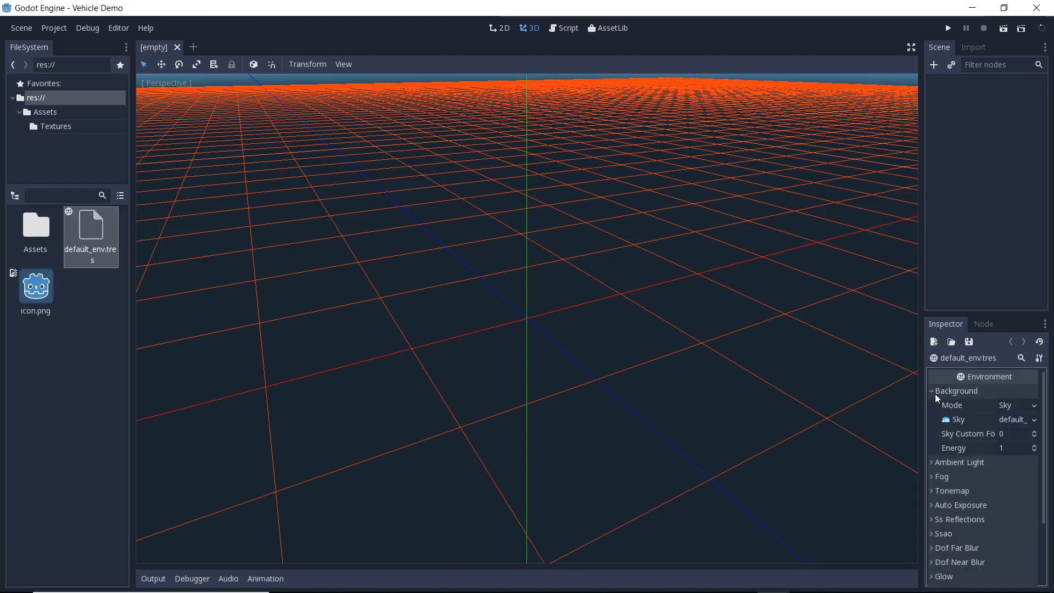
{"action": "left_click", "coordinate": [1032, 420]}
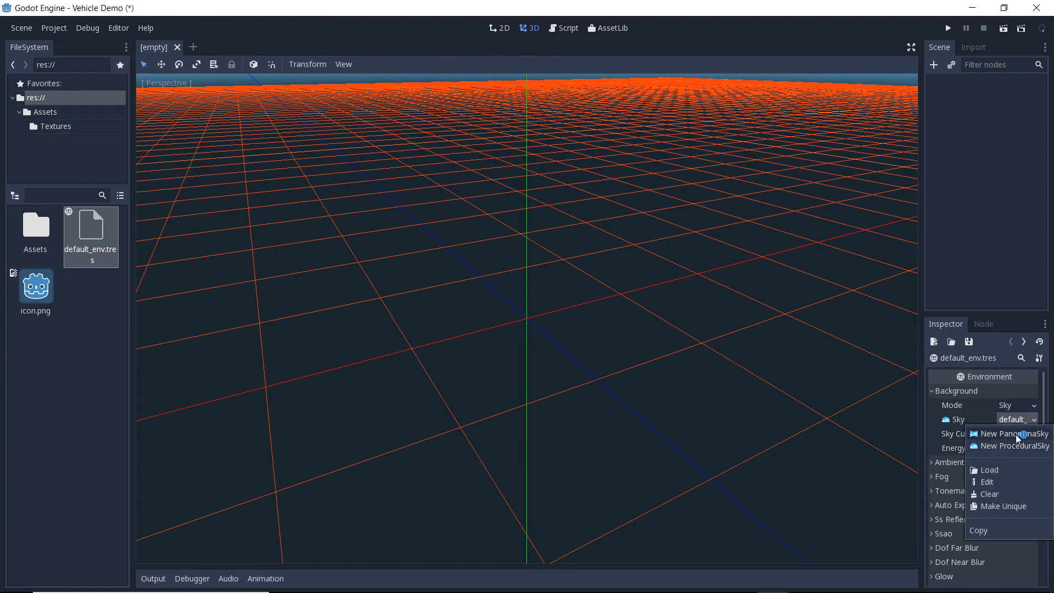
{"action": "left_click", "coordinate": [1018, 434]}
{"action": "left_click", "coordinate": [1015, 420]}
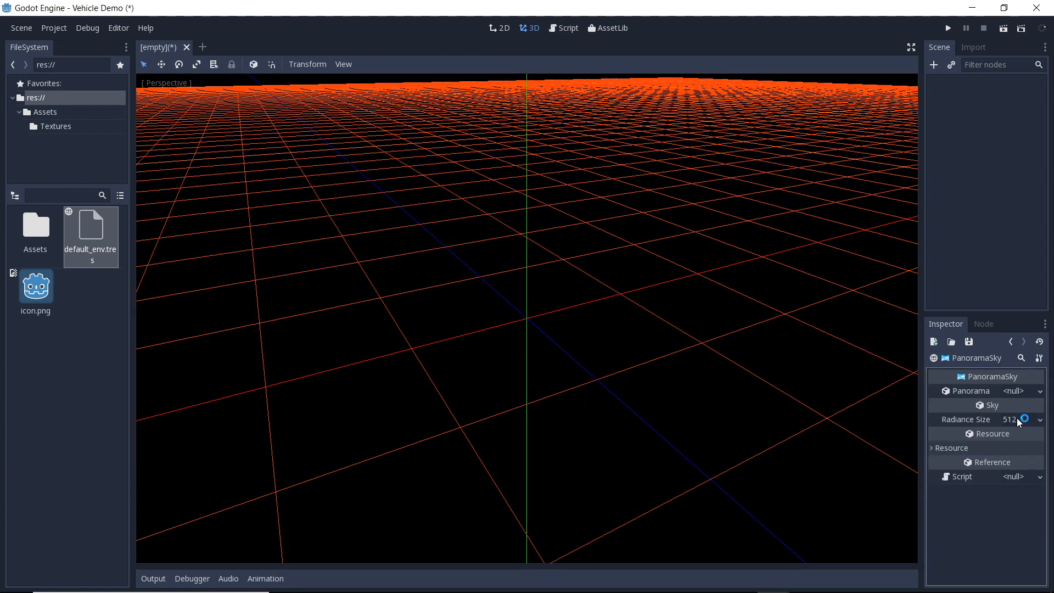
Load the HDRI Haven kiara_3 image from Assets/Textures as the panorama of the sky.
{"action": "left_click", "coordinate": [1039, 392]}
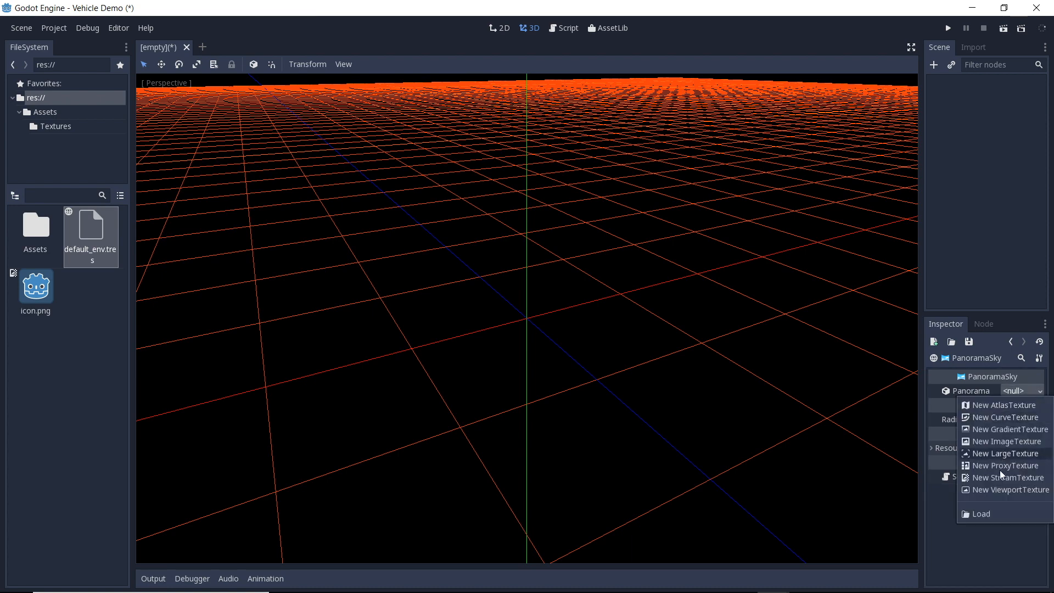
{"action": "left_click", "coordinate": [992, 515]}
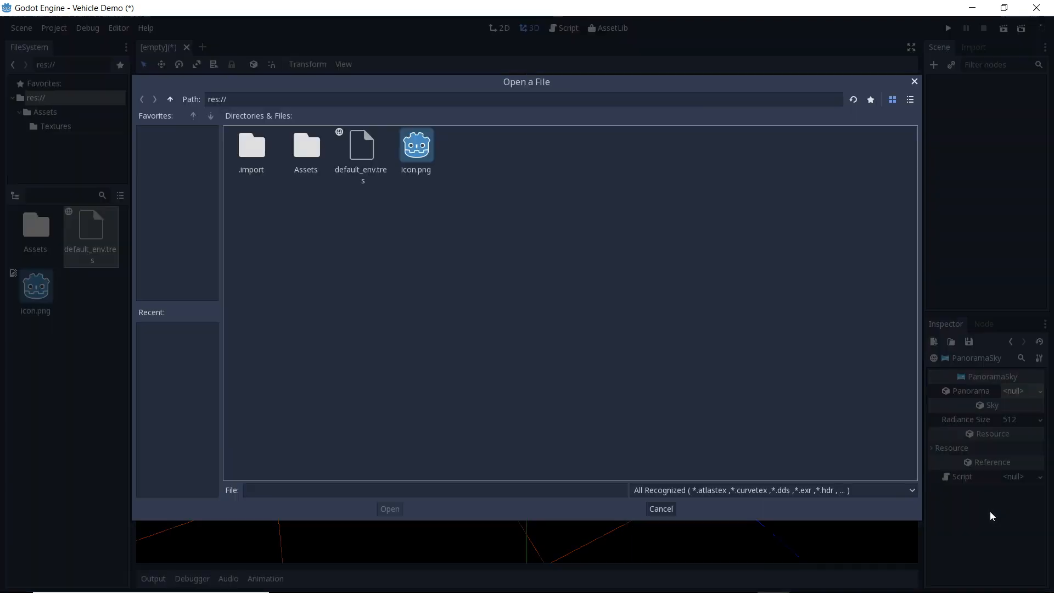
{"action": "double_click", "coordinate": [299, 151]}
{"action": "double_click", "coordinate": [267, 151]}
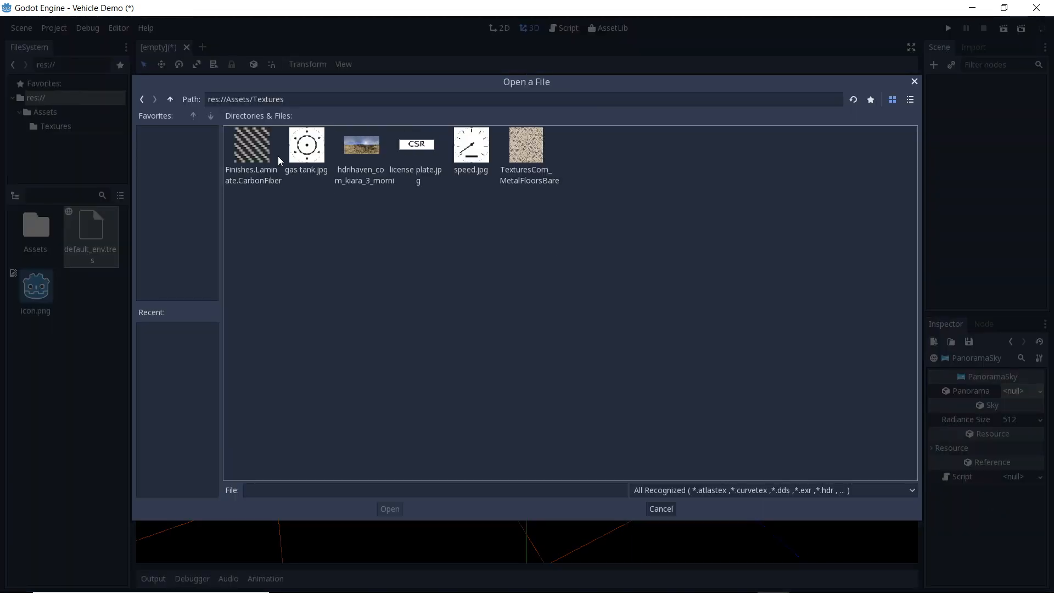
{"action": "double_click", "coordinate": [361, 146]}
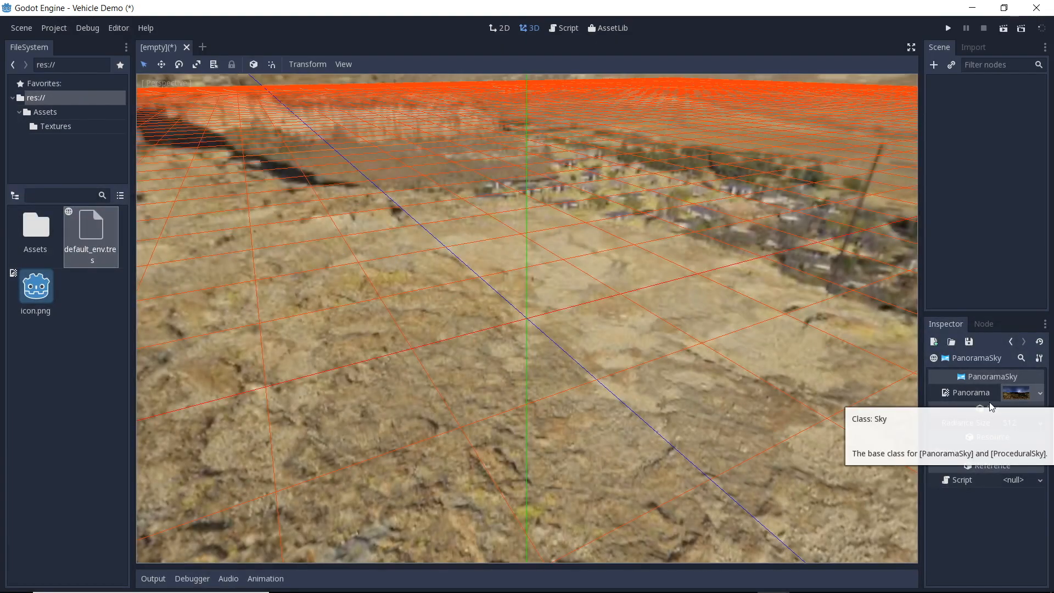
{"action": "middle_click_drag", "start_coordinate": [782, 304], "coordinate": [813, 283]}
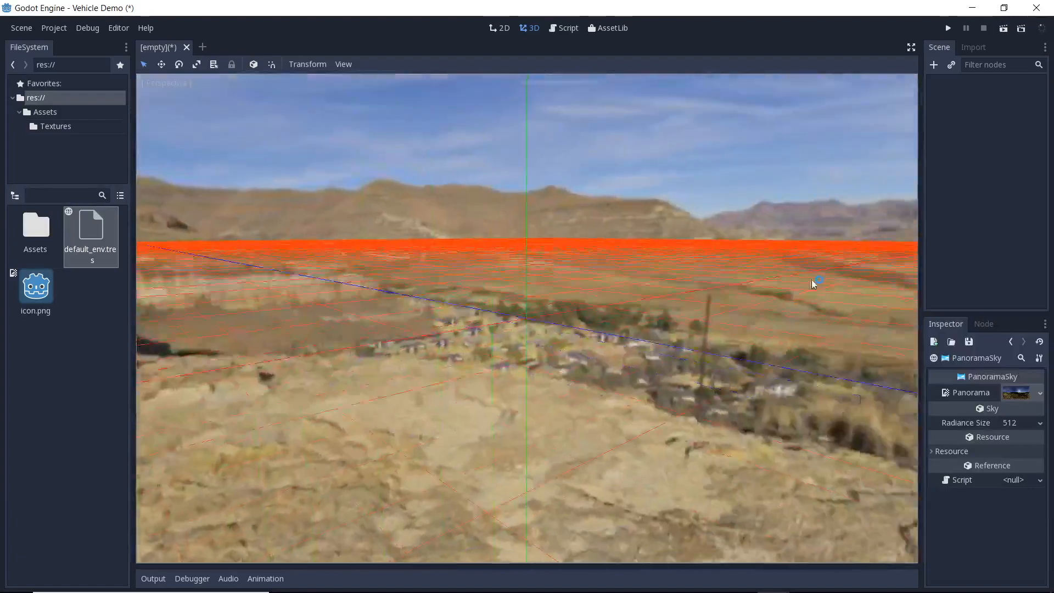
Create a Spatial root node for the scene and add a StaticBody as its child.
{"action": "left_click", "coordinate": [934, 64]}
{"action": "type", "text": "Spatial"}
{"action": "key", "text": "Return"}
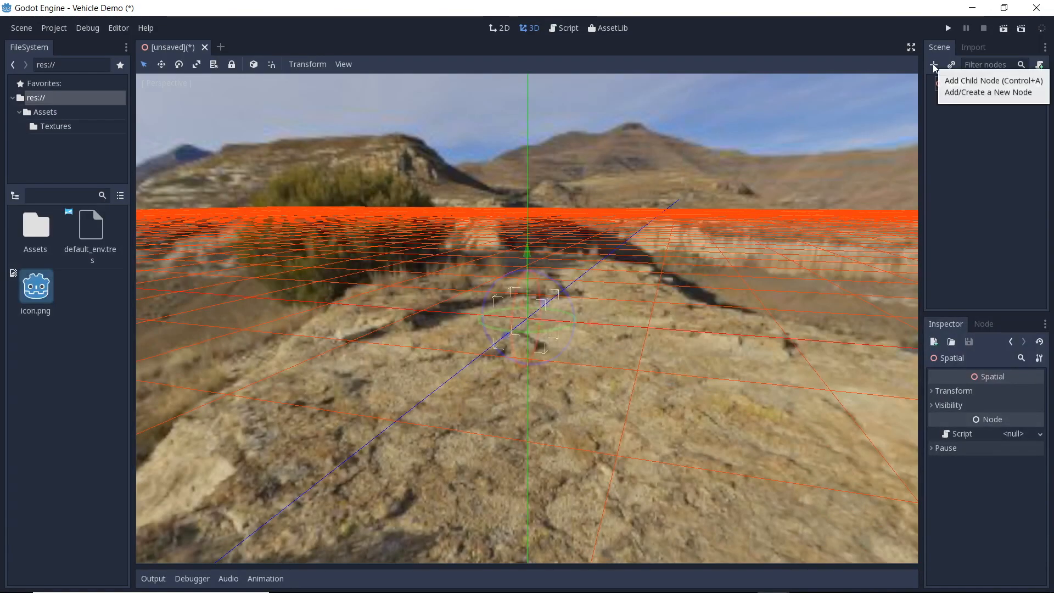
{"action": "left_click", "coordinate": [933, 64]}
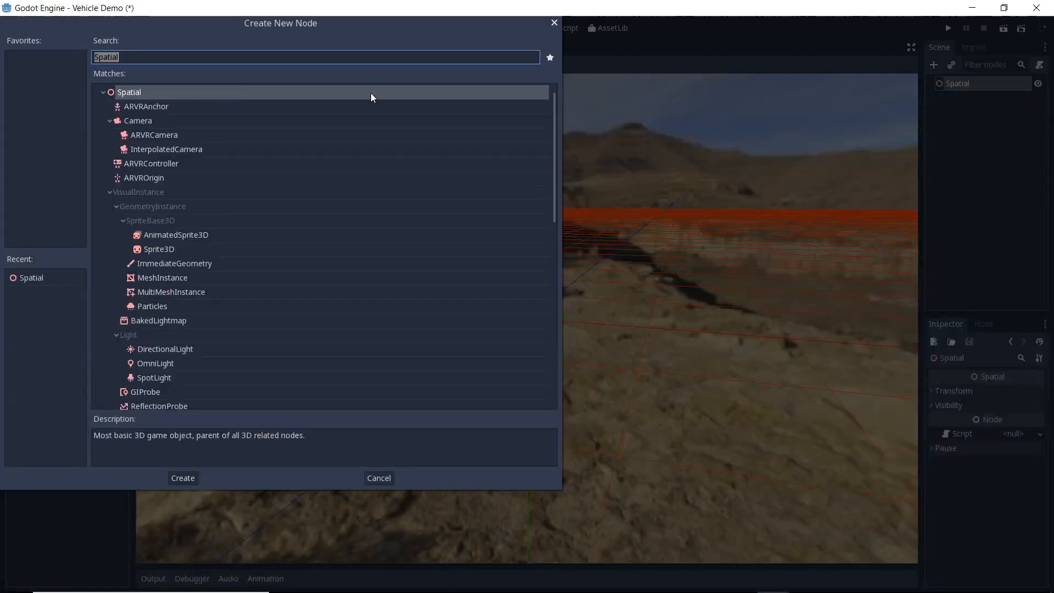
{"action": "type", "text": "static"}
{"action": "key", "text": "Return"}
Add a CollisionShape under the StaticBody and assign a new shape to it.
{"action": "left_click", "coordinate": [932, 66]}
{"action": "type", "text": "collisionsh"}
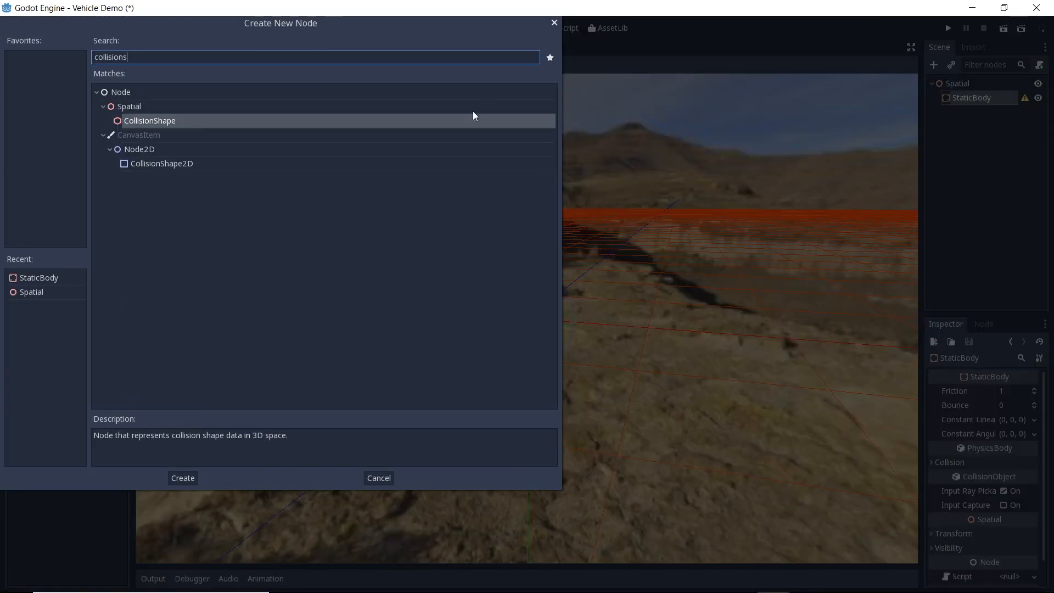
{"action": "key", "text": "Return"}
{"action": "left_click", "coordinate": [1022, 391]}
{"action": "left_click", "coordinate": [987, 443]}
Add a MeshInstance under the StaticBody and assign a new PlaneMesh to it.
{"action": "left_click", "coordinate": [971, 98]}
{"action": "left_click", "coordinate": [933, 65]}
{"action": "type", "text": "meshin"}
{"action": "key", "text": "Return"}
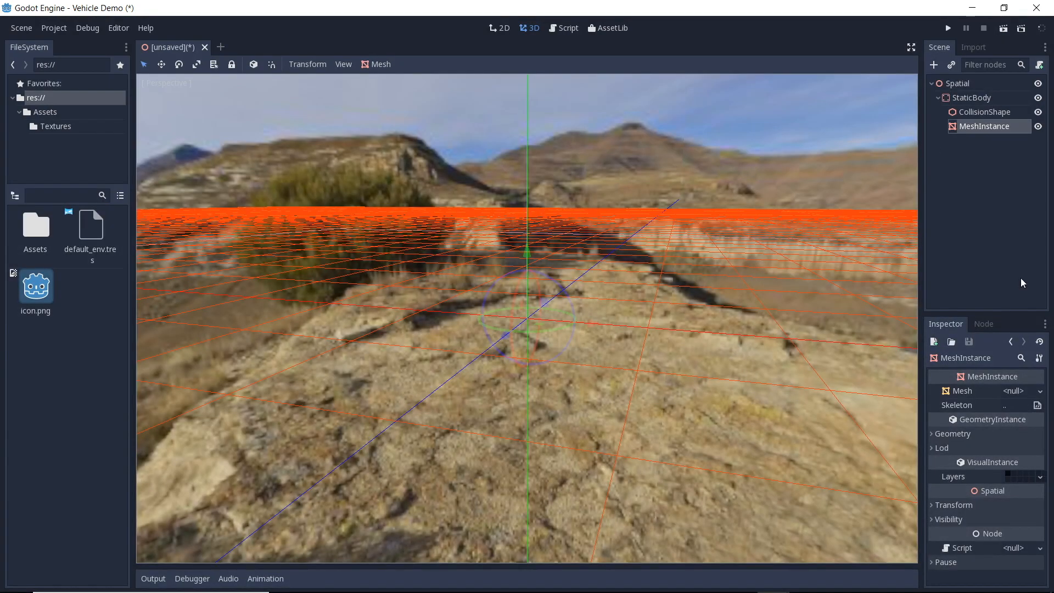
{"action": "left_click", "coordinate": [1022, 390]}
{"action": "left_click", "coordinate": [1020, 459]}
Set the plane mesh's size to 1000 by 1000 and its width and depth subdivisions to 10.
{"action": "left_click", "coordinate": [1014, 396]}
{"action": "double_click", "coordinate": [1030, 383]}
{"action": "left_click", "coordinate": [1030, 383]}
{"action": "type", "text": "1000"}
{"action": "key", "text": "Tab"}
{"action": "type", "text": "1000"}
{"action": "key", "text": "Return"}
{"action": "left_click", "coordinate": [1010, 396]}
{"action": "type", "text": "10"}
{"action": "left_click", "coordinate": [1010, 411]}
{"action": "type", "text": "10"}
Give the plane mesh a new SpatialMaterial and load the TexturesCom_MetalFloorsBare image as its albedo texture.
{"action": "left_click", "coordinate": [1034, 441]}
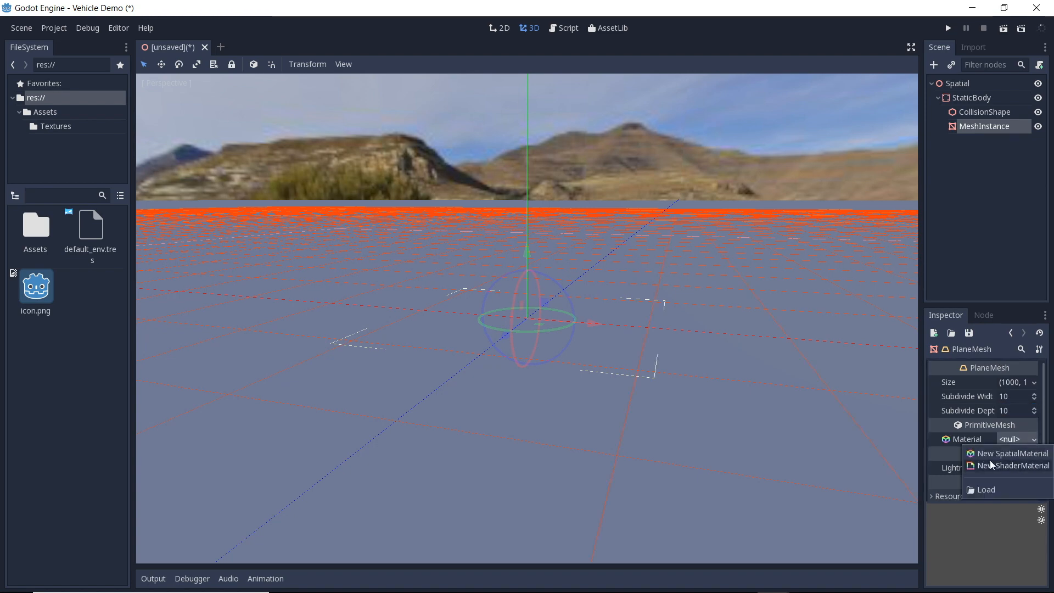
{"action": "left_click", "coordinate": [1012, 454]}
{"action": "left_click", "coordinate": [935, 433]}
{"action": "left_click", "coordinate": [1034, 470]}
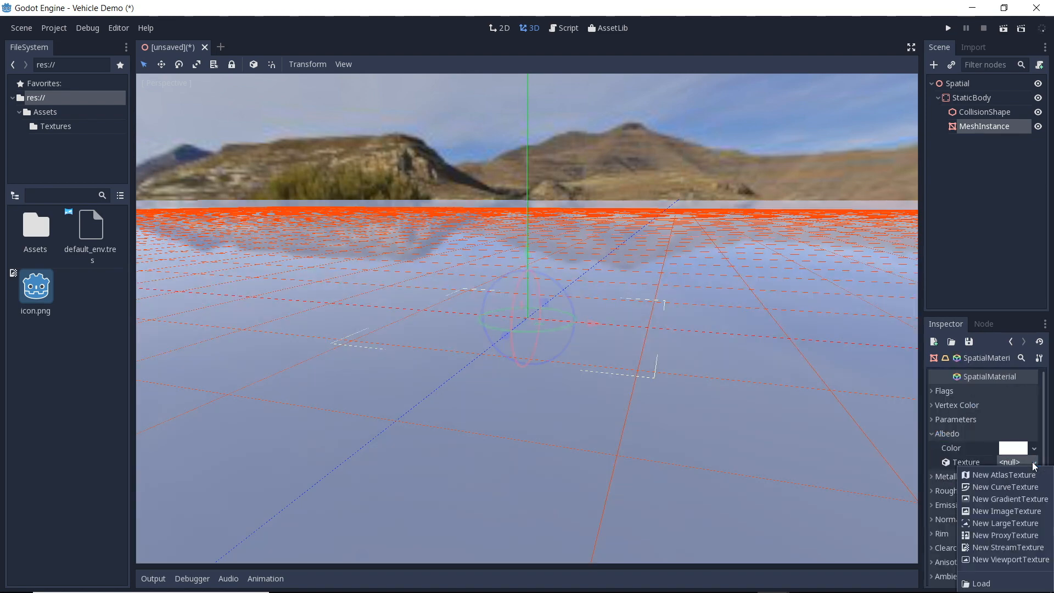
{"action": "left_click", "coordinate": [970, 578]}
{"action": "double_click", "coordinate": [516, 156]}
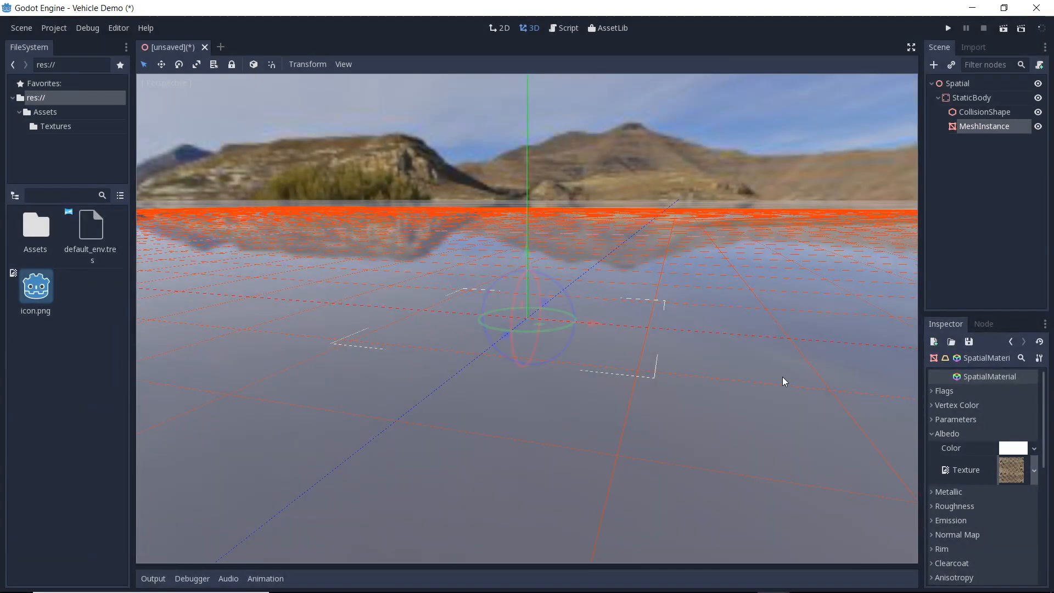
Set the ground material's Uv 1 scale to 100 on all three axes.
{"action": "middle_click_drag", "start_coordinate": [783, 381], "coordinate": [768, 343]}
{"action": "scroll", "coordinate": [969, 514], "scroll_direction": "down", "scroll_amount": 10}
{"action": "left_click", "coordinate": [937, 428]}
{"action": "left_click", "coordinate": [1031, 442]}
{"action": "type", "text": "100"}
{"action": "key", "text": "Tab"}
{"action": "type", "text": "100"}
{"action": "key", "text": "Tab"}
{"action": "type", "text": "100"}
{"action": "scroll", "coordinate": [649, 316], "scroll_direction": "down", "scroll_amount": 15}
Try a Uv 1 scale of 1000 in x and y on the ground material.
{"action": "left_click", "coordinate": [1032, 443]}
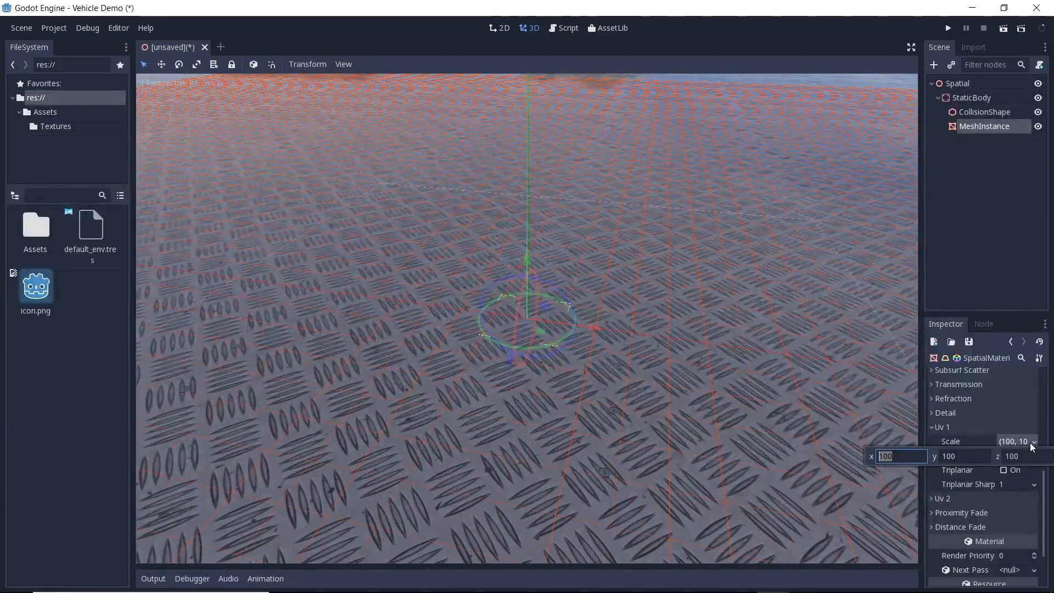
{"action": "type", "text": "1000"}
{"action": "key", "text": "Tab"}
{"action": "type", "text": "1000"}
{"action": "scroll", "coordinate": [783, 313], "scroll_direction": "up", "scroll_amount": 12}
Set the ground material's Uv 1 scale to 500 on the x, y and z axes.
{"action": "left_click", "coordinate": [1028, 442]}
{"action": "type", "text": "500"}
{"action": "key", "text": "Tab"}
{"action": "type", "text": "500"}
{"action": "key", "text": "Tab"}
{"action": "type", "text": "500"}
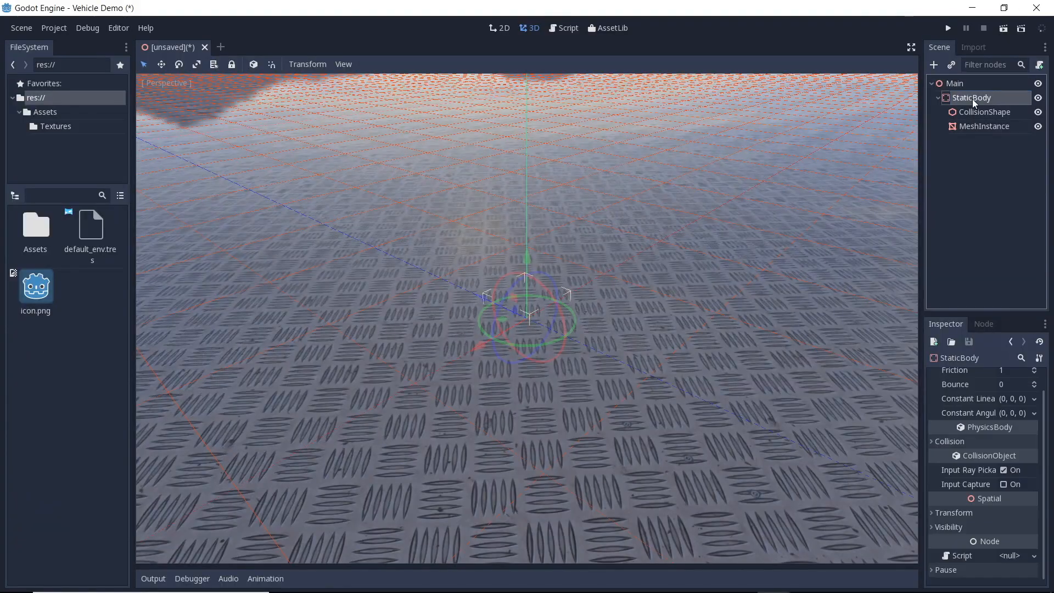
Rename the StaticBody node to Ground.
{"action": "double_click", "coordinate": [973, 99]}
{"action": "type", "text": "Ground"}
{"action": "key", "text": "Return"}
{"action": "double_click", "coordinate": [999, 112]}
{"action": "left_click", "coordinate": [985, 126]}
{"action": "left_click", "coordinate": [979, 99]}
Add a DirectionalLight node as a child of Main.
{"action": "left_click", "coordinate": [955, 84]}
{"action": "key", "text": "ctrl+a"}
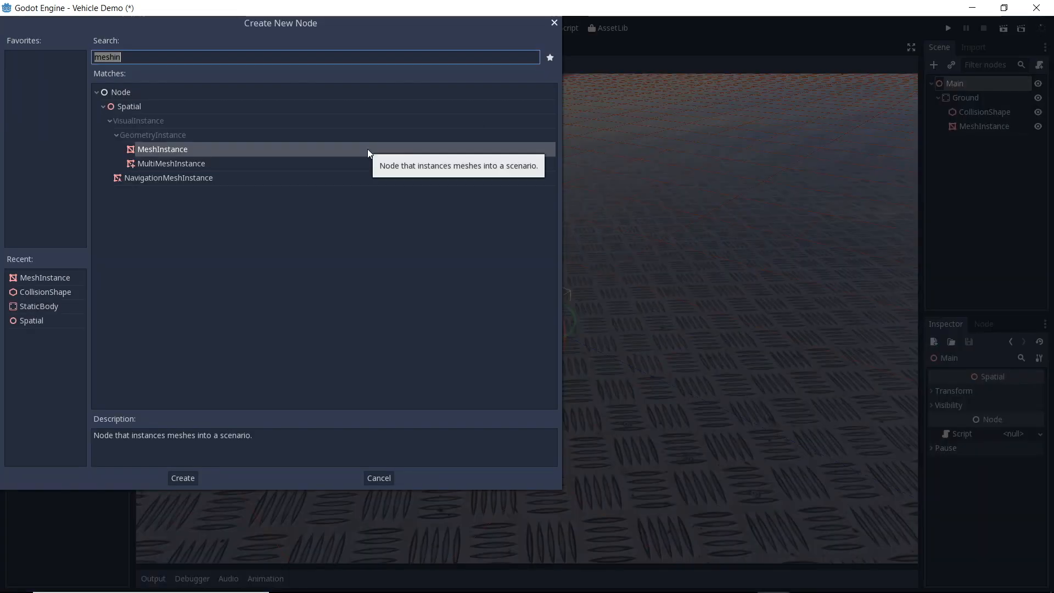
{"action": "type", "text": "directional"}
{"action": "double_click", "coordinate": [337, 153]}
Raise the directional light high above the ground and tilt it so that it shines downward at an angle.
{"action": "left_click_drag", "start_coordinate": [527, 259], "coordinate": [526, 114]}
{"action": "scroll", "coordinate": [516, 193], "scroll_direction": "down", "scroll_amount": 15}
{"action": "mouse_move", "coordinate": [527, 230]}
{"action": "left_mouse_down"}
{"action": "mouse_move", "coordinate": [527, 136]}
{"action": "mouse_move", "coordinate": [489, 176]}
{"action": "mouse_move", "coordinate": [517, 184]}
{"action": "mouse_move", "coordinate": [508, 146]}
{"action": "mouse_move", "coordinate": [514, 246]}
{"action": "mouse_move", "coordinate": [526, 223]}
{"action": "mouse_move", "coordinate": [515, 215]}
{"action": "mouse_move", "coordinate": [470, 225]}
{"action": "mouse_move", "coordinate": [502, 192]}
{"action": "mouse_move", "coordinate": [497, 205]}
{"action": "mouse_move", "coordinate": [535, 220]}
{"action": "left_mouse_up"}
{"action": "middle_click_drag", "start_coordinate": [518, 255], "coordinate": [560, 254]}
Enable shadows on the directional light and rename its node to Sun.
{"action": "left_click", "coordinate": [939, 433]}
{"action": "left_click", "coordinate": [1003, 441]}
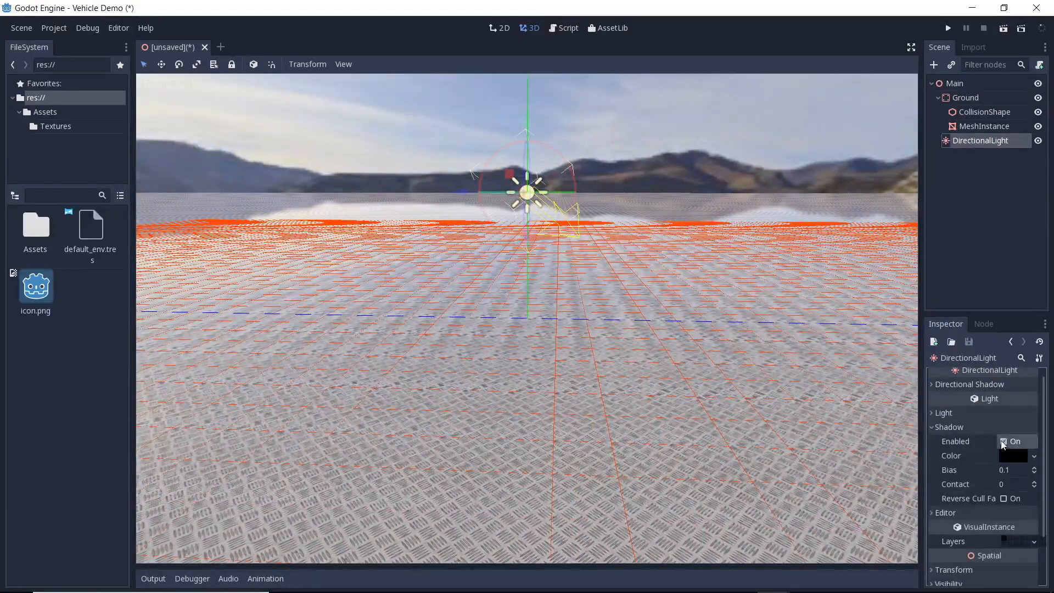
{"action": "double_click", "coordinate": [977, 140]}
{"action": "type", "text": "Sun"}
{"action": "key", "text": "Return"}
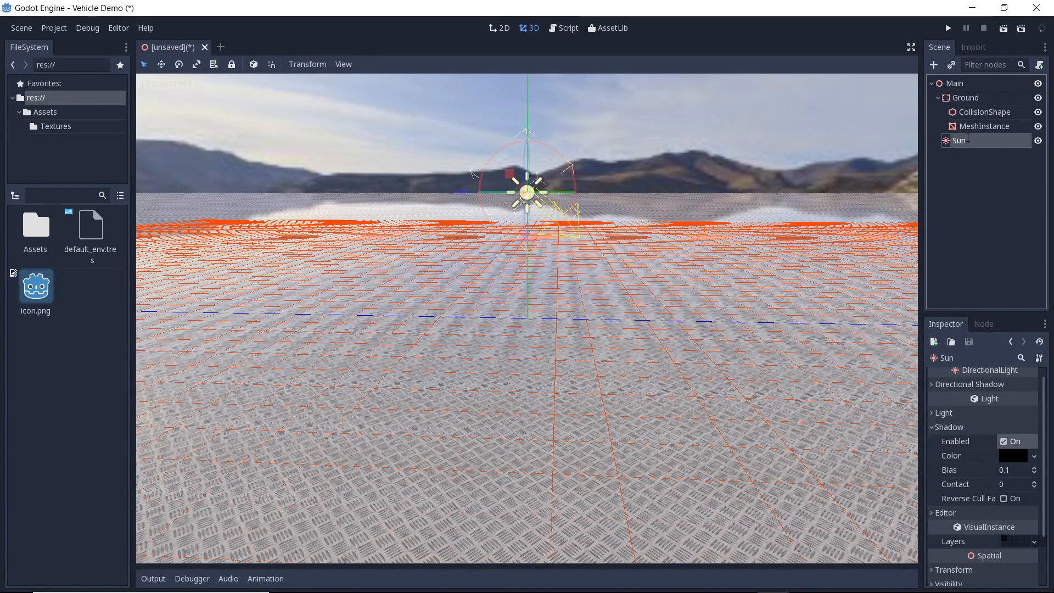
Add a Spatial node under Main, rename it to Car, and reselect Main.
{"action": "left_click", "coordinate": [955, 83]}
{"action": "left_click", "coordinate": [934, 65]}
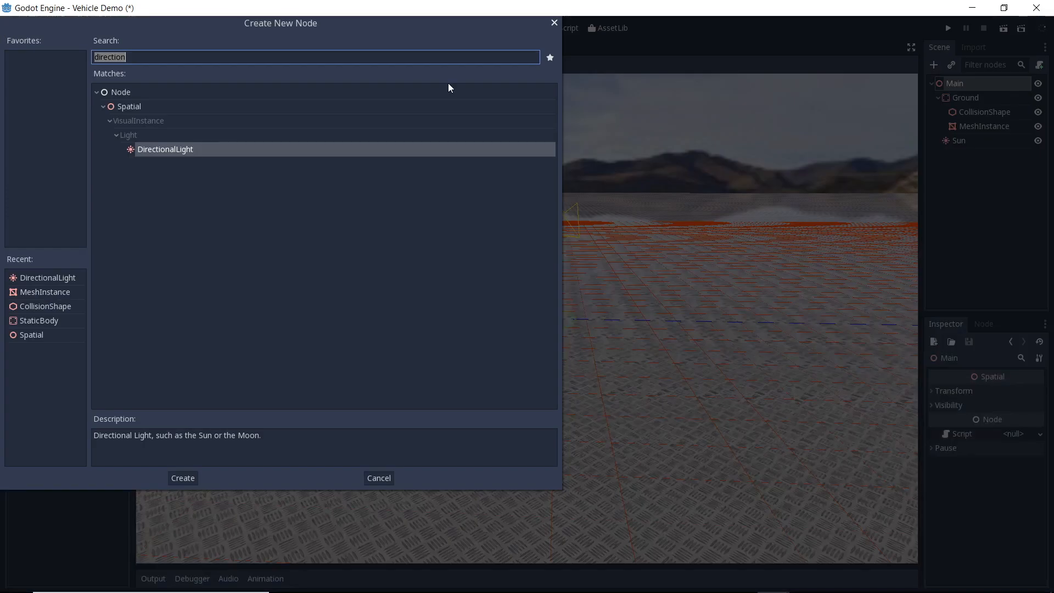
{"action": "double_click", "coordinate": [40, 337]}
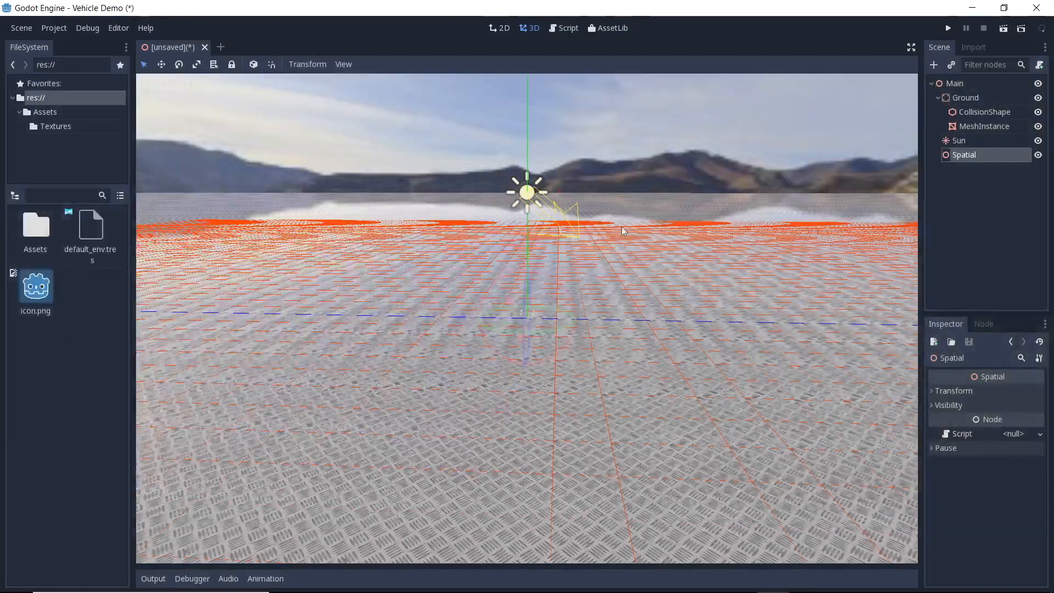
{"action": "double_click", "coordinate": [975, 155]}
{"action": "key", "text": "Return"}
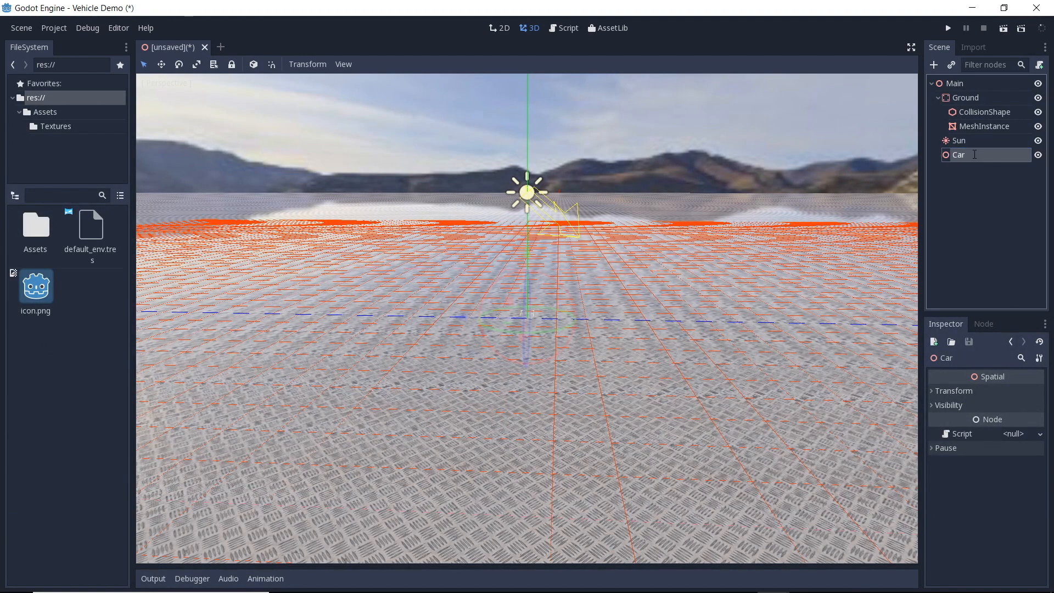
{"action": "left_click", "coordinate": [976, 83]}
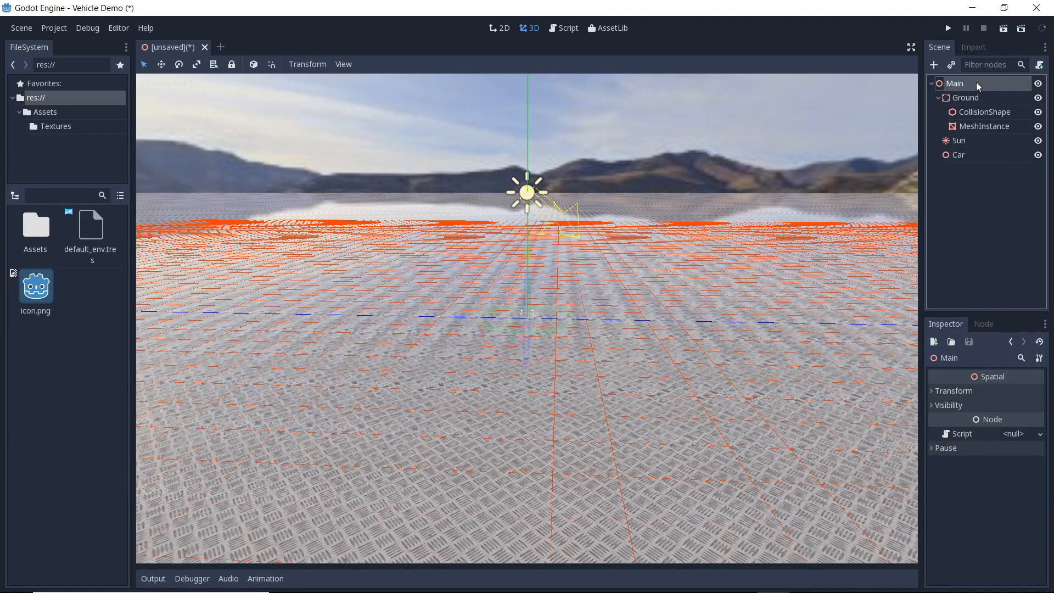
Add a Camera node under Main, raise it above the ground and move it away from the origin.
{"action": "left_click", "coordinate": [933, 66]}
{"action": "type", "text": "Camera"}
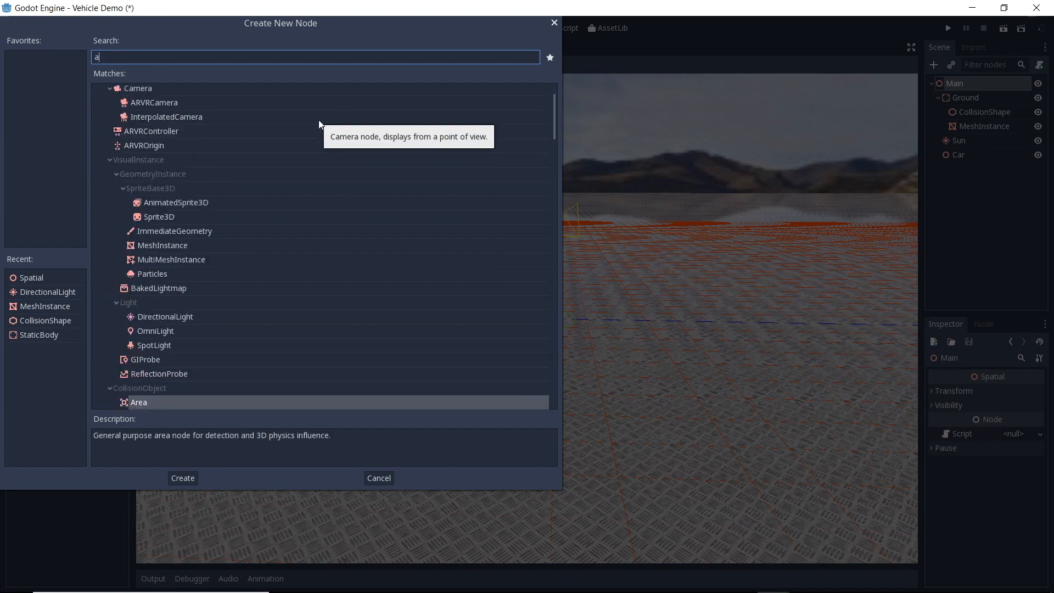
{"action": "double_click", "coordinate": [319, 123]}
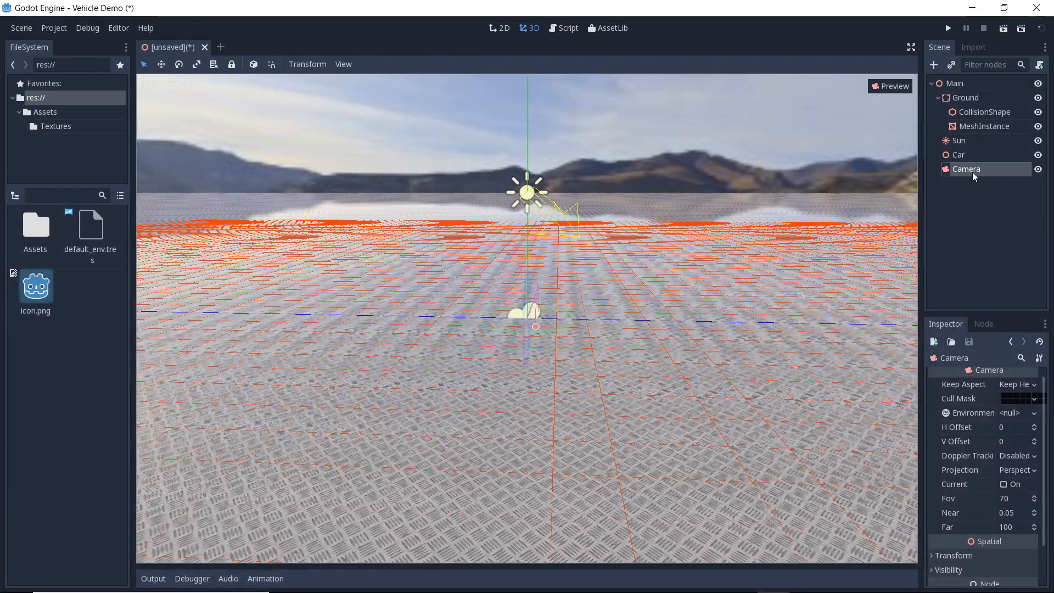
{"action": "left_click_drag", "start_coordinate": [523, 279], "coordinate": [505, 279]}
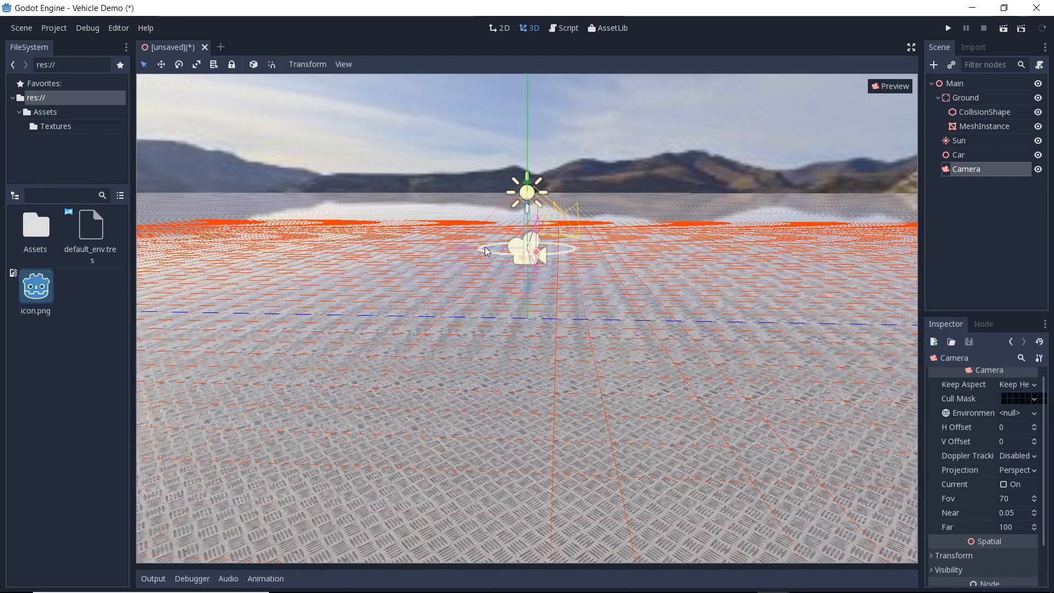
{"action": "scroll", "coordinate": [505, 252], "scroll_direction": "up", "scroll_amount": 3}
{"action": "left_click_drag", "start_coordinate": [464, 132], "coordinate": [181, 130]}
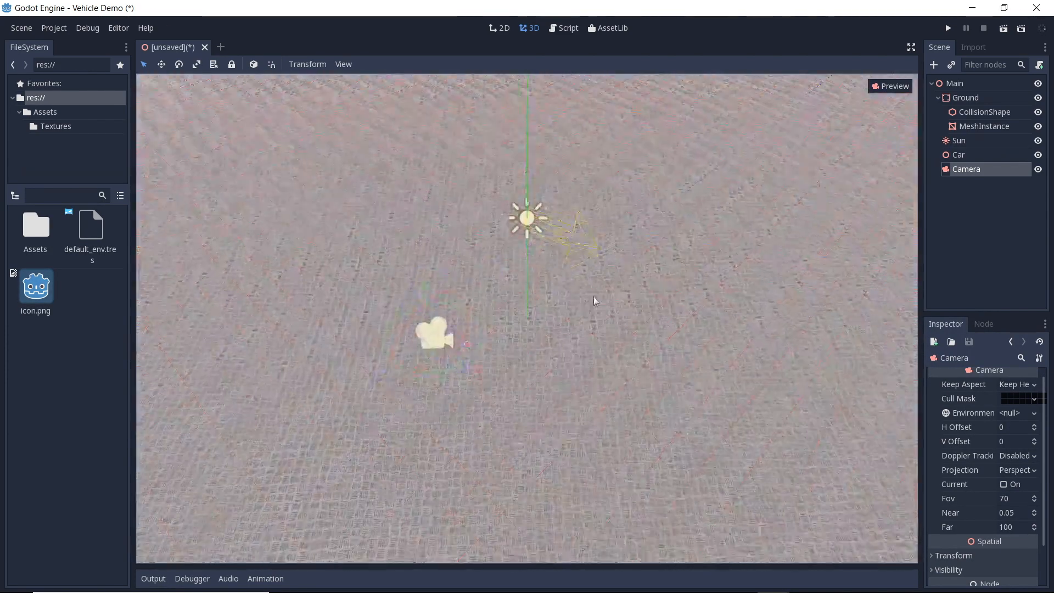
Save the scene as Main.tscn and run the project with it as the main scene.
{"action": "key", "text": "ctrl+s"}
{"action": "key", "text": "Return"}
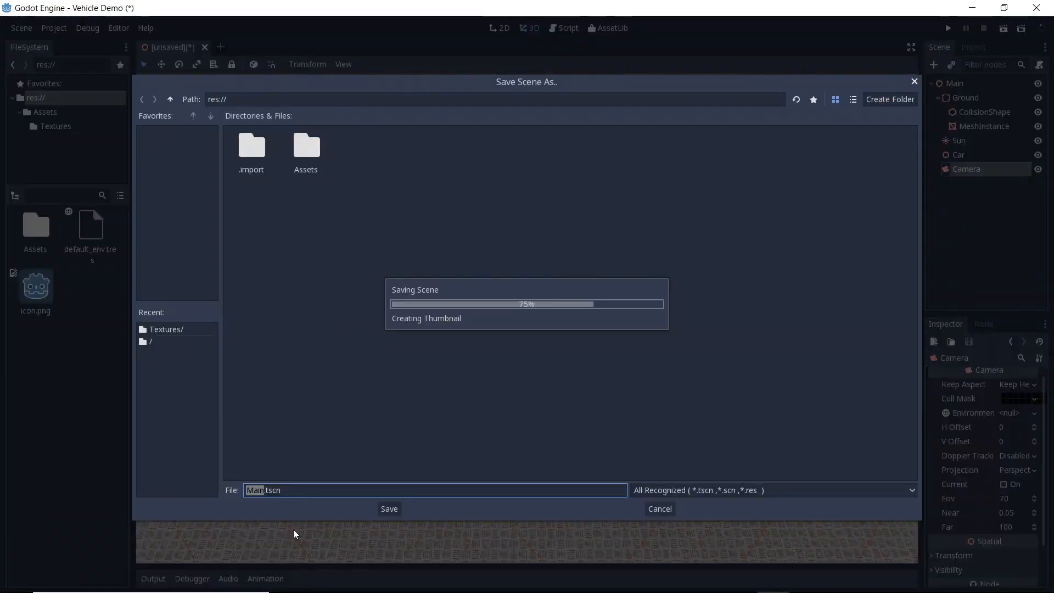
{"action": "left_click", "coordinate": [948, 28]}
{"action": "left_click", "coordinate": [480, 328]}
{"action": "double_click", "coordinate": [359, 152]}
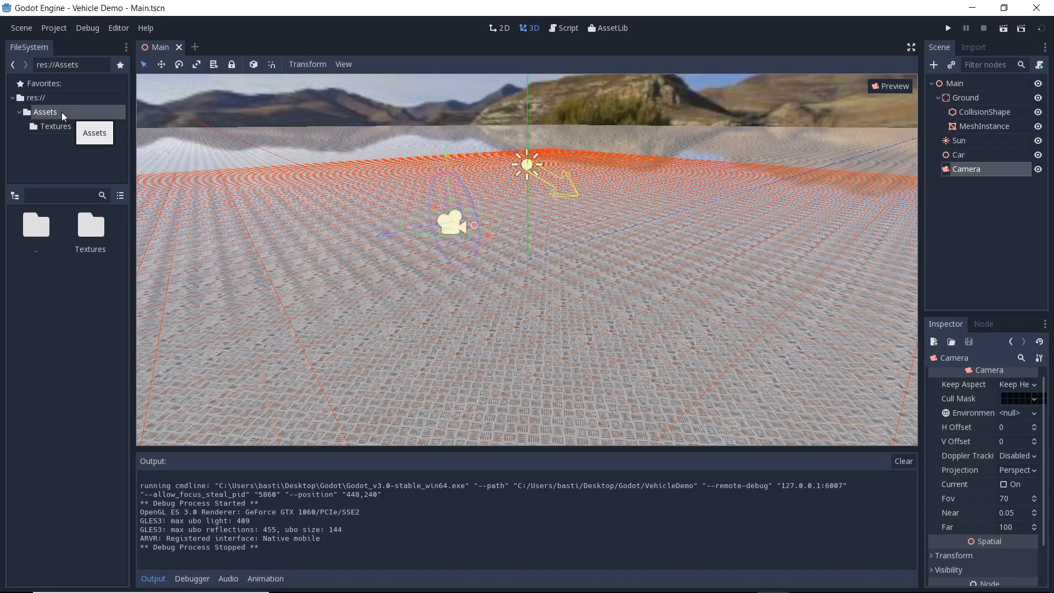
Create a folder named Cars inside the Assets folder.
{"action": "right_click", "coordinate": [61, 112]}
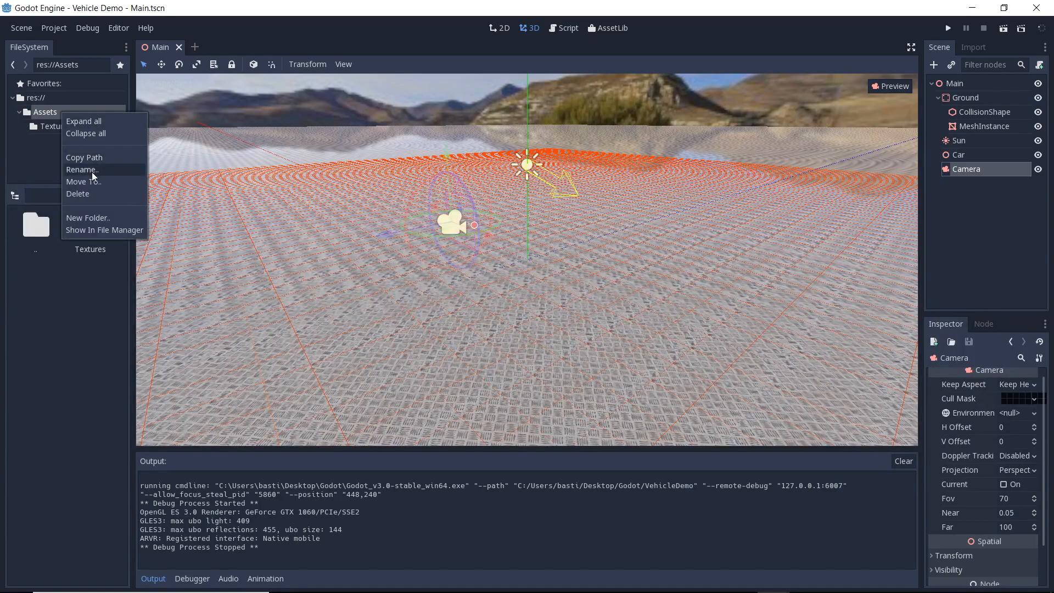
{"action": "left_click", "coordinate": [82, 220]}
{"action": "type", "text": "Cars"}
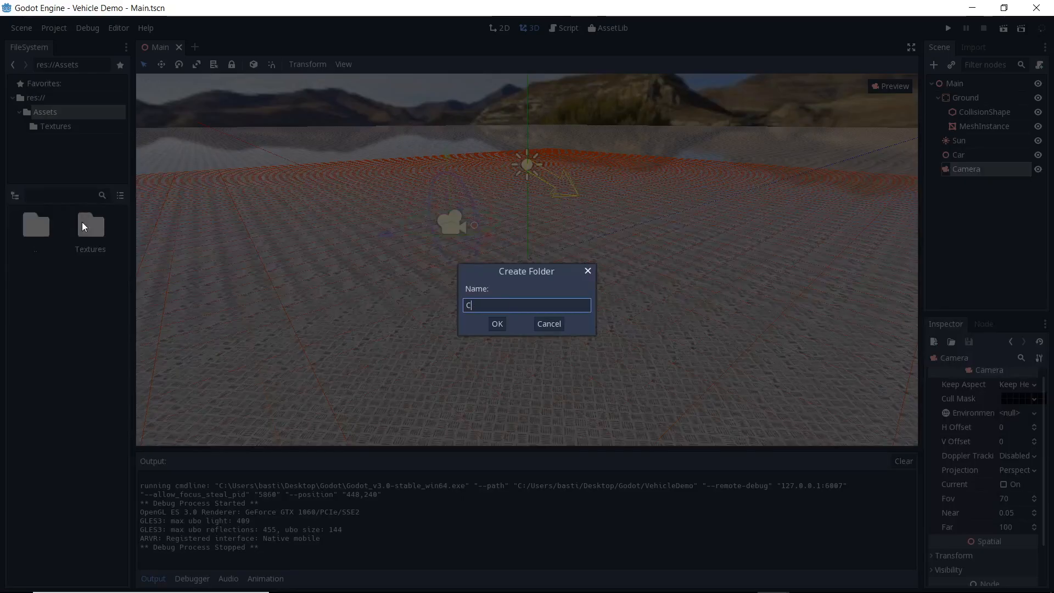
{"action": "key", "text": "Return"}
Create a subfolder for the car model inside the Cars folder.
{"action": "left_click", "coordinate": [68, 125]}
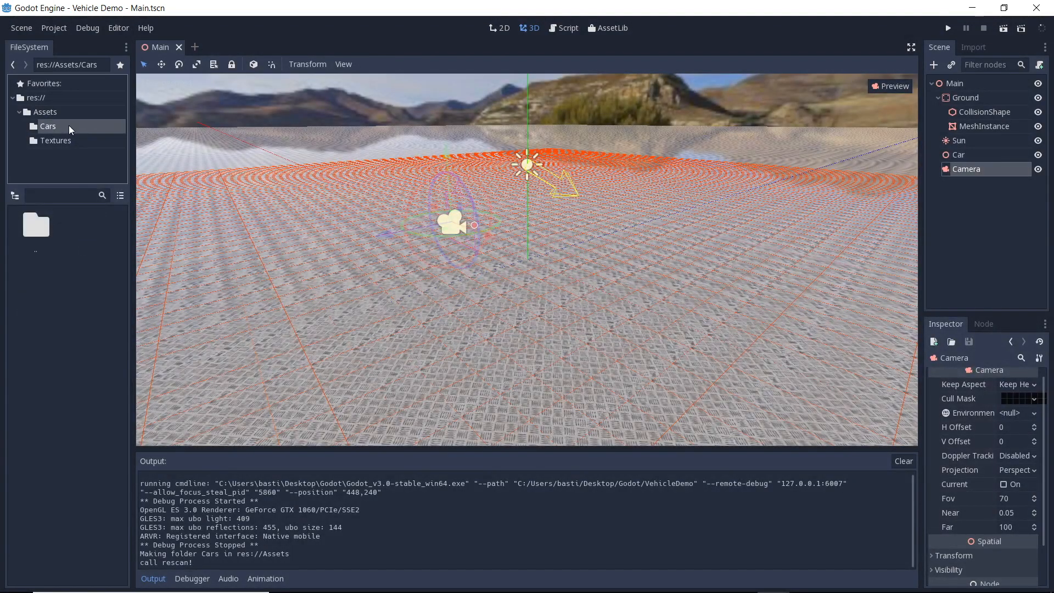
{"action": "right_click", "coordinate": [68, 125]}
{"action": "left_click", "coordinate": [94, 232]}
{"action": "type", "text": "Textures"}
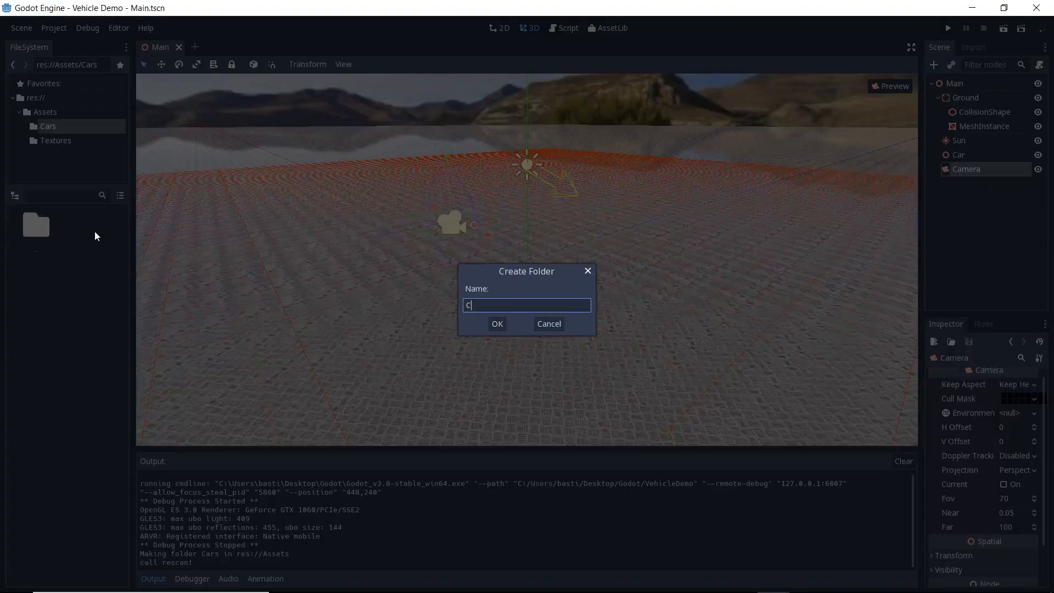
{"action": "key", "text": "Return"}
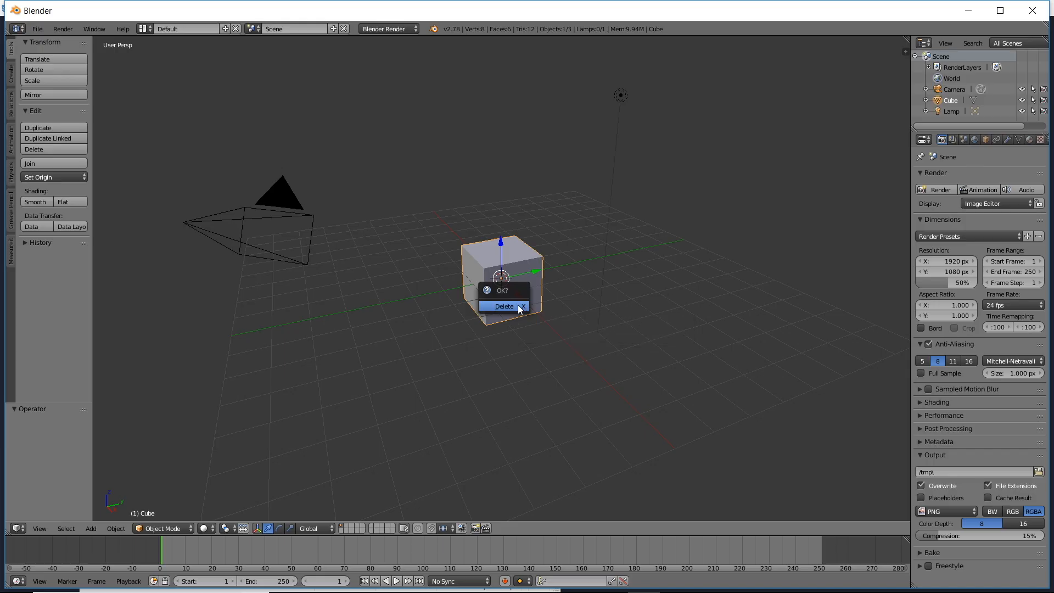
Switch to Blender and delete the default cube and camera.
{"action": "left_click", "coordinate": [520, 307]}
{"action": "left_click", "coordinate": [964, 92]}
{"action": "key", "text": "Delete"}
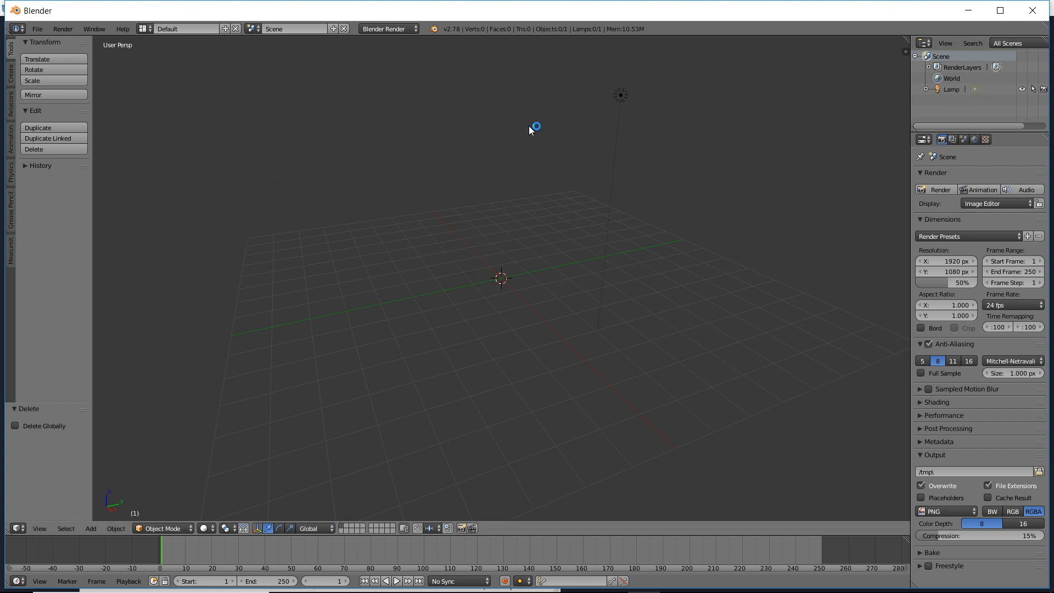
Import the FBX model Catherham_Seven_Sigma_FBX.FBX from the caterham_turbosquid folder.
{"action": "left_click", "coordinate": [37, 29]}
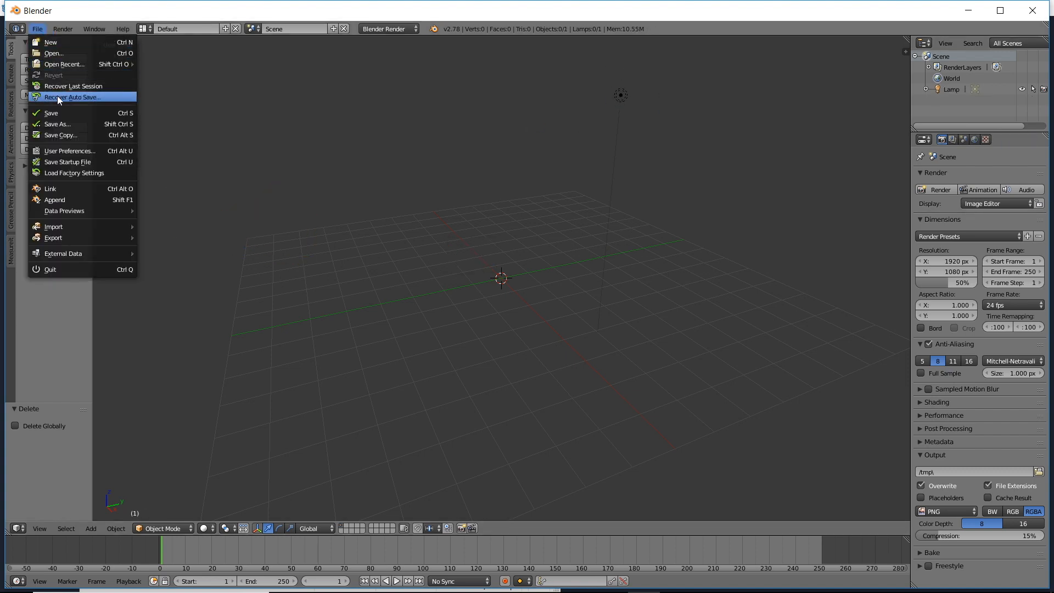
{"action": "mouse_move", "coordinate": [99, 226]}
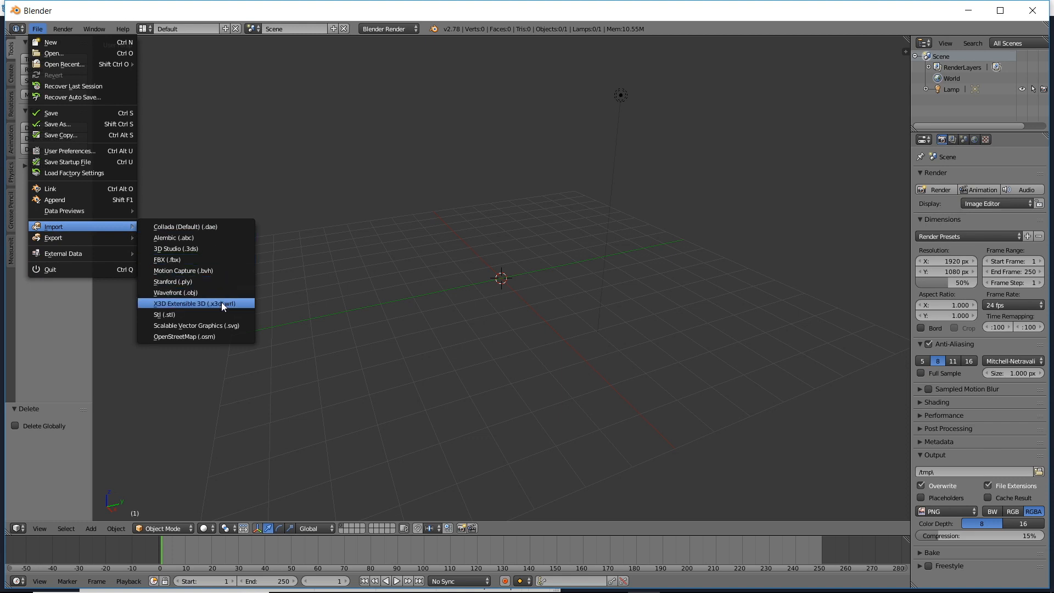
{"action": "left_click", "coordinate": [220, 260]}
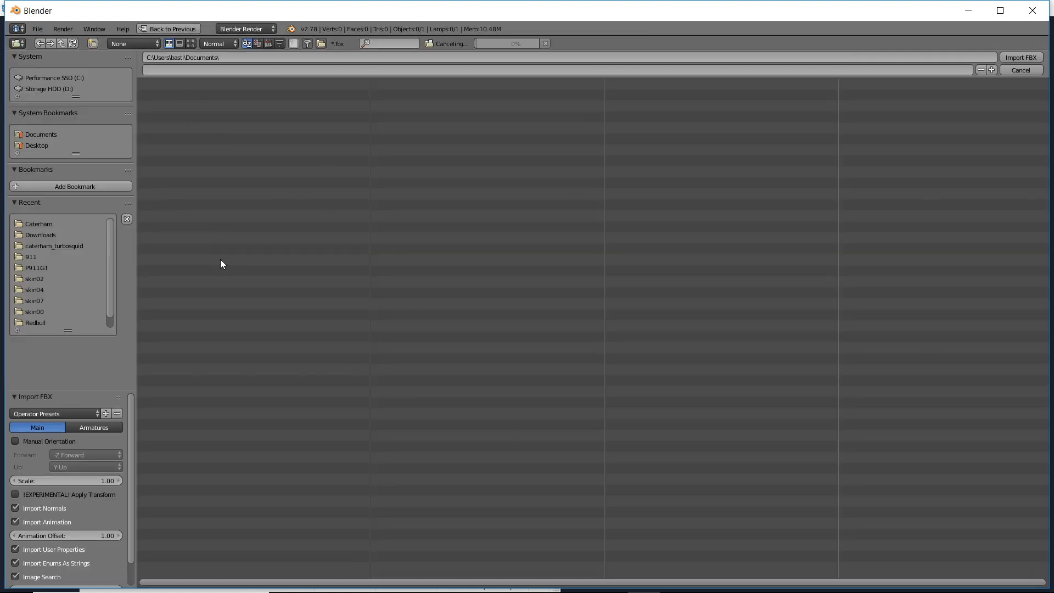
{"action": "left_click", "coordinate": [67, 245]}
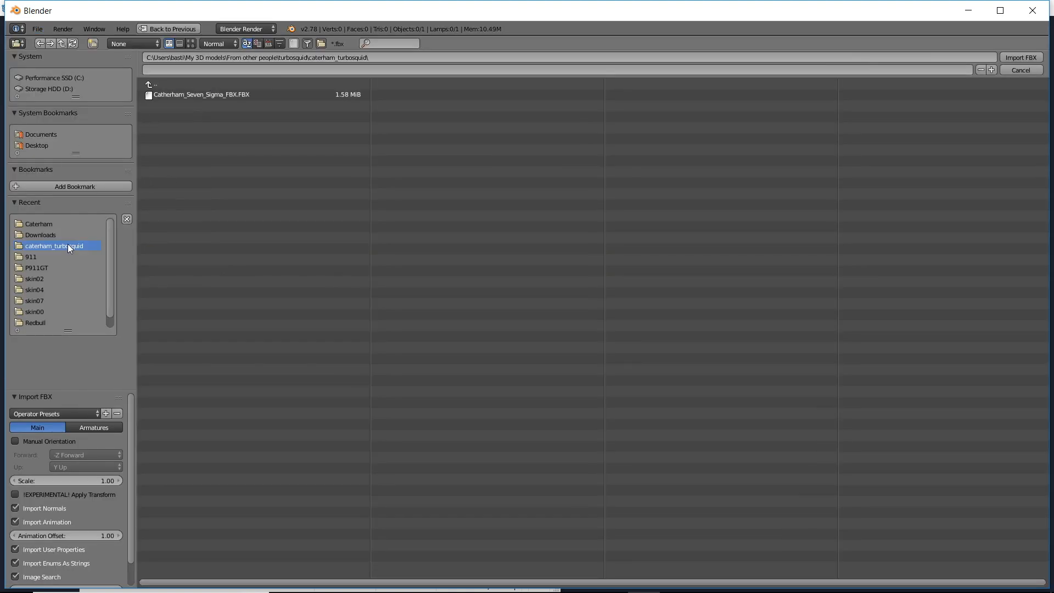
{"action": "double_click", "coordinate": [246, 95]}
Enlarge the Outliner area to list all the car parts and select the wheels object.
{"action": "scroll", "coordinate": [516, 226], "scroll_direction": "up", "scroll_amount": 5}
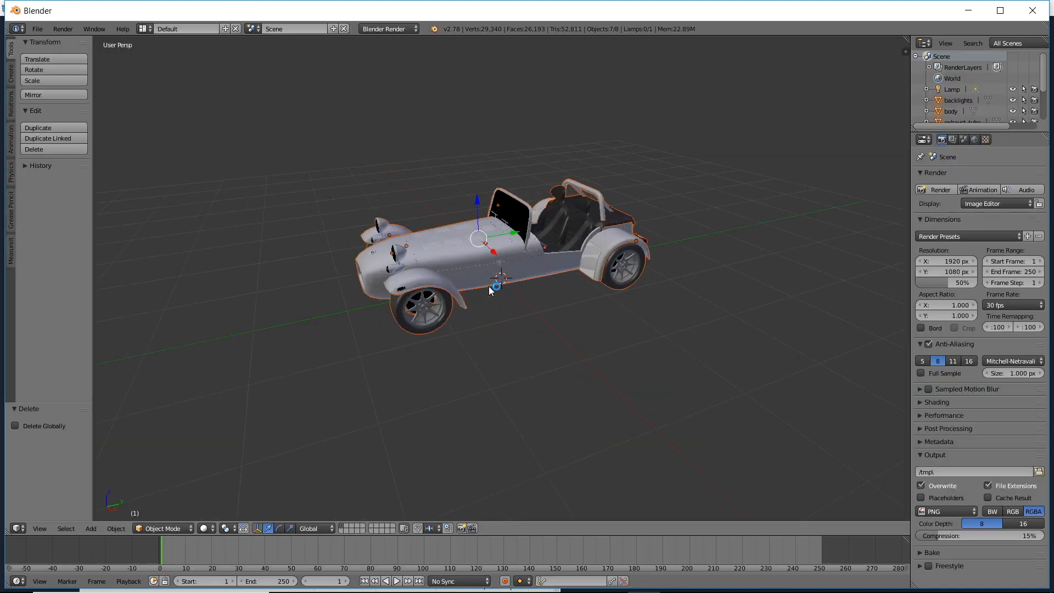
{"action": "scroll", "coordinate": [498, 327], "scroll_direction": "up", "scroll_amount": 4}
{"action": "scroll", "coordinate": [498, 327], "scroll_direction": "down", "scroll_amount": 4}
{"action": "scroll", "coordinate": [497, 326], "scroll_direction": "up", "scroll_amount": 1}
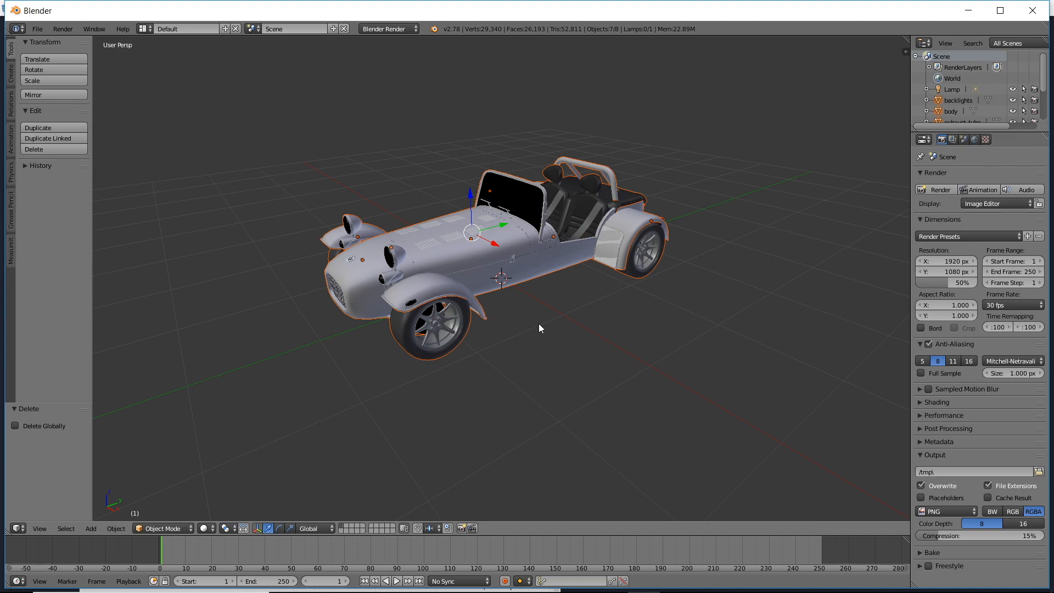
{"action": "middle_click_drag", "start_coordinate": [600, 346], "coordinate": [444, 357]}
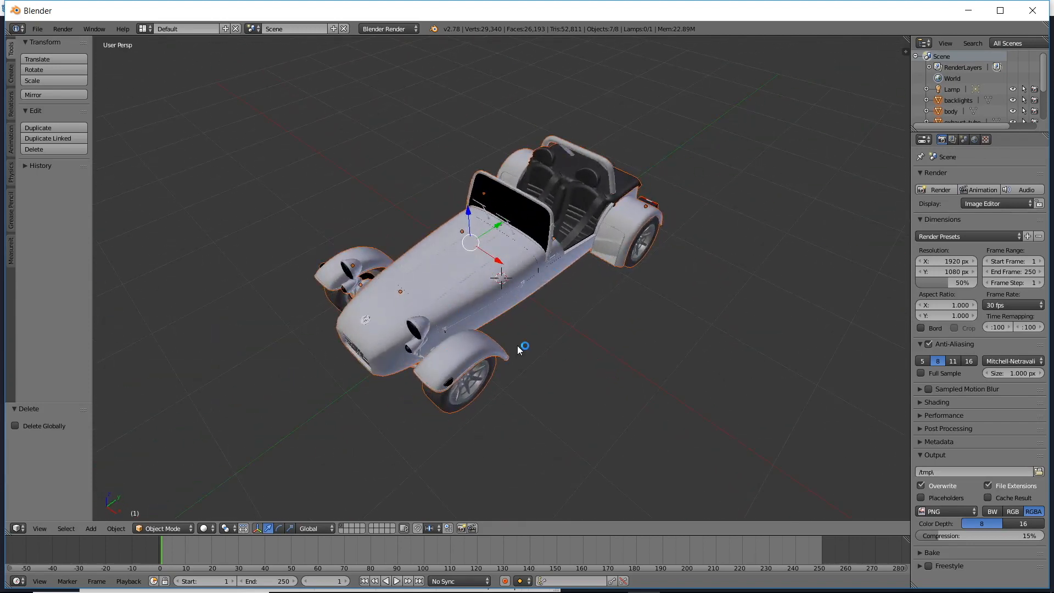
{"action": "left_click_drag", "start_coordinate": [967, 133], "coordinate": [967, 247]}
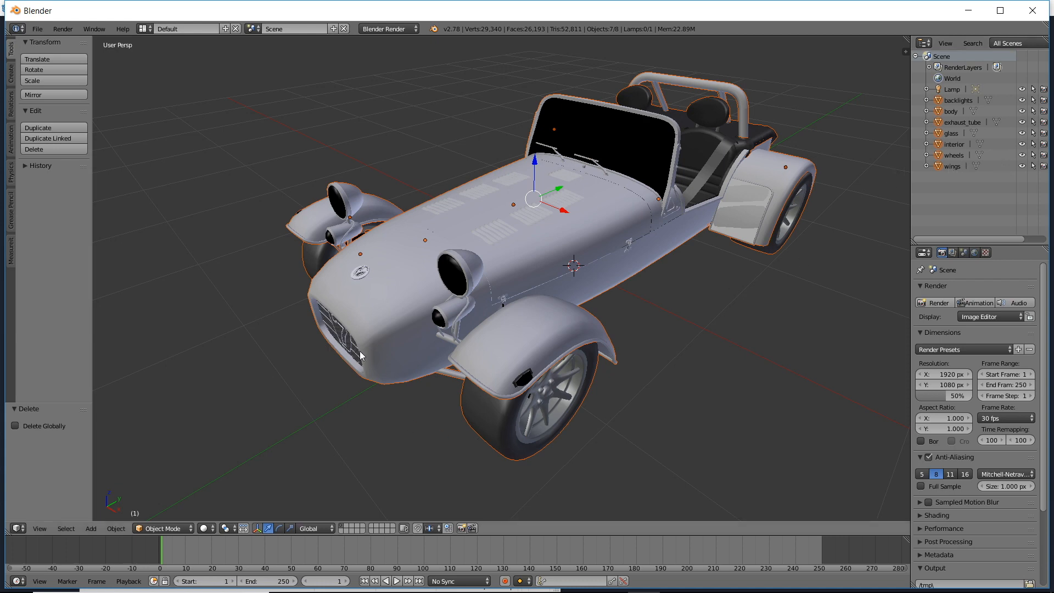
{"action": "left_click", "coordinate": [958, 156]}
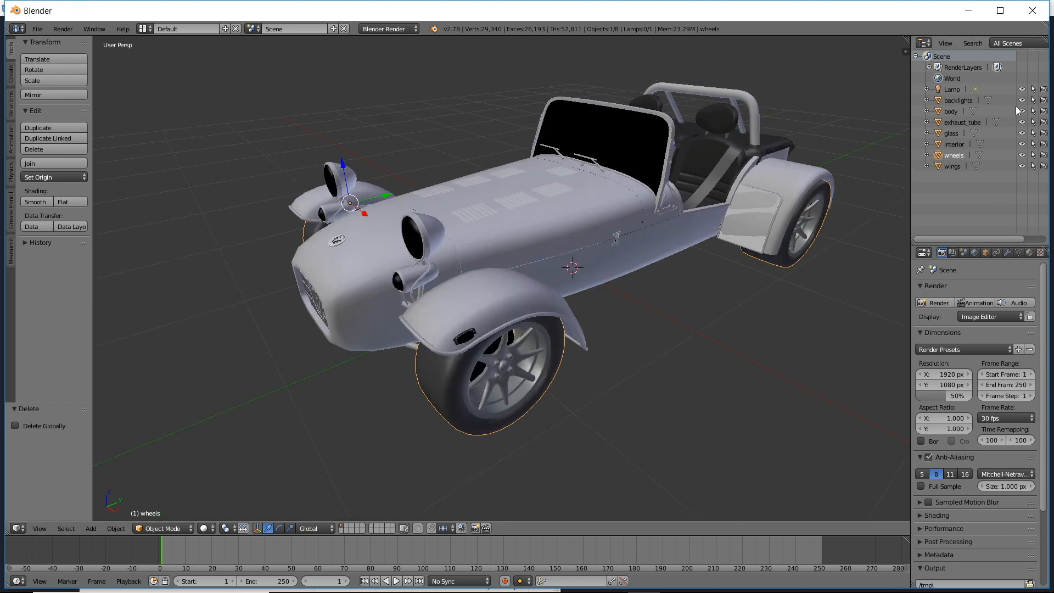
Hide the backlights, body, exhaust_tube, glass, interior and wings objects so that only the wheels show.
{"action": "left_click", "coordinate": [1022, 101]}
{"action": "left_click", "coordinate": [1022, 111]}
{"action": "left_click", "coordinate": [1021, 121]}
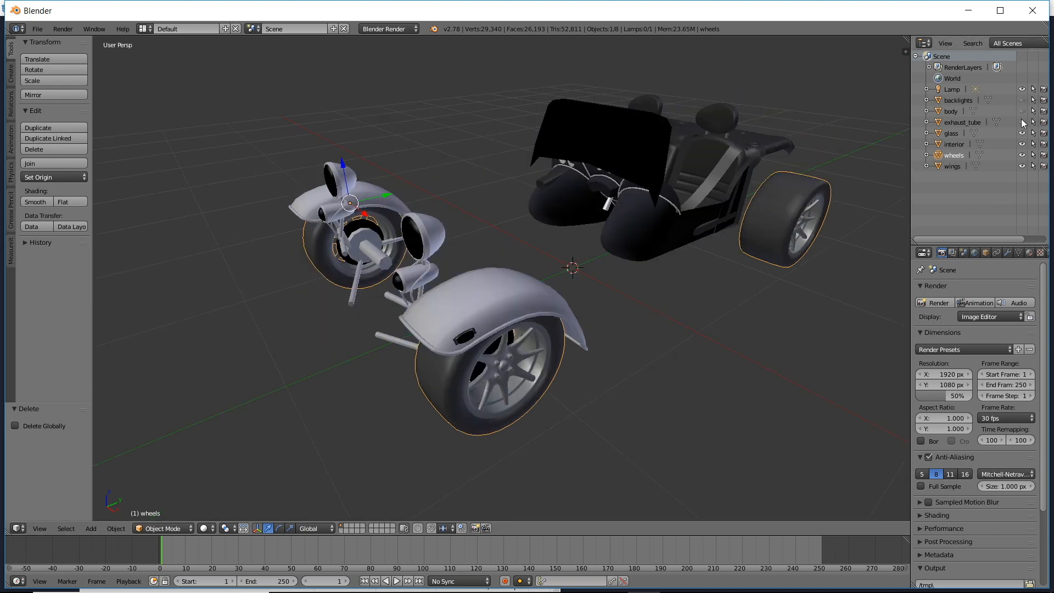
{"action": "left_click", "coordinate": [1023, 144]}
{"action": "left_click", "coordinate": [1022, 134]}
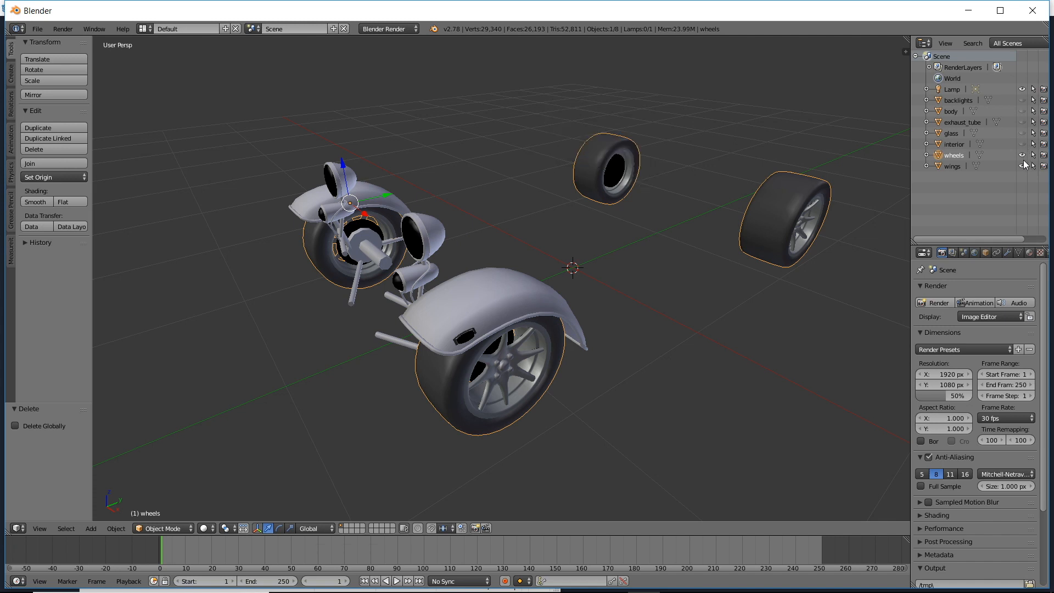
{"action": "left_click", "coordinate": [1022, 166]}
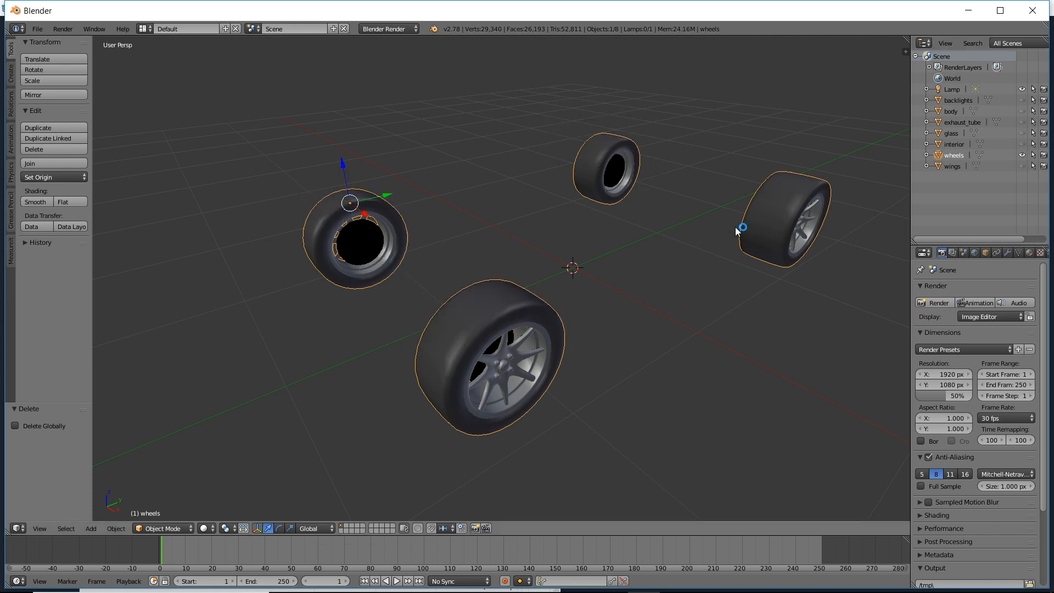
Enter Edit Mode on the wheels, clear the selection and box-select the visible geometry of the car's rear left wheel.
{"action": "middle_click_drag", "start_coordinate": [661, 239], "coordinate": [677, 250]}
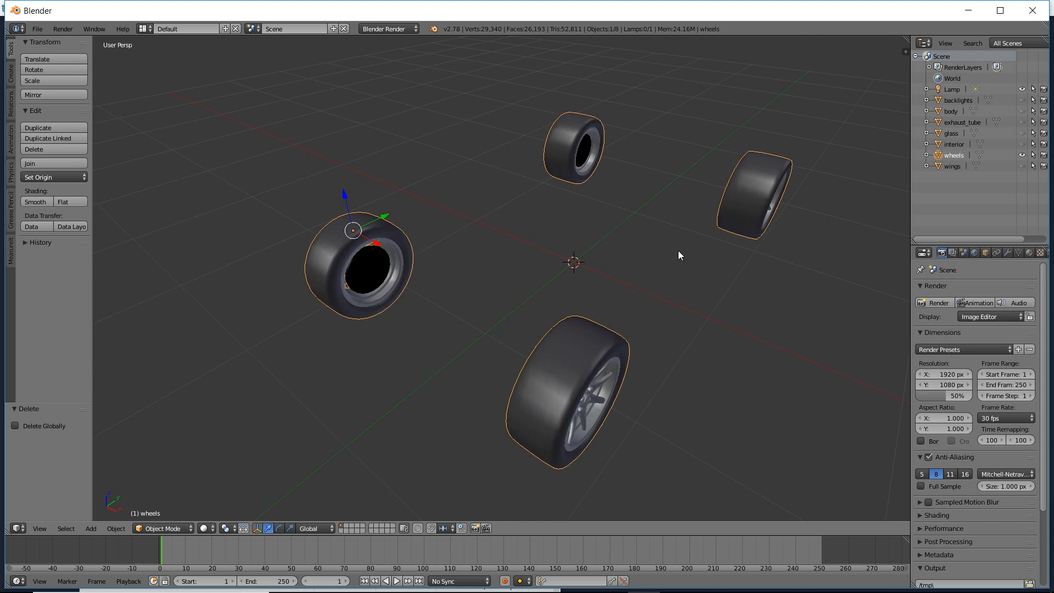
{"action": "key", "text": "Tab"}
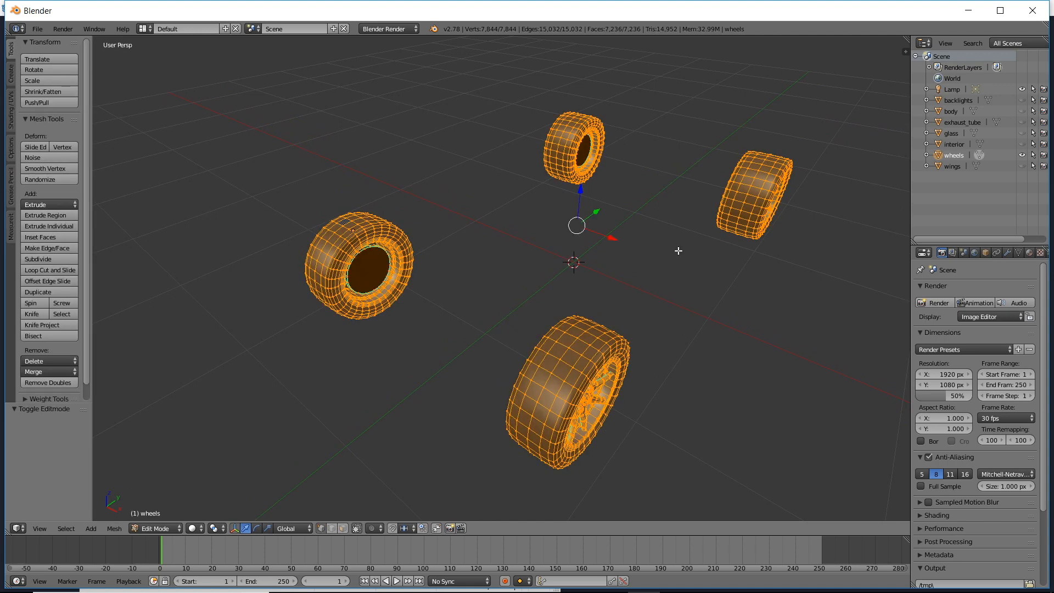
{"action": "key", "text": "a"}
{"action": "key", "text": "b"}
{"action": "left_click_drag", "start_coordinate": [676, 109], "coordinate": [805, 294]}
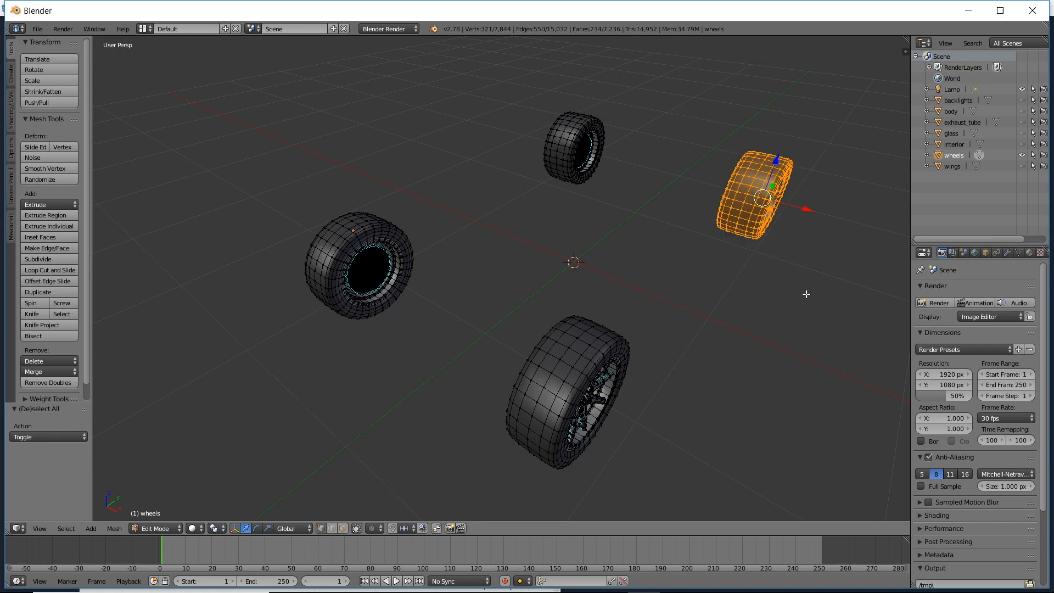
{"action": "middle_click_drag", "start_coordinate": [795, 302], "coordinate": [638, 270]}
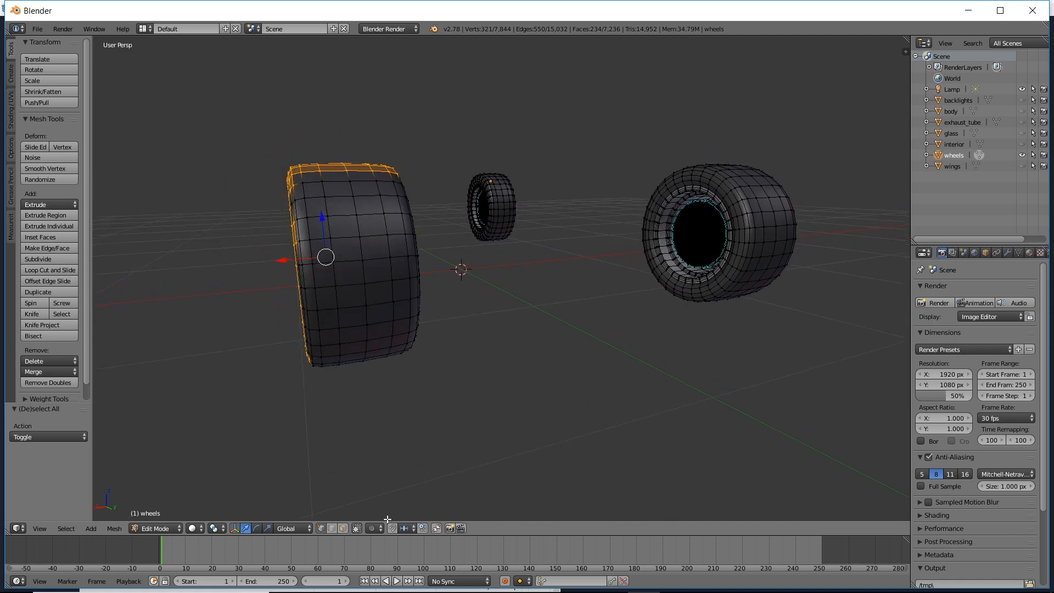
Turn off limiting selection to visible geometry, box-select the entire rear left wheel and separate the selection into its own object.
{"action": "left_click", "coordinate": [357, 531]}
{"action": "middle_click_drag", "start_coordinate": [279, 322], "coordinate": [467, 354]}
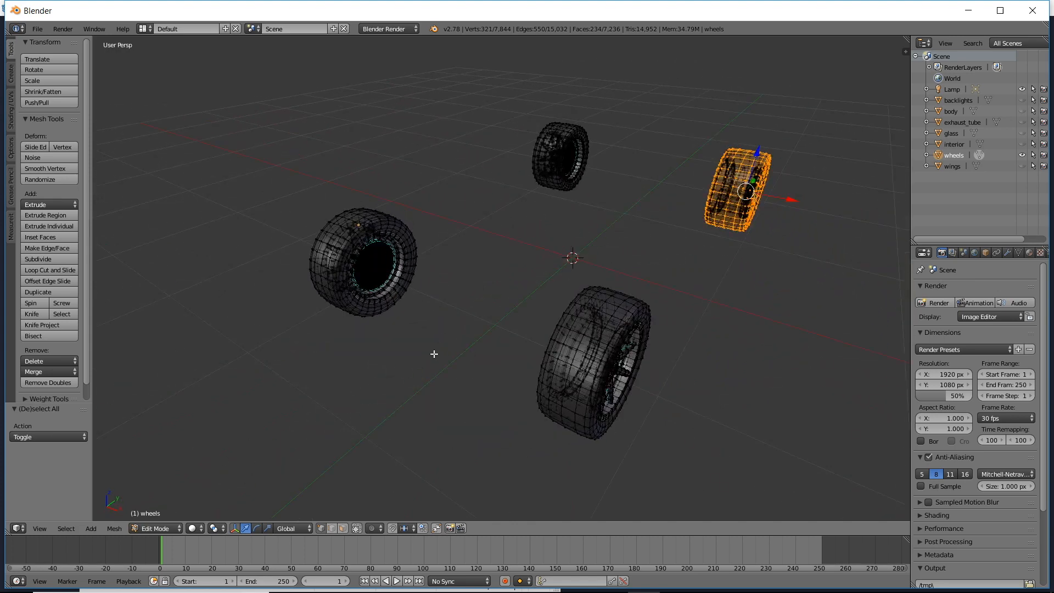
{"action": "key", "text": "b"}
{"action": "left_click_drag", "start_coordinate": [668, 97], "coordinate": [819, 272]}
{"action": "mouse_move", "coordinate": [759, 279]}
{"action": "middle_mouse_down"}
{"action": "mouse_move", "coordinate": [652, 235]}
{"action": "mouse_move", "coordinate": [604, 240]}
{"action": "mouse_move", "coordinate": [729, 247]}
{"action": "mouse_move", "coordinate": [759, 277]}
{"action": "middle_mouse_up"}
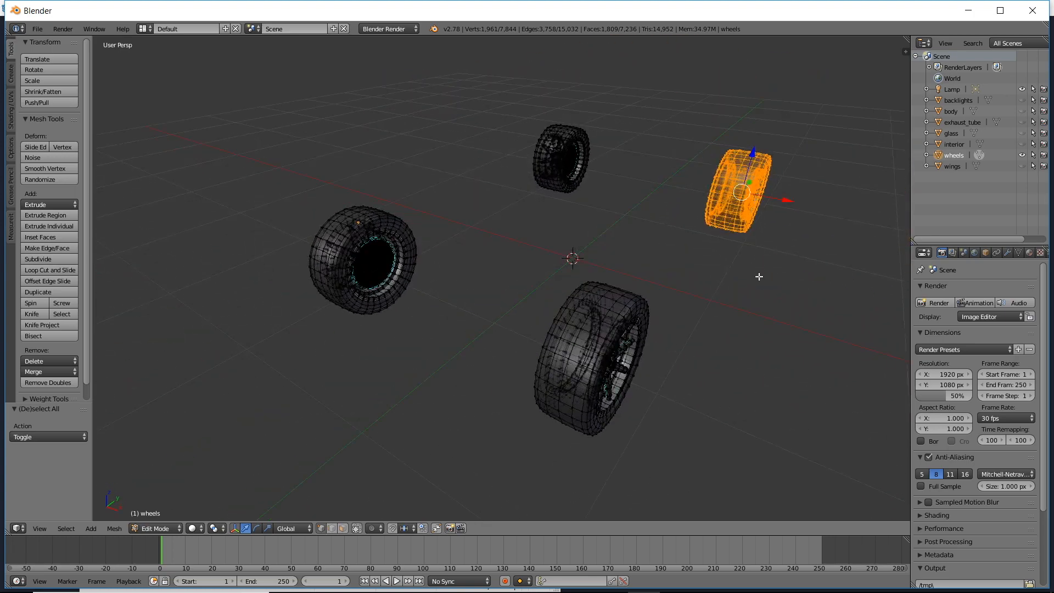
{"action": "key", "text": "p"}
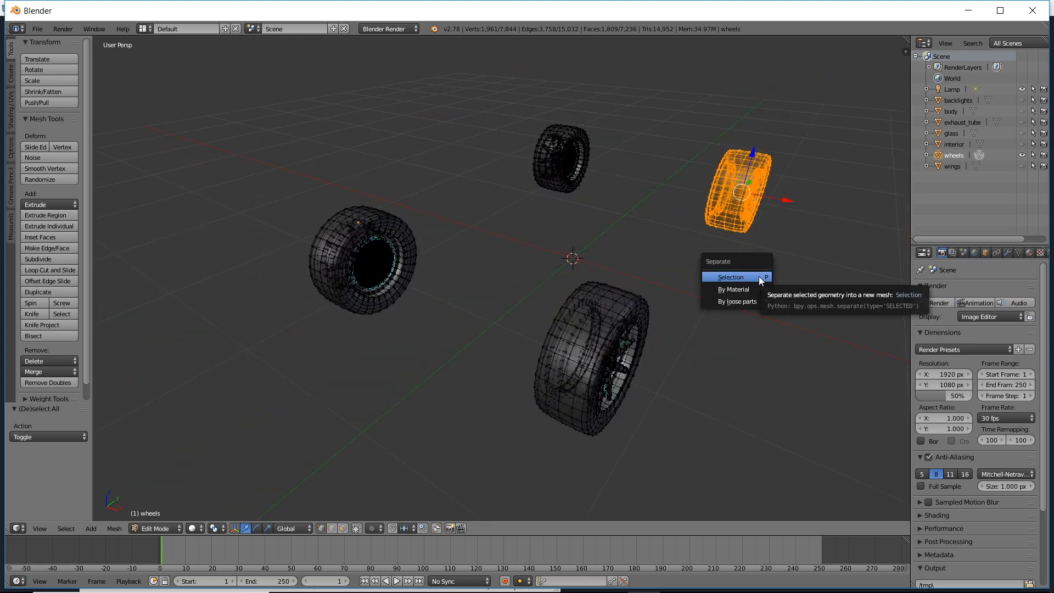
{"action": "left_click", "coordinate": [760, 280]}
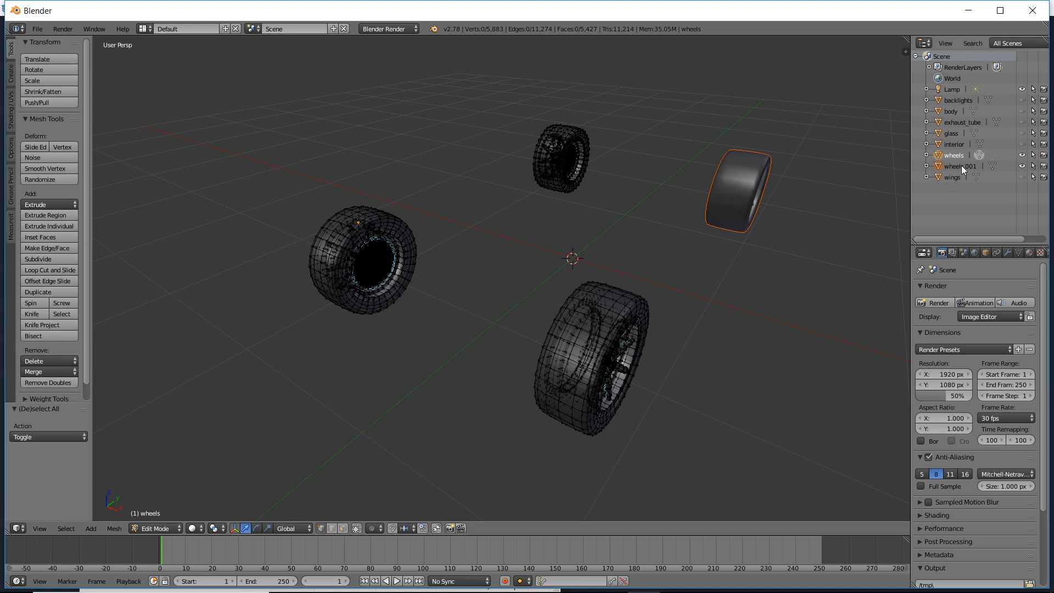
Box-select the car's rear right wheel and separate the selection into its own object.
{"action": "key", "text": "b"}
{"action": "left_click_drag", "start_coordinate": [519, 102], "coordinate": [634, 229]}
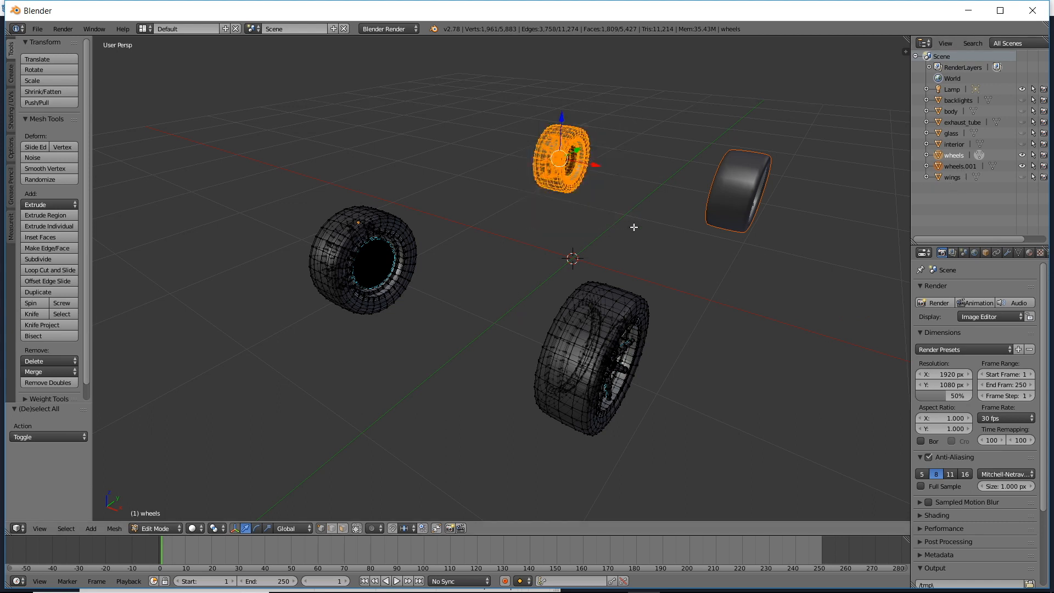
{"action": "key", "text": "p"}
{"action": "left_click", "coordinate": [634, 228]}
Separate the car's front right wheel into its own object and return to Object Mode.
{"action": "key", "text": "b"}
{"action": "left_click_drag", "start_coordinate": [264, 179], "coordinate": [445, 336]}
{"action": "key", "text": "p"}
{"action": "left_click", "coordinate": [444, 338]}
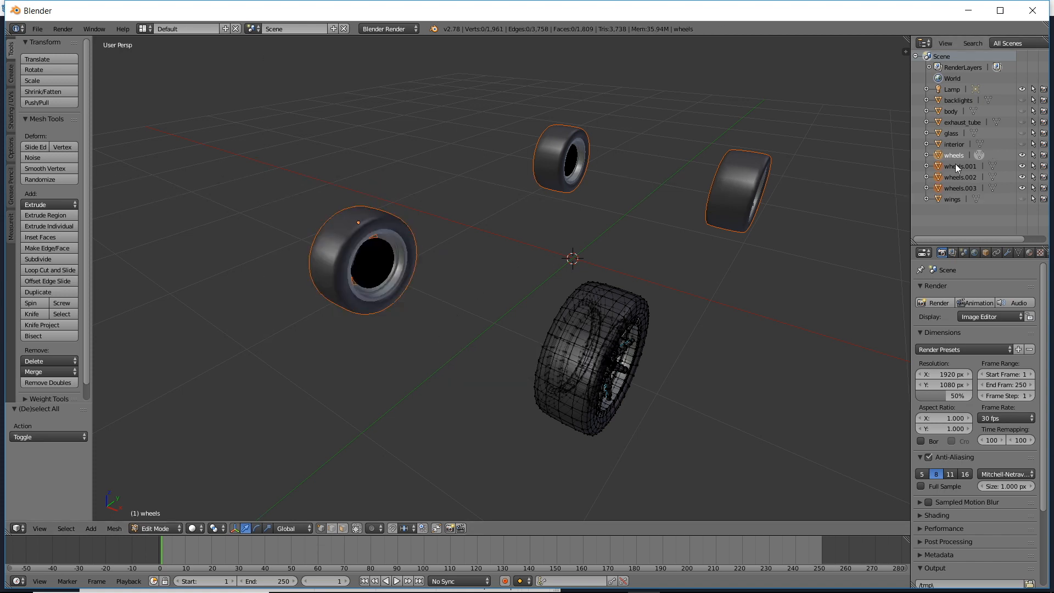
{"action": "key", "text": "Tab"}
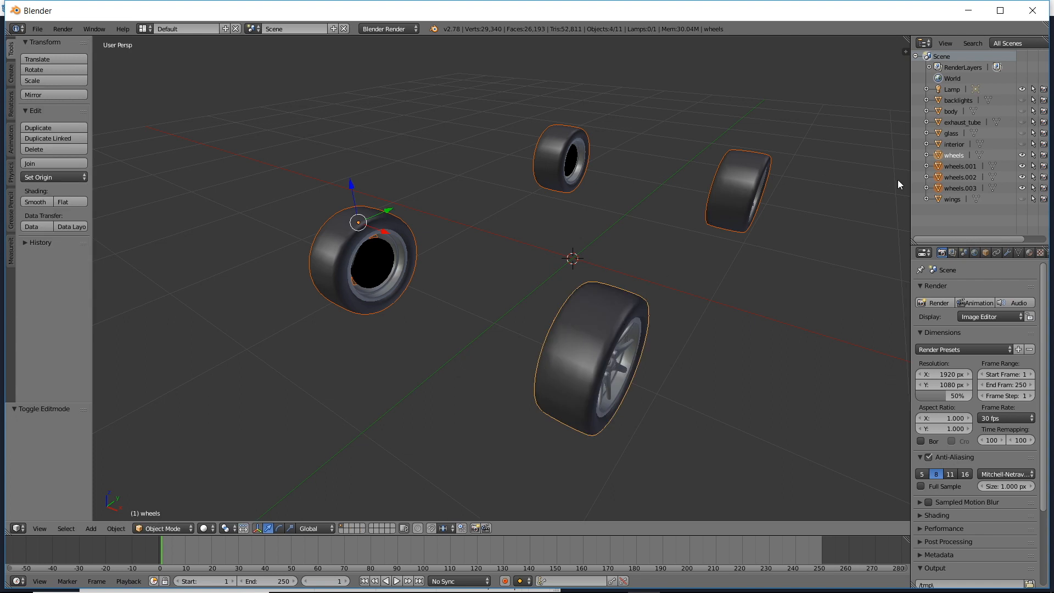
Rename the object wheels as left_front_wheel and wheels.001 as left_rear_wheel.
{"action": "left_click", "coordinate": [953, 156]}
{"action": "double_click", "coordinate": [954, 157]}
{"action": "type", "text": "left front_wheel"}
{"action": "key", "text": "Return"}
{"action": "double_click", "coordinate": [956, 167]}
{"action": "type", "text": "left_rear_wheel"}
{"action": "key", "text": "Return"}
Rename wheels.002 as right_rear_wheel and wheels.003 as right_front_wheel.
{"action": "double_click", "coordinate": [957, 177]}
{"action": "type", "text": "right_rear_wheel"}
{"action": "key", "text": "Return"}
{"action": "double_click", "coordinate": [970, 189]}
{"action": "type", "text": "right_front_wheel"}
{"action": "key", "text": "Return"}
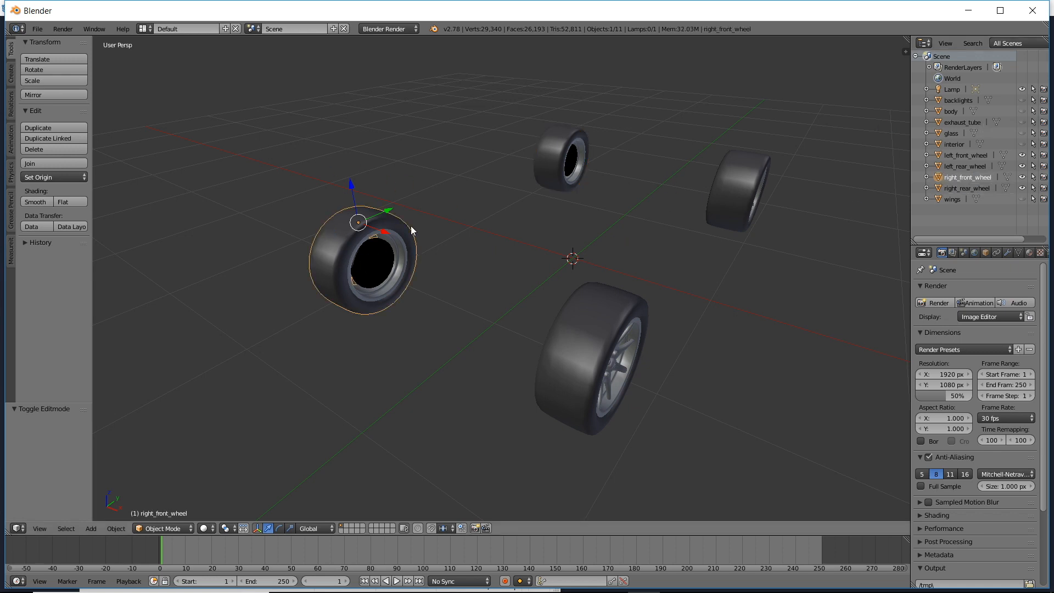
Select the renamed wheel objects one after another to check that each name matches its position on the car.
{"action": "left_click", "coordinate": [960, 166]}
{"action": "left_click", "coordinate": [970, 155]}
{"action": "left_click", "coordinate": [966, 166]}
{"action": "left_click", "coordinate": [966, 177]}
{"action": "left_click", "coordinate": [970, 187]}
{"action": "left_click", "coordinate": [970, 177]}
{"action": "left_click", "coordinate": [968, 166]}
Edit left_front_wheel, select the vertex at the centre of its hub and snap the 3D cursor to it.
{"action": "left_click", "coordinate": [970, 156]}
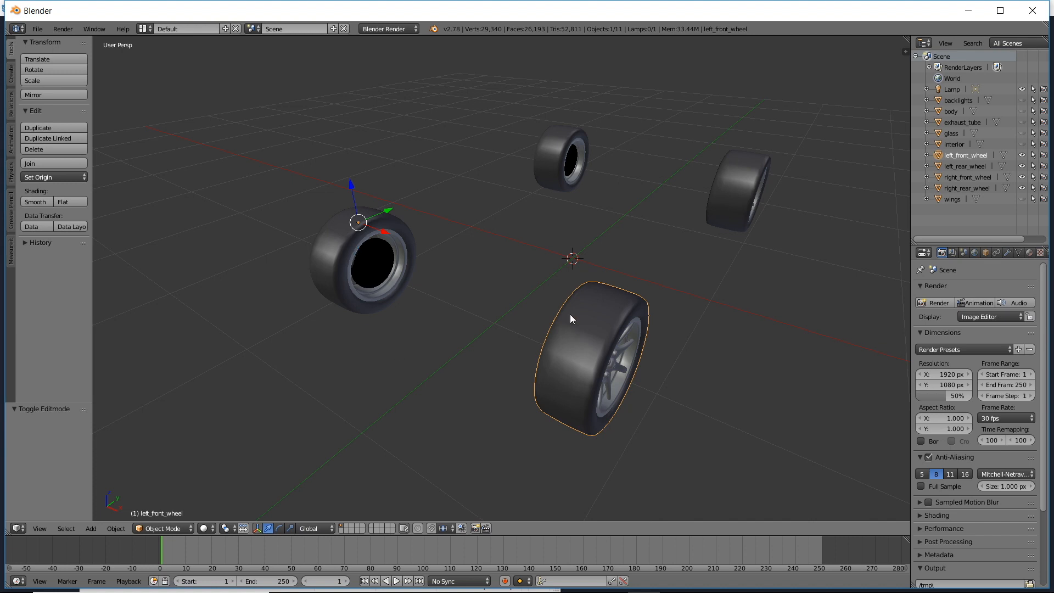
{"action": "middle_click_drag", "start_coordinate": [470, 302], "coordinate": [427, 282]}
{"action": "key", "text": "Tab"}
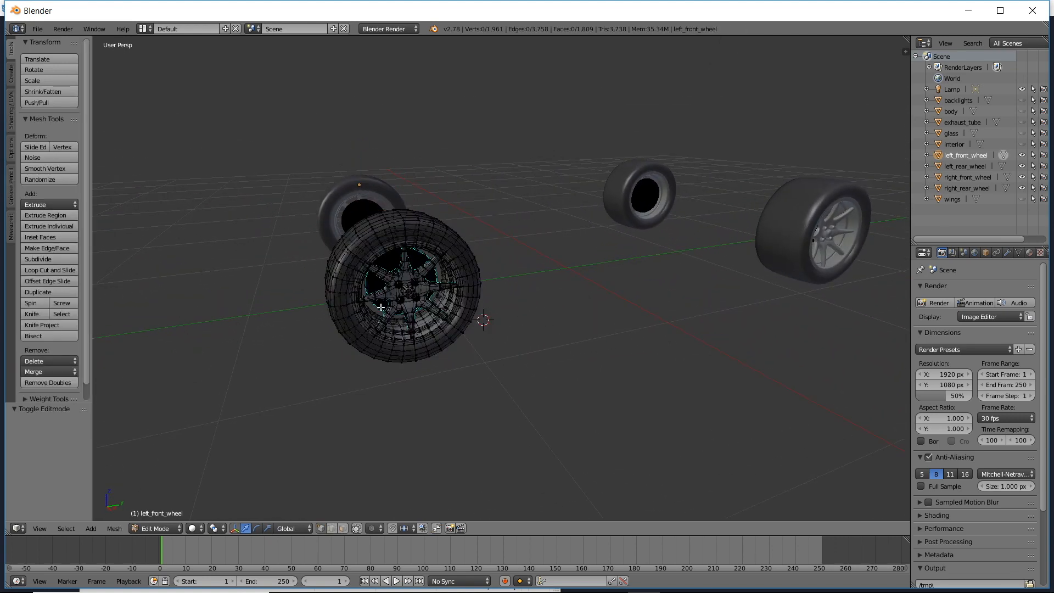
{"action": "scroll", "coordinate": [381, 308], "scroll_direction": "up", "scroll_amount": 4}
{"action": "scroll", "coordinate": [381, 307], "scroll_direction": "down", "scroll_amount": 2}
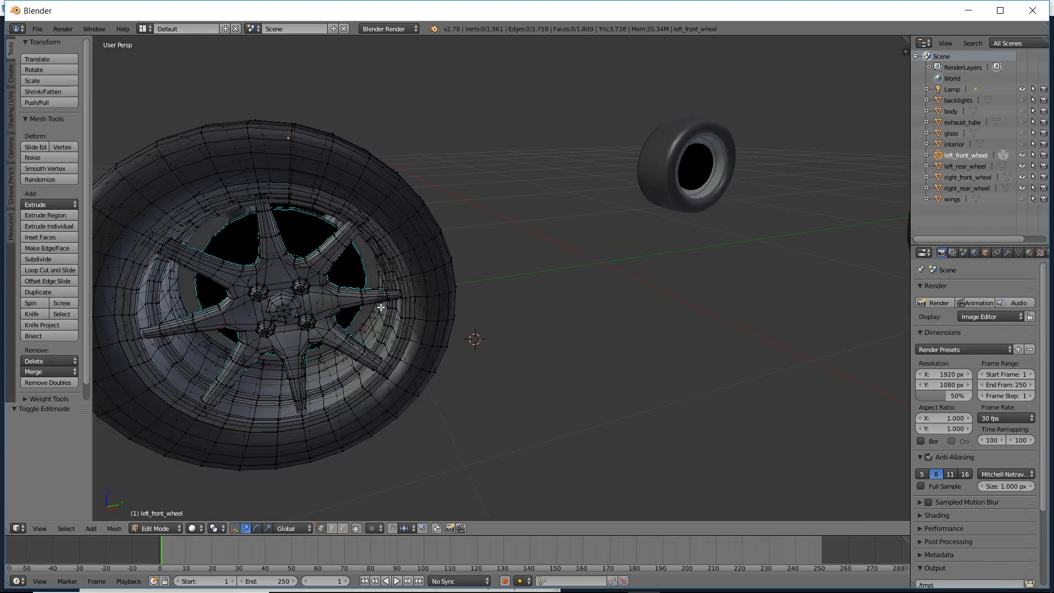
{"action": "right_click", "coordinate": [281, 311]}
{"action": "key", "text": "shift+s"}
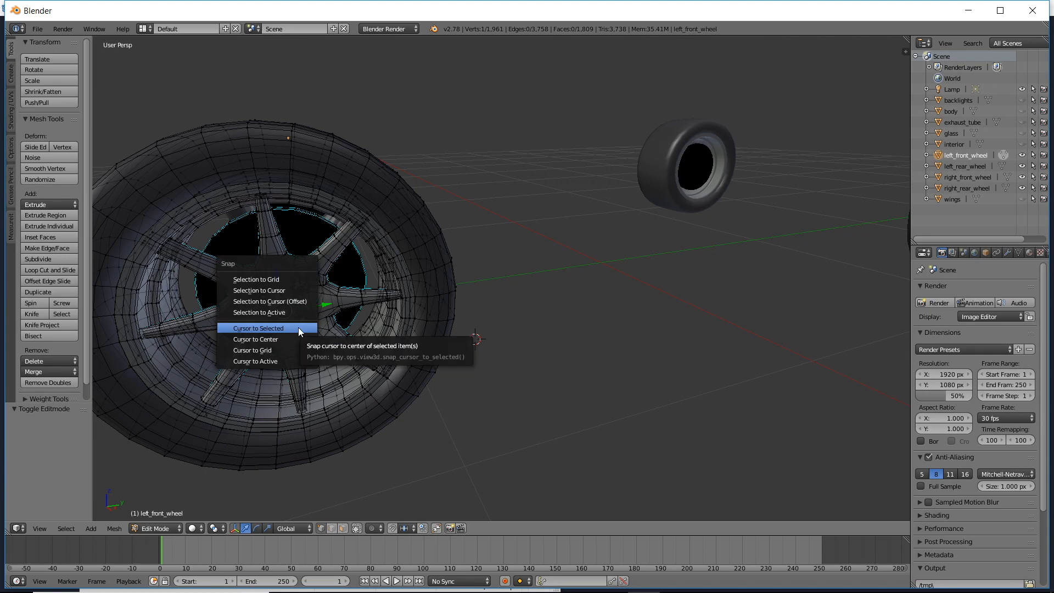
{"action": "left_click", "coordinate": [258, 329]}
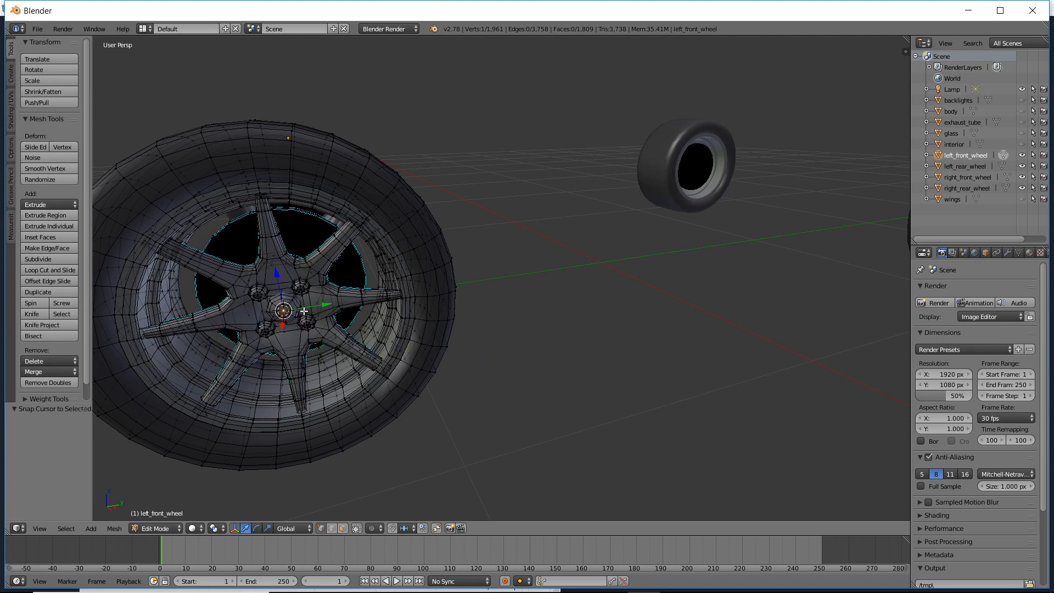
Return to Object Mode and set left_front_wheel's origin to the 3D cursor.
{"action": "key", "text": "Tab"}
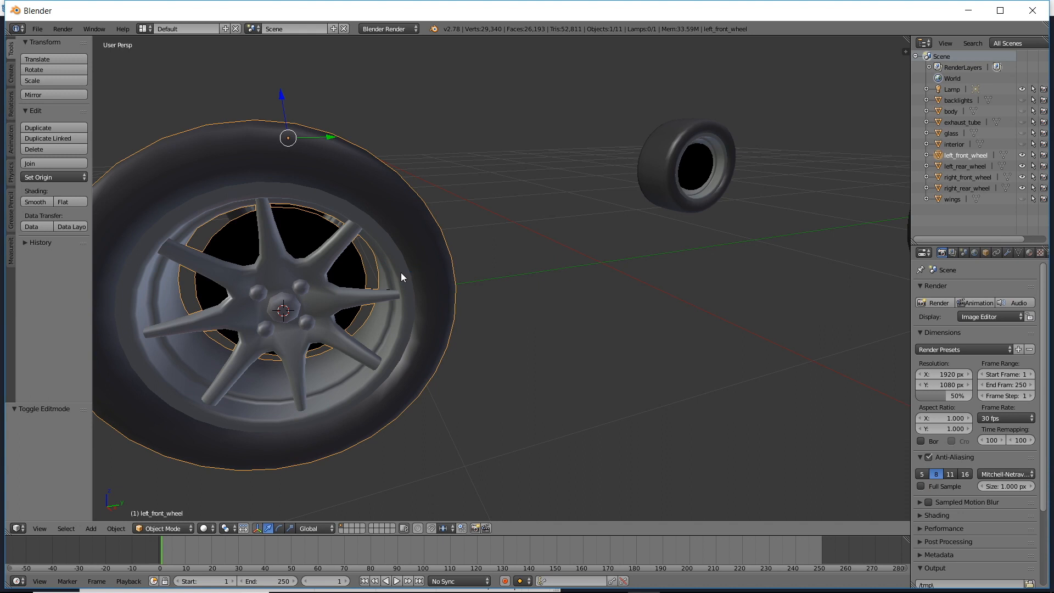
{"action": "key", "text": "shift+ctrl+alt+c"}
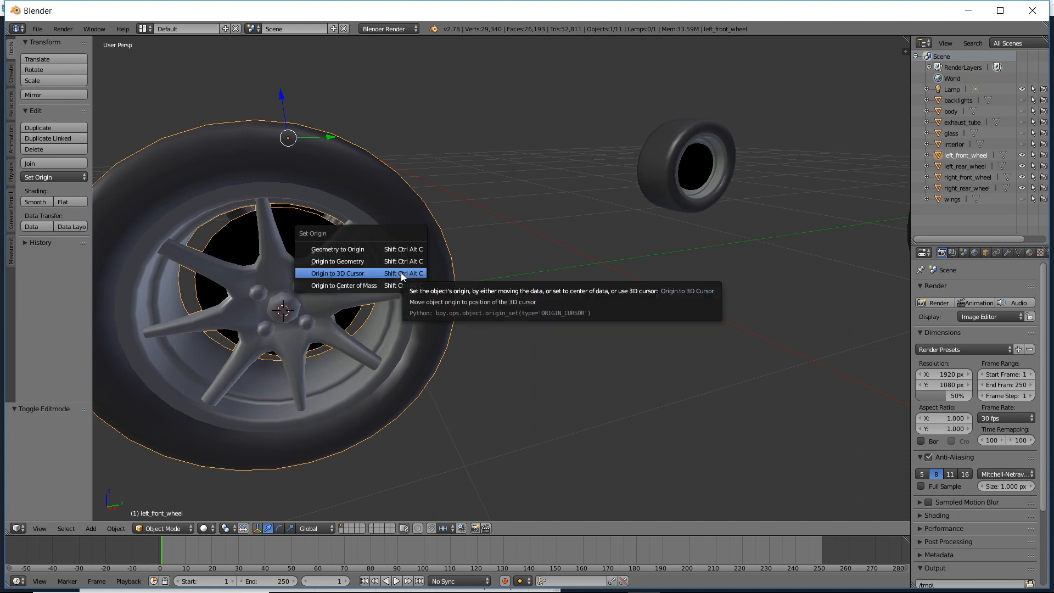
{"action": "left_click", "coordinate": [402, 273]}
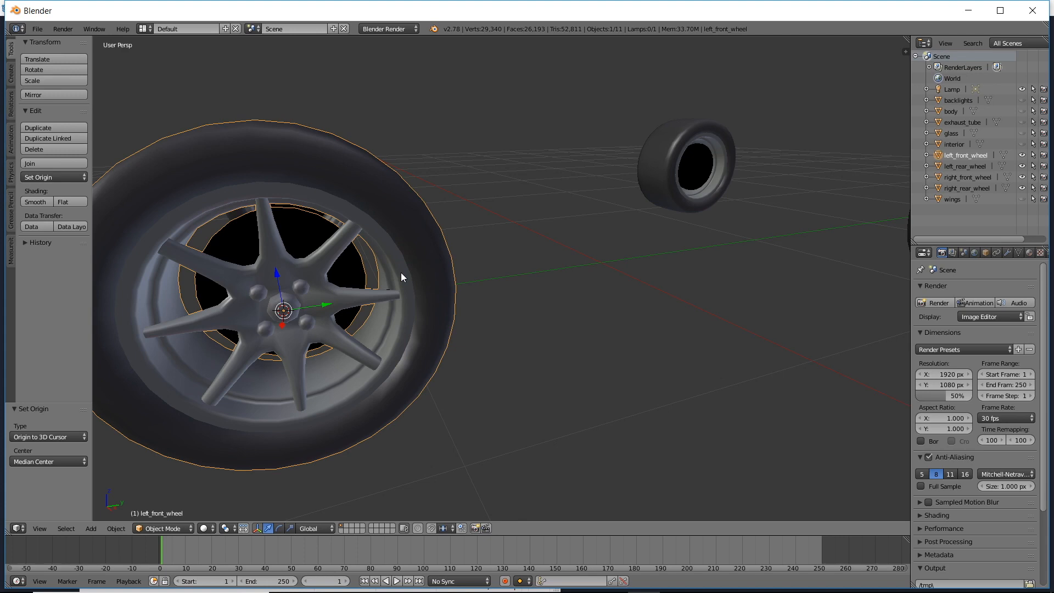
{"action": "middle_click_drag", "start_coordinate": [321, 286], "coordinate": [373, 278]}
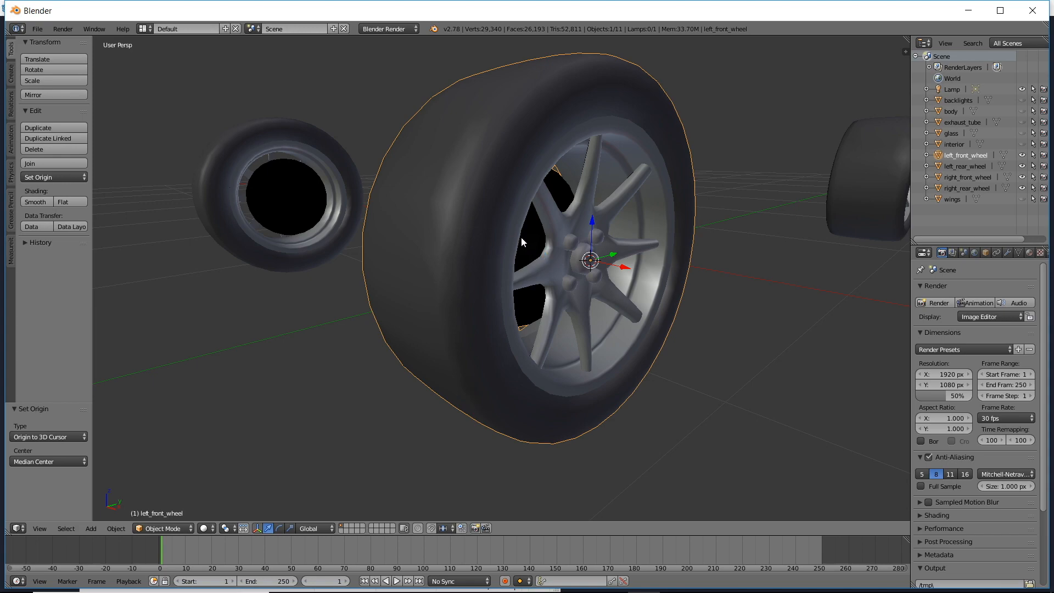
{"action": "key", "text": "Tab"}
{"action": "middle_click_drag", "start_coordinate": [338, 279], "coordinate": [421, 346]}
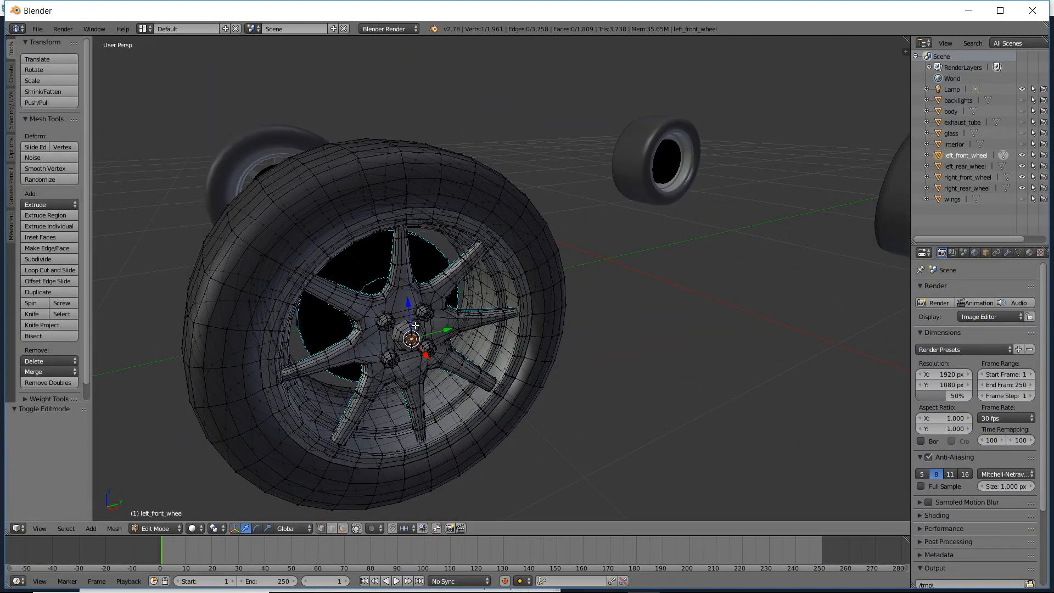
{"action": "key", "text": "Tab"}
Snap the 3D cursor to the hub-centre vertex of left_rear_wheel and set the wheel's origin to the cursor.
{"action": "right_click", "coordinate": [890, 213]}
{"action": "middle_click_drag", "start_coordinate": [834, 233], "coordinate": [219, 362], "text": "shift"}
{"action": "key", "text": "Tab"}
{"action": "right_click", "coordinate": [425, 276]}
{"action": "key", "text": "shift+s"}
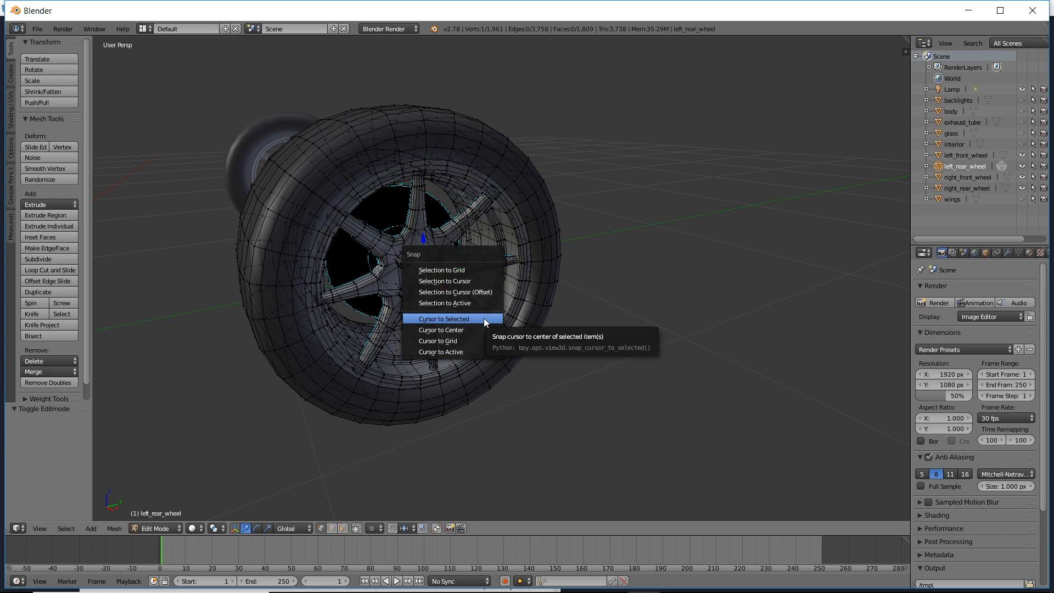
{"action": "left_click", "coordinate": [484, 320]}
{"action": "key", "text": "Tab"}
{"action": "key", "text": "ctrl+alt+shift+c"}
{"action": "left_click", "coordinate": [470, 323]}
Snap the 3D cursor to the hub-centre vertex of right_front_wheel and set the wheel's origin to the cursor.
{"action": "left_click", "coordinate": [964, 177]}
{"action": "middle_click_drag", "start_coordinate": [225, 257], "coordinate": [549, 286], "text": "shift"}
{"action": "key", "text": "Tab"}
{"action": "right_click", "coordinate": [632, 226]}
{"action": "key", "text": "shift+s"}
{"action": "left_click", "coordinate": [762, 292]}
{"action": "key", "text": "Tab"}
{"action": "key", "text": "ctrl+alt+shift+c"}
{"action": "left_click", "coordinate": [761, 292]}
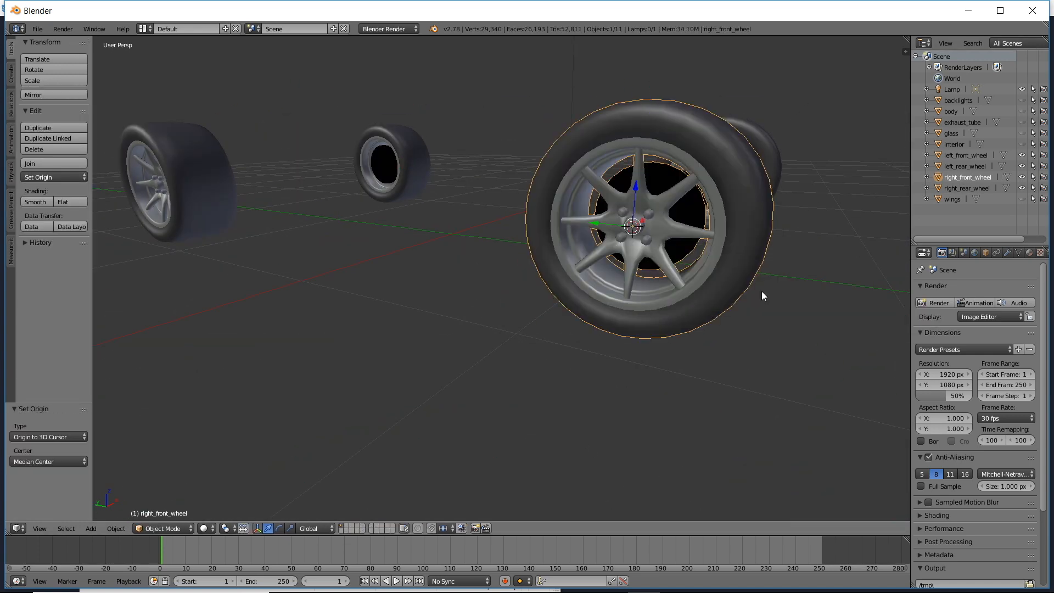
Set right_rear_wheel's origin to its hub centre using the 3D cursor, and unhide the remaining car parts.
{"action": "right_click", "coordinate": [192, 181]}
{"action": "middle_click_drag", "start_coordinate": [330, 288], "coordinate": [571, 298], "text": "shift"}
{"action": "key", "text": "Tab"}
{"action": "middle_click_drag", "start_coordinate": [329, 307], "coordinate": [505, 322]}
{"action": "middle_click_drag", "start_coordinate": [307, 329], "coordinate": [501, 351], "text": "shift"}
{"action": "right_click", "coordinate": [161, 311]}
{"action": "key", "text": "shift+s"}
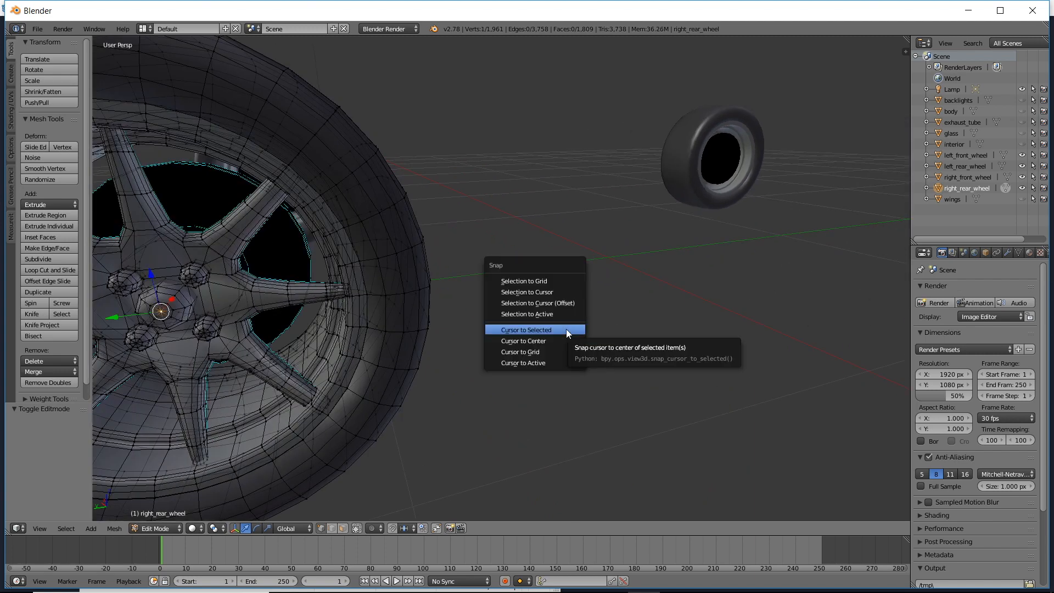
{"action": "left_click", "coordinate": [565, 329]}
{"action": "key", "text": "Tab"}
{"action": "key", "text": "ctrl+alt+shift+c"}
{"action": "left_click", "coordinate": [565, 328]}
{"action": "scroll", "coordinate": [696, 324], "scroll_direction": "down", "scroll_amount": 8}
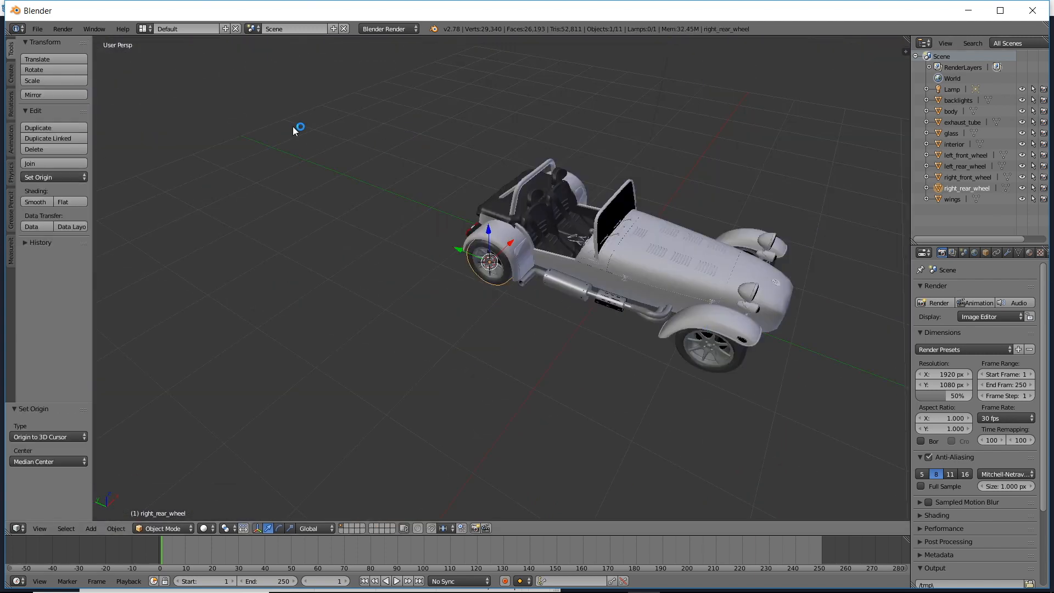
Save the file as caterham.blend in the caterham_turbosquid folder.
{"action": "left_click", "coordinate": [38, 29]}
{"action": "left_click", "coordinate": [58, 110]}
{"action": "left_click", "coordinate": [156, 71]}
{"action": "type", "text": "caterh"}
{"action": "key", "text": "Return"}
{"action": "left_click", "coordinate": [1013, 57]}
Export the car model in glTF 2.0 (.gltf) format.
{"action": "left_click", "coordinate": [38, 29]}
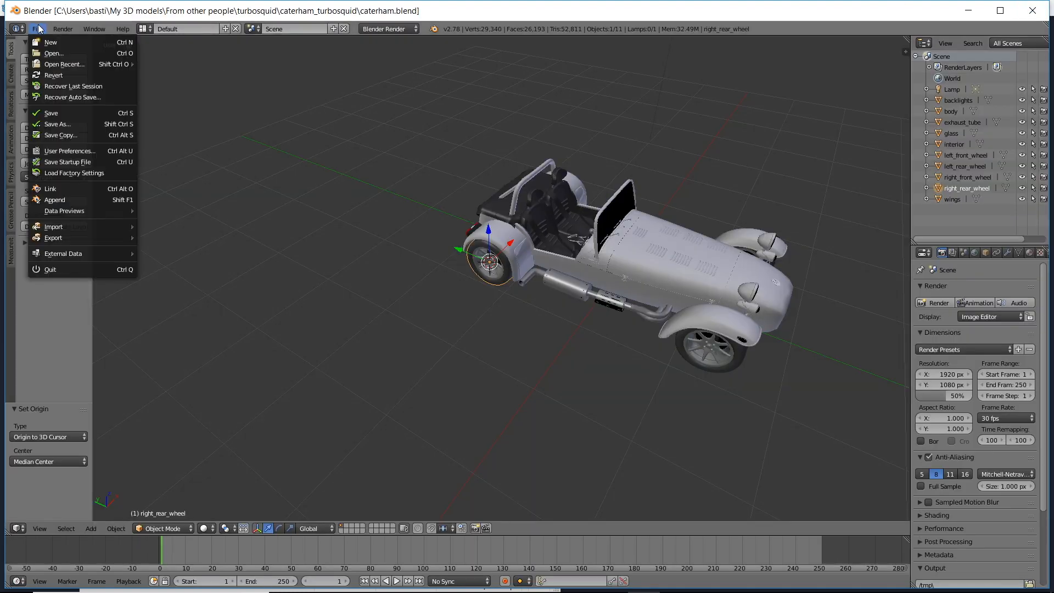
{"action": "mouse_move", "coordinate": [67, 240]}
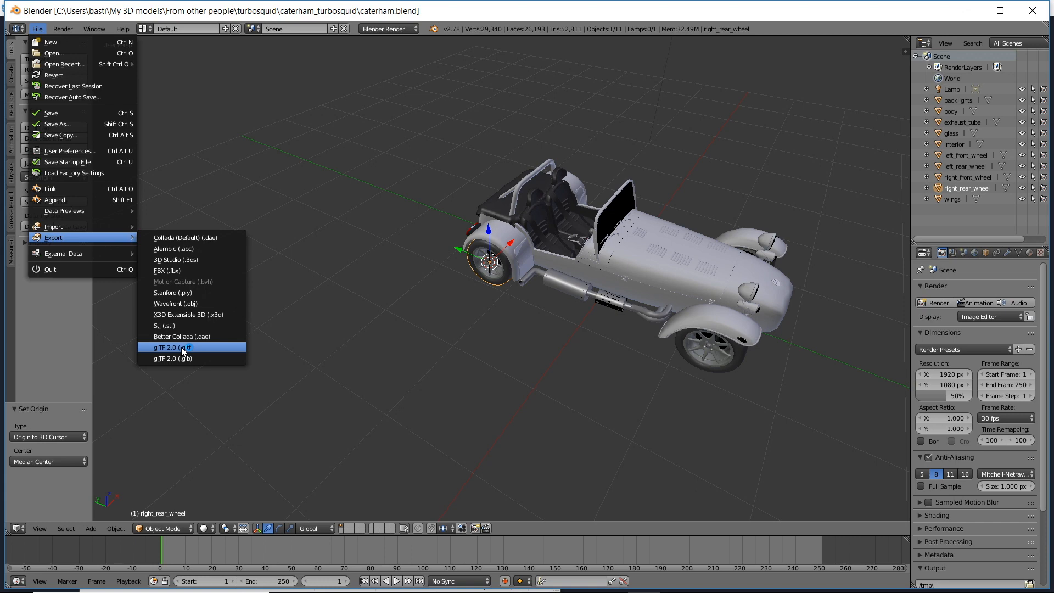
{"action": "left_click", "coordinate": [182, 347]}
{"action": "left_click", "coordinate": [48, 236]}
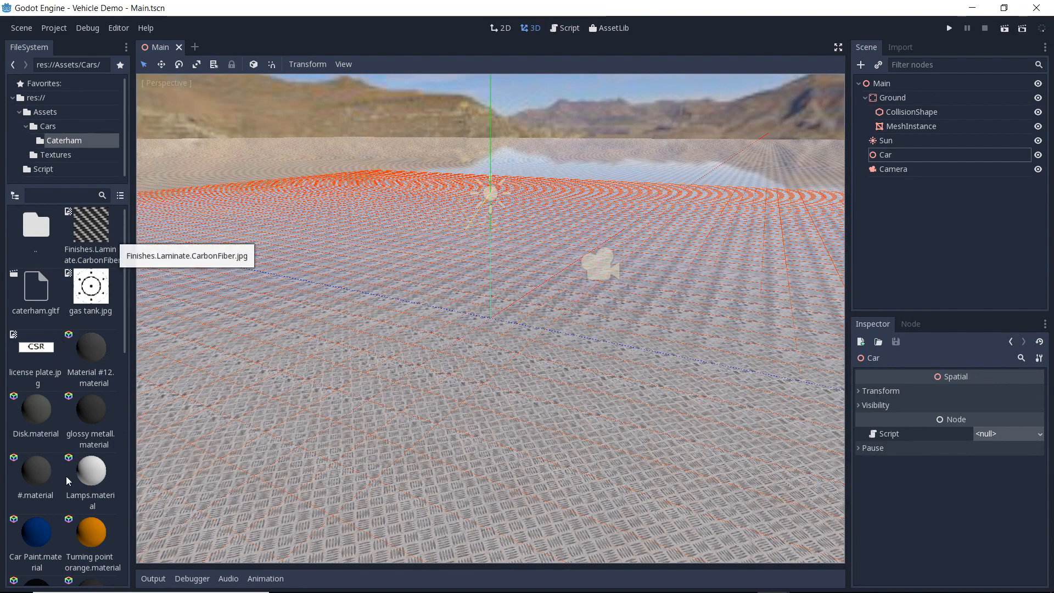
Switch to Godot and create a new inherited scene from caterham.gltf in the Caterham folder.
{"action": "scroll", "coordinate": [98, 558], "scroll_direction": "down", "scroll_amount": 10}
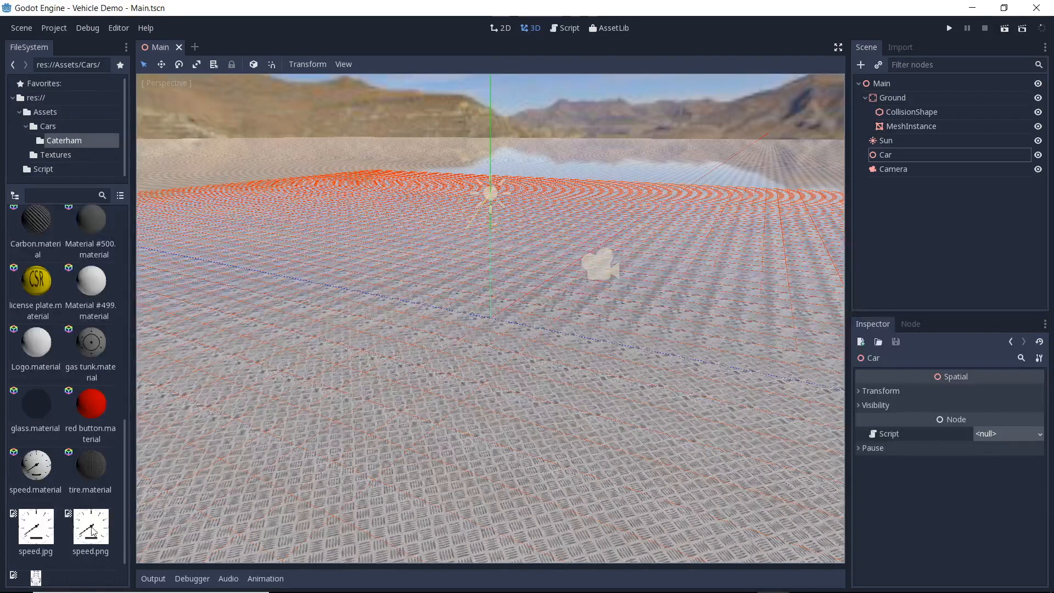
{"action": "scroll", "coordinate": [82, 391], "scroll_direction": "up", "scroll_amount": 10}
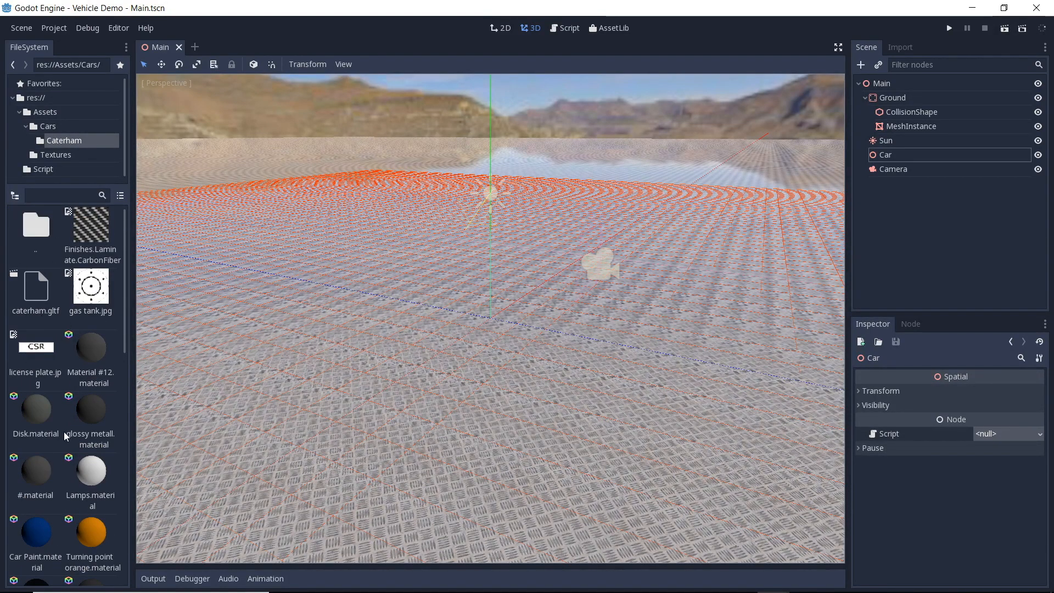
{"action": "scroll", "coordinate": [66, 436], "scroll_direction": "down", "scroll_amount": 5}
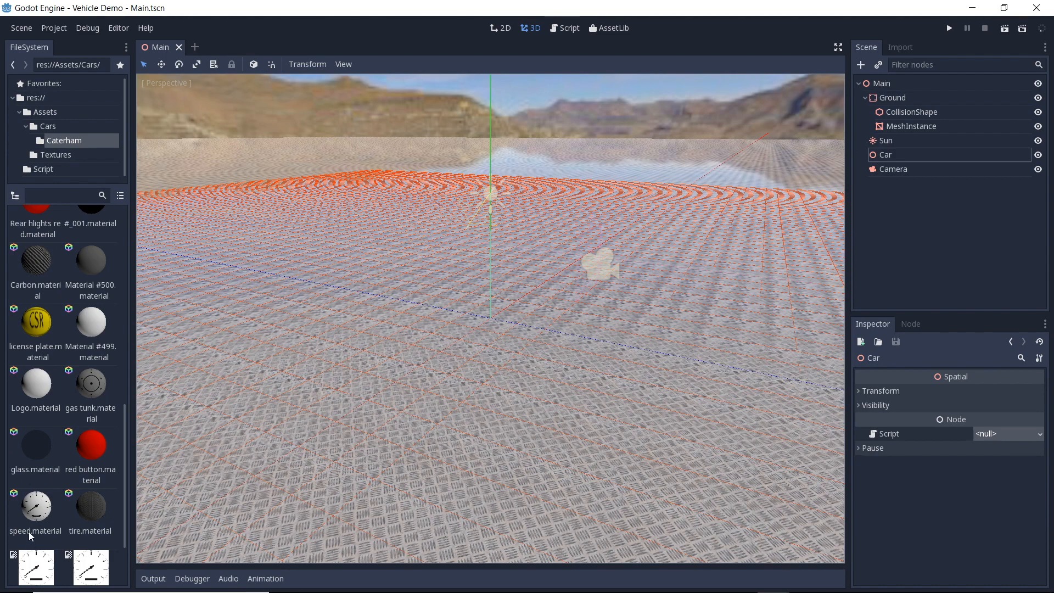
{"action": "scroll", "coordinate": [31, 524], "scroll_direction": "down", "scroll_amount": 2}
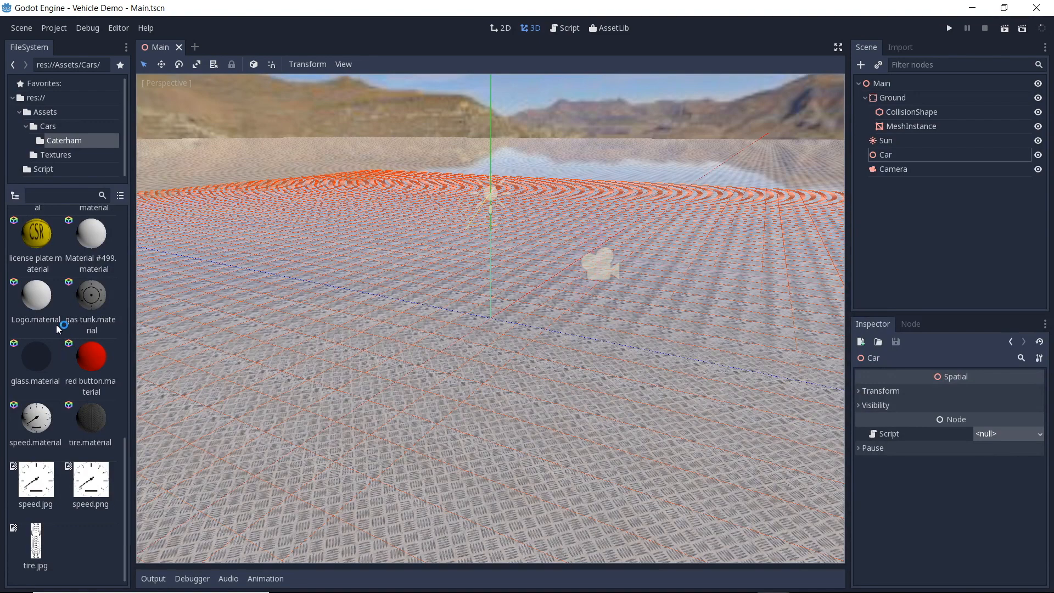
{"action": "scroll", "coordinate": [54, 331], "scroll_direction": "up", "scroll_amount": 12}
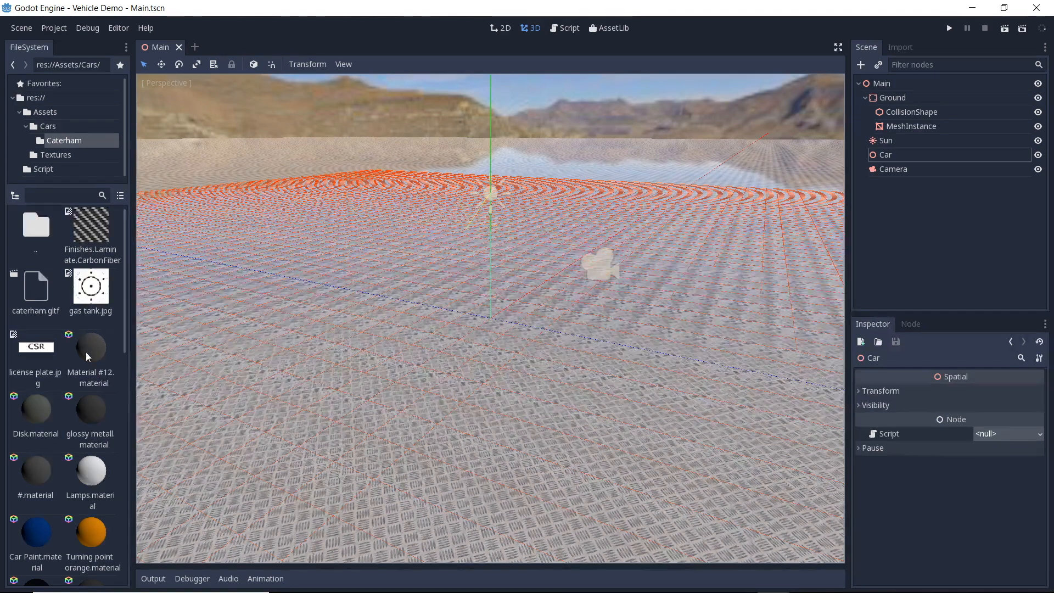
{"action": "double_click", "coordinate": [37, 291]}
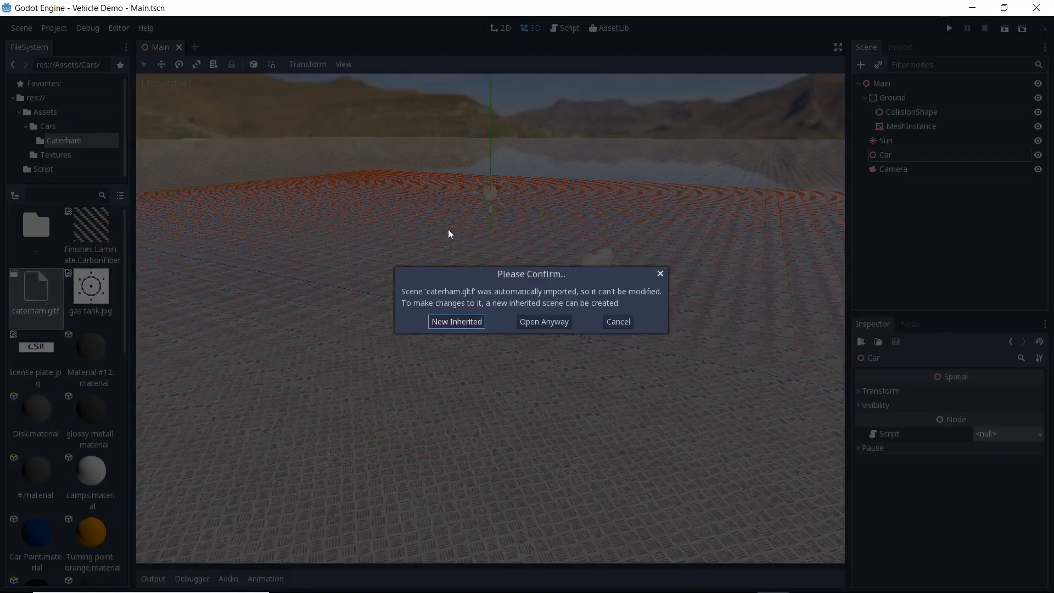
{"action": "left_click", "coordinate": [470, 322]}
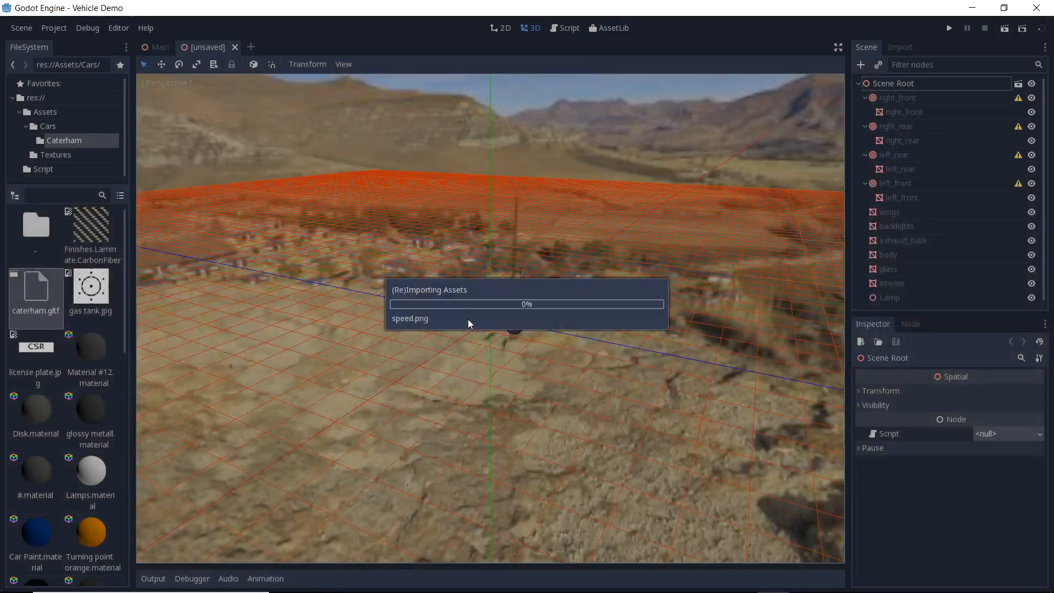
{"action": "scroll", "coordinate": [495, 312], "scroll_direction": "up", "scroll_amount": 2}
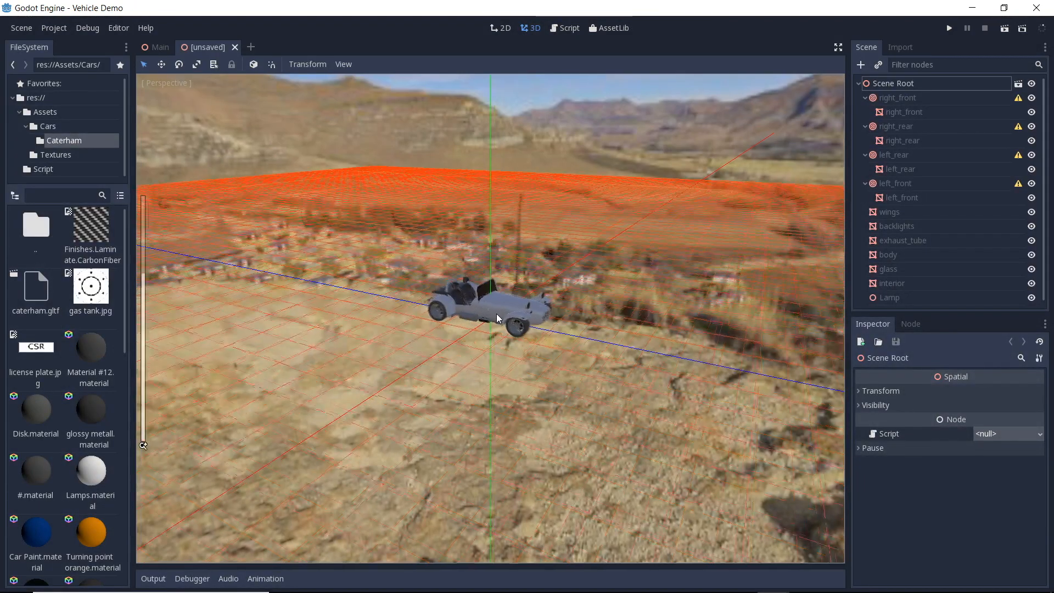
{"action": "scroll", "coordinate": [496, 314], "scroll_direction": "up", "scroll_amount": 3}
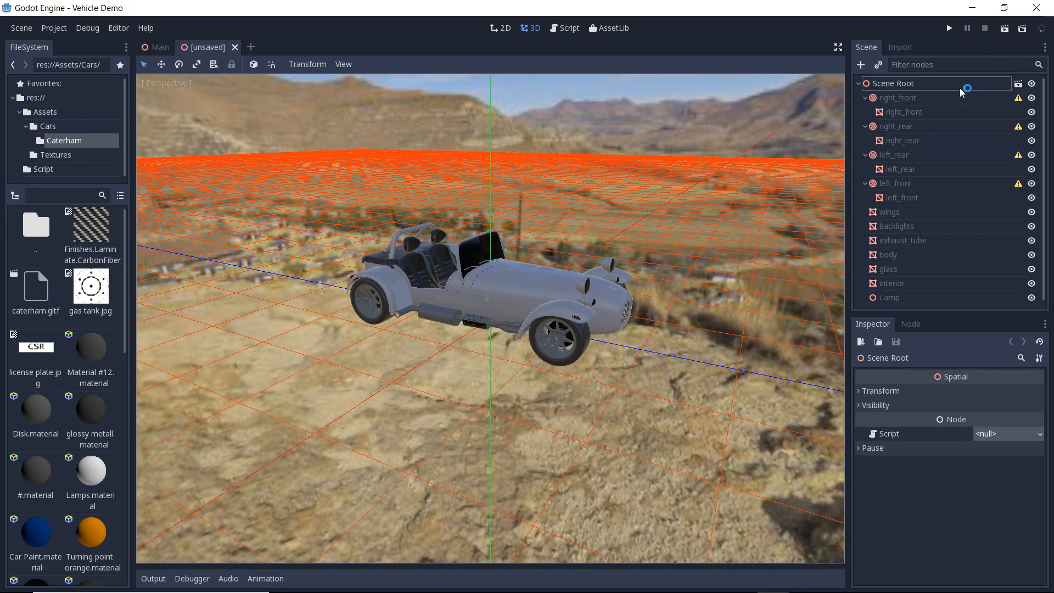
Examine the node types of the four wheels and the Scene Root, and read the configuration warning on right_front.
{"action": "left_click", "coordinate": [947, 97]}
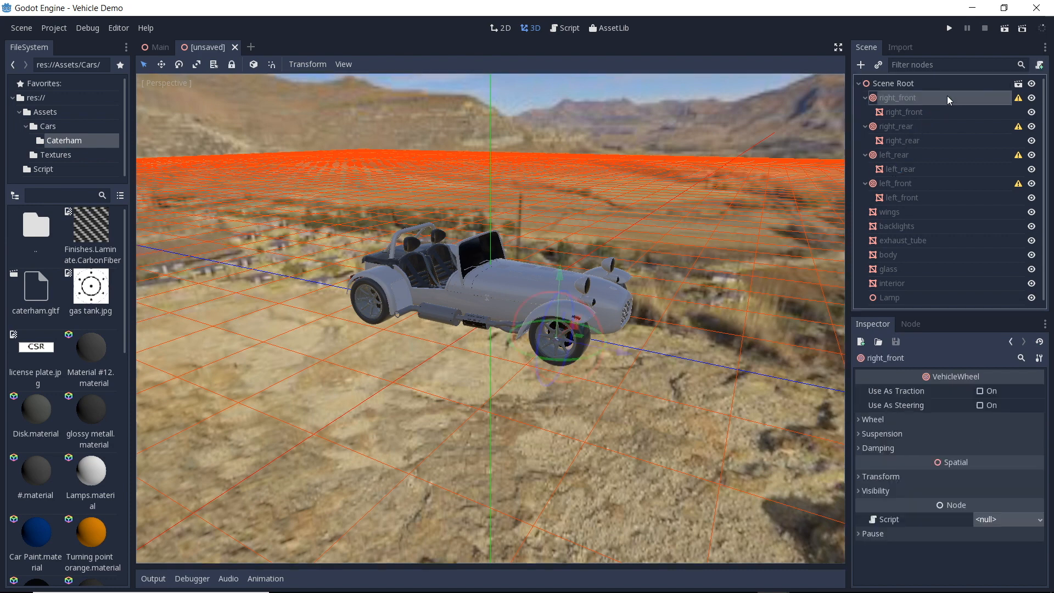
{"action": "left_click", "coordinate": [890, 125]}
{"action": "left_click", "coordinate": [891, 156]}
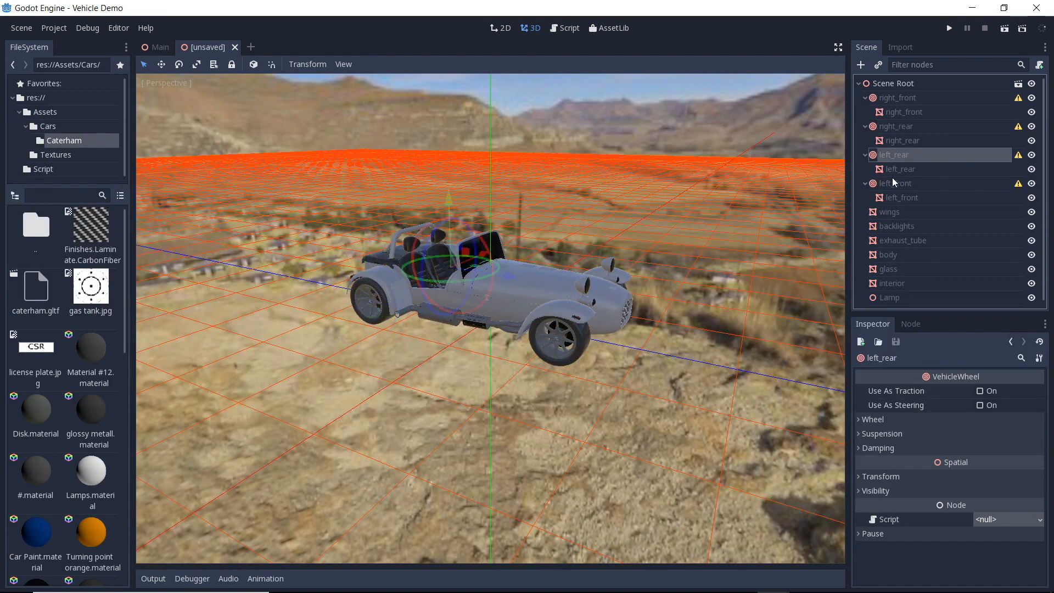
{"action": "left_click", "coordinate": [894, 184]}
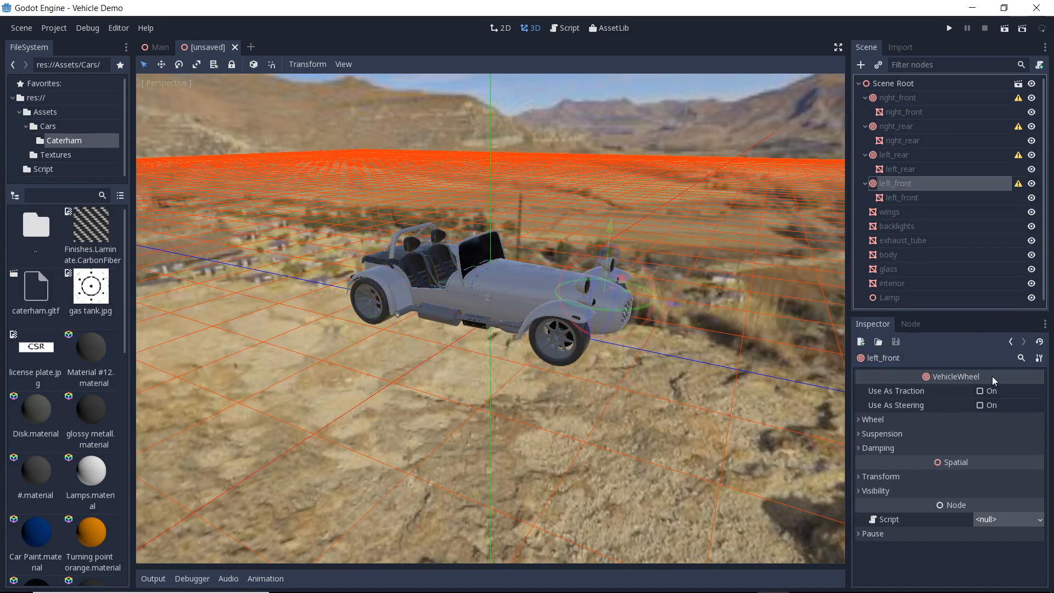
{"action": "left_click", "coordinate": [917, 155]}
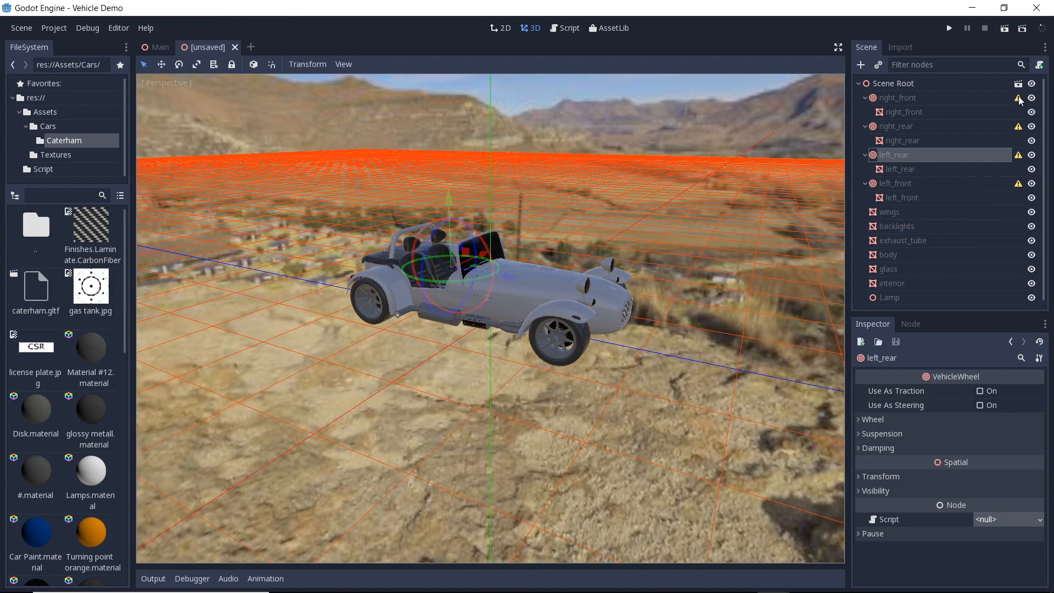
{"action": "mouse_move", "coordinate": [1019, 100]}
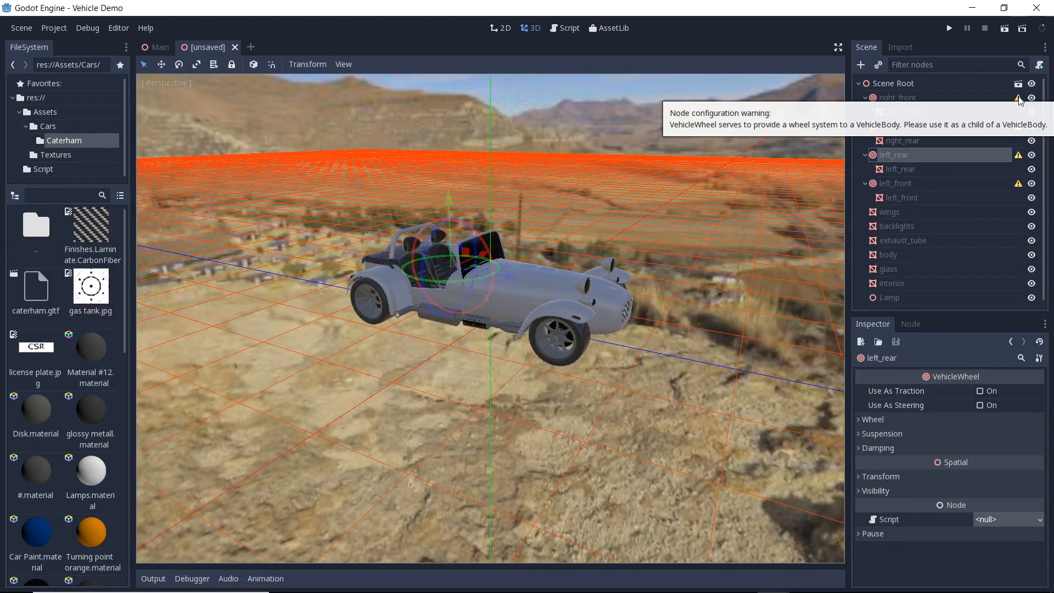
{"action": "left_click", "coordinate": [950, 83]}
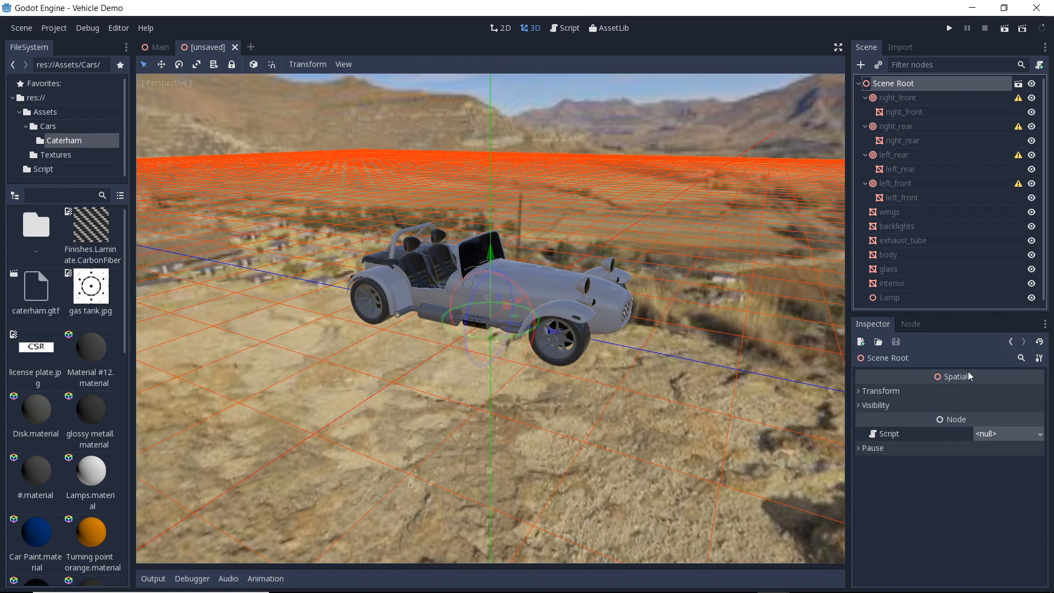
{"action": "mouse_move", "coordinate": [948, 382]}
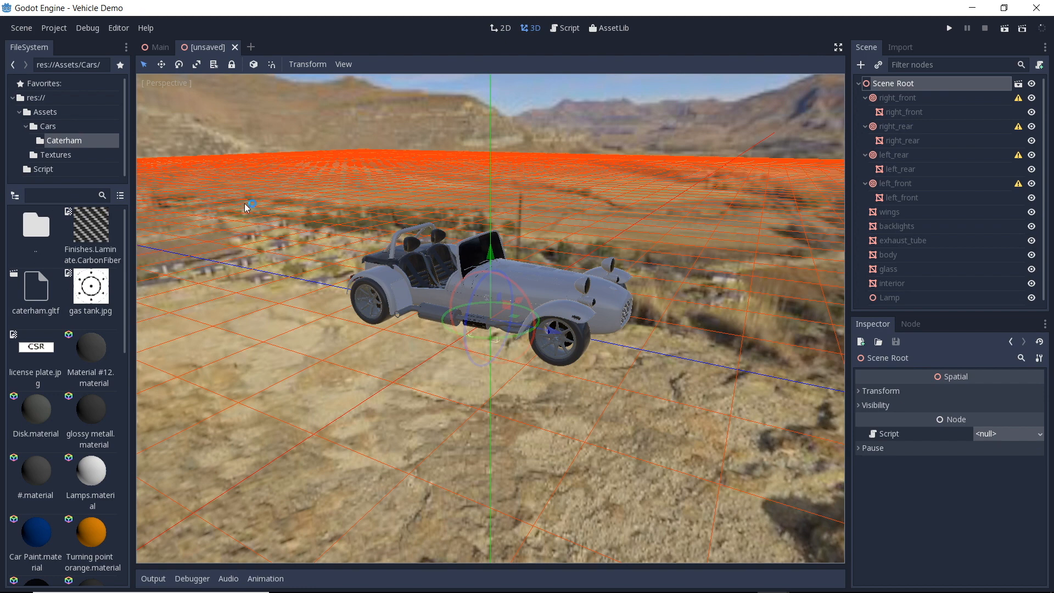
Reimport caterham.gltf with VehicleBody as the root type and Car as the root name.
{"action": "left_click", "coordinate": [32, 283]}
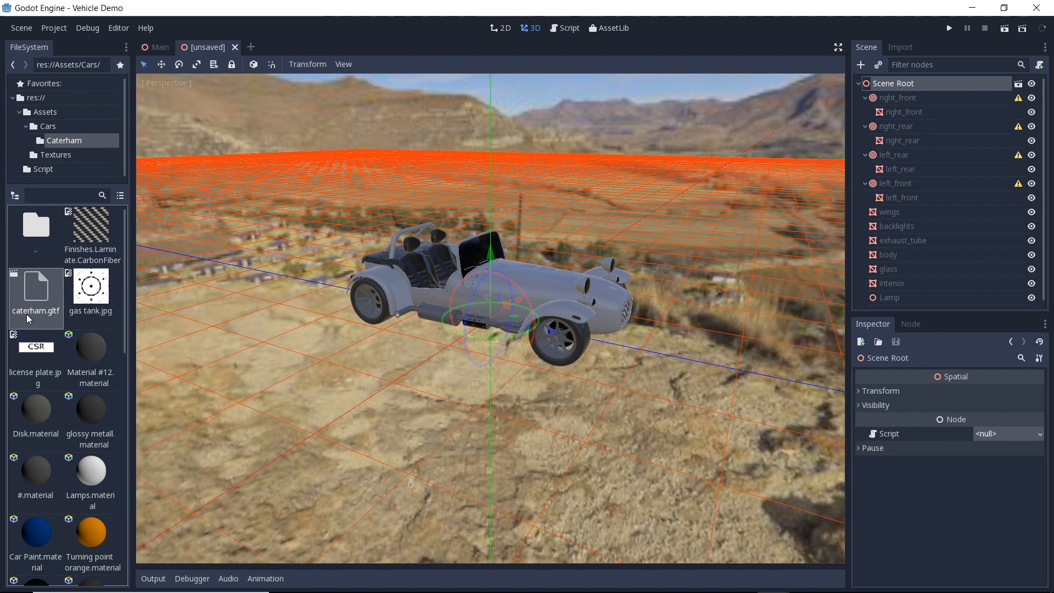
{"action": "left_click", "coordinate": [901, 47]}
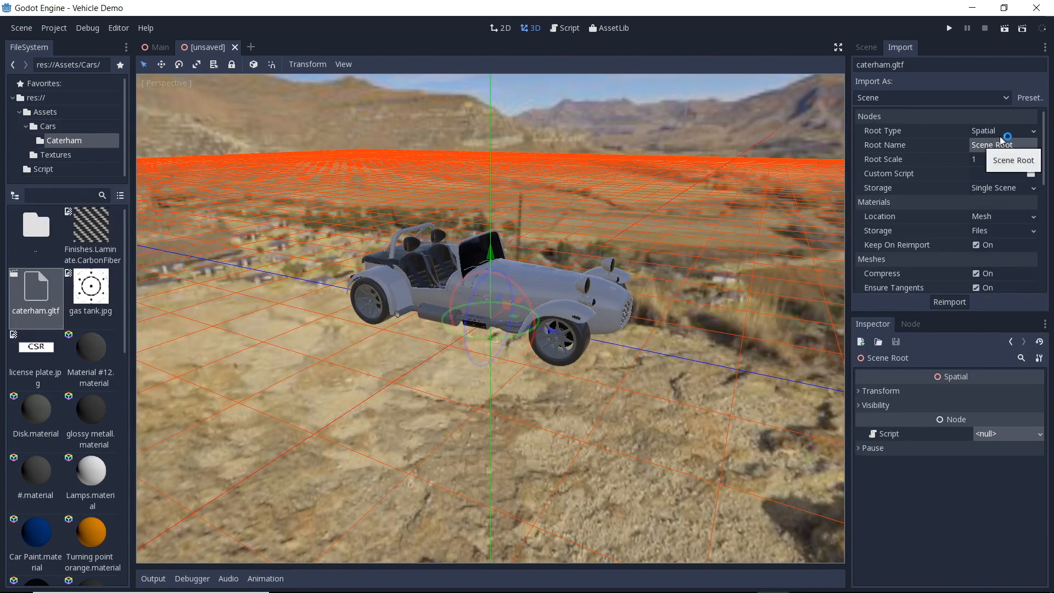
{"action": "left_click", "coordinate": [1034, 135]}
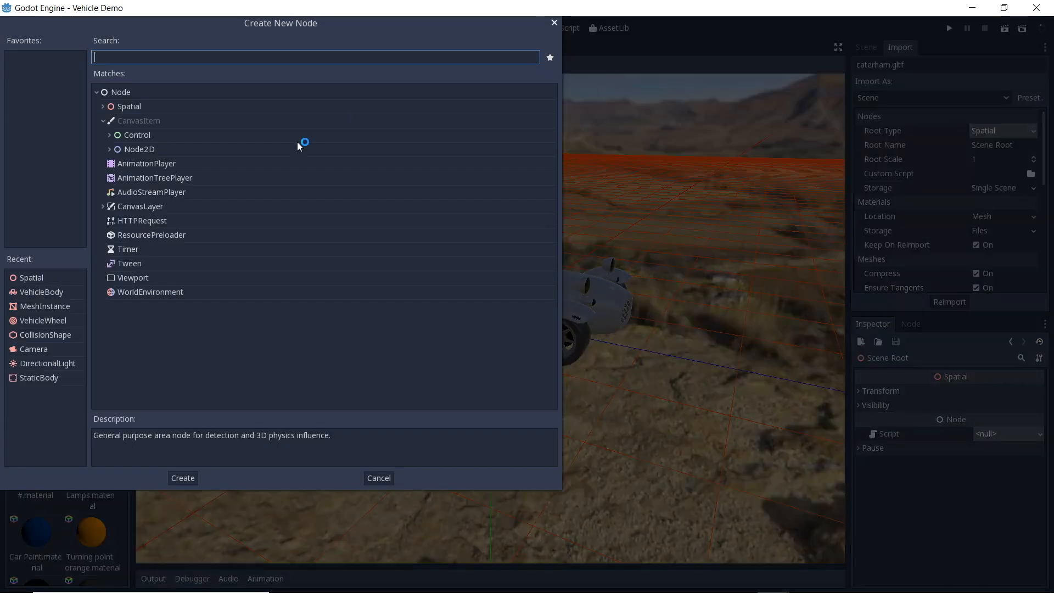
{"action": "double_click", "coordinate": [48, 291]}
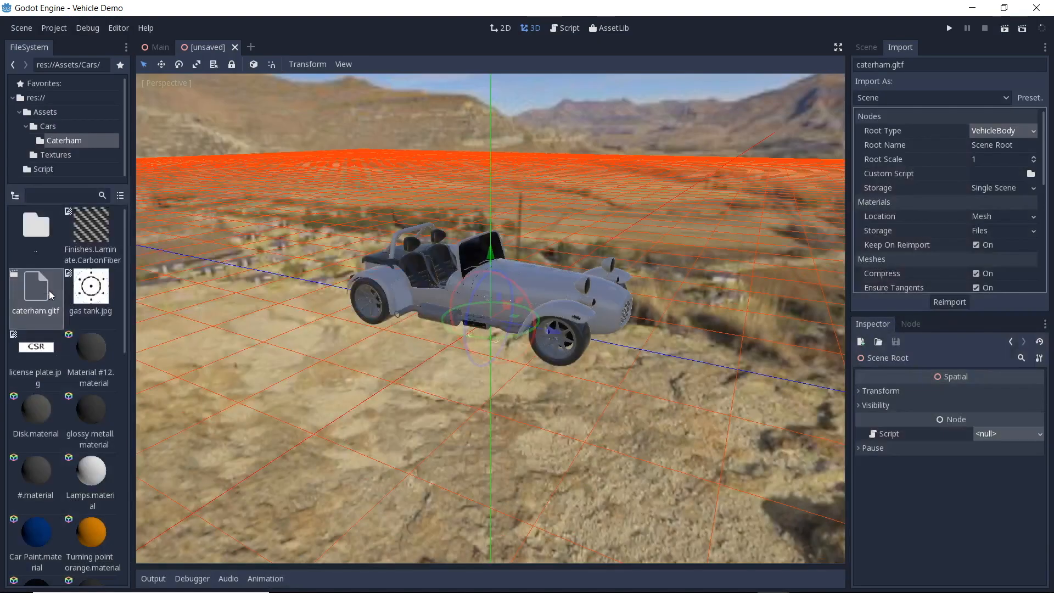
{"action": "left_click", "coordinate": [986, 143]}
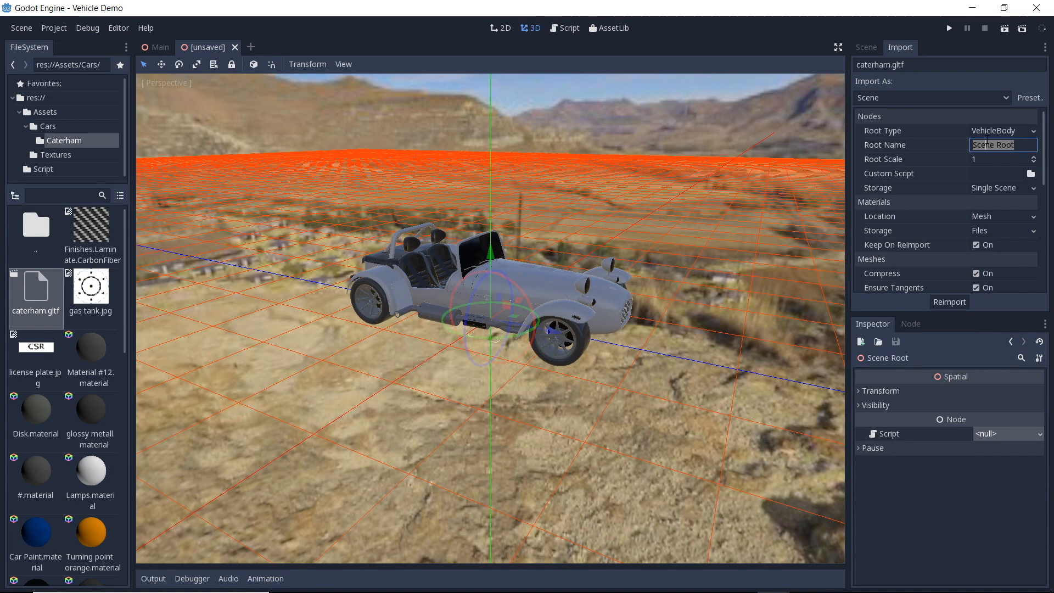
{"action": "type", "text": "Car"}
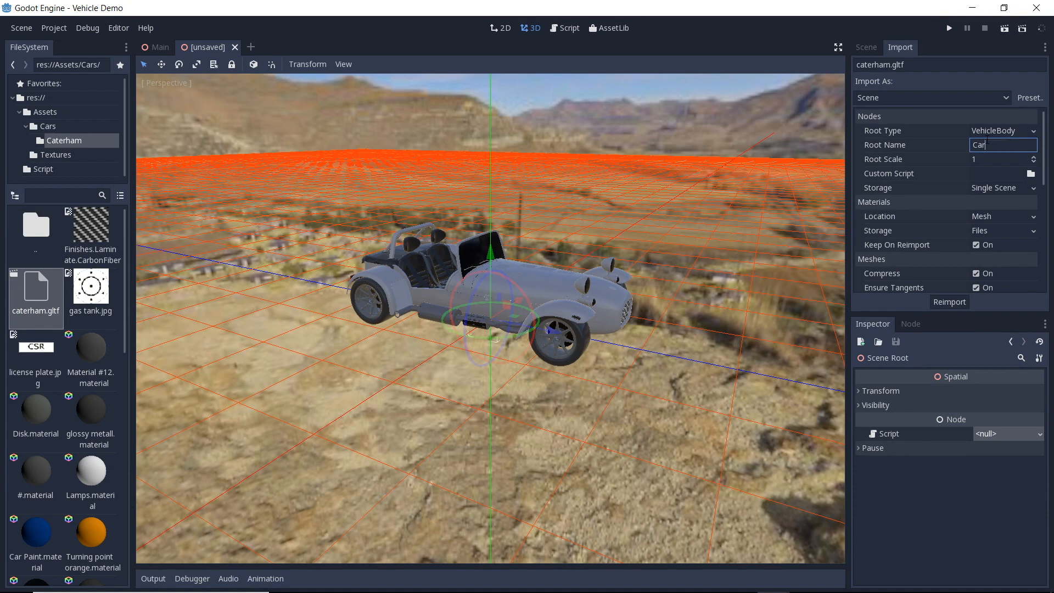
{"action": "key", "text": "Return"}
{"action": "left_click", "coordinate": [957, 306]}
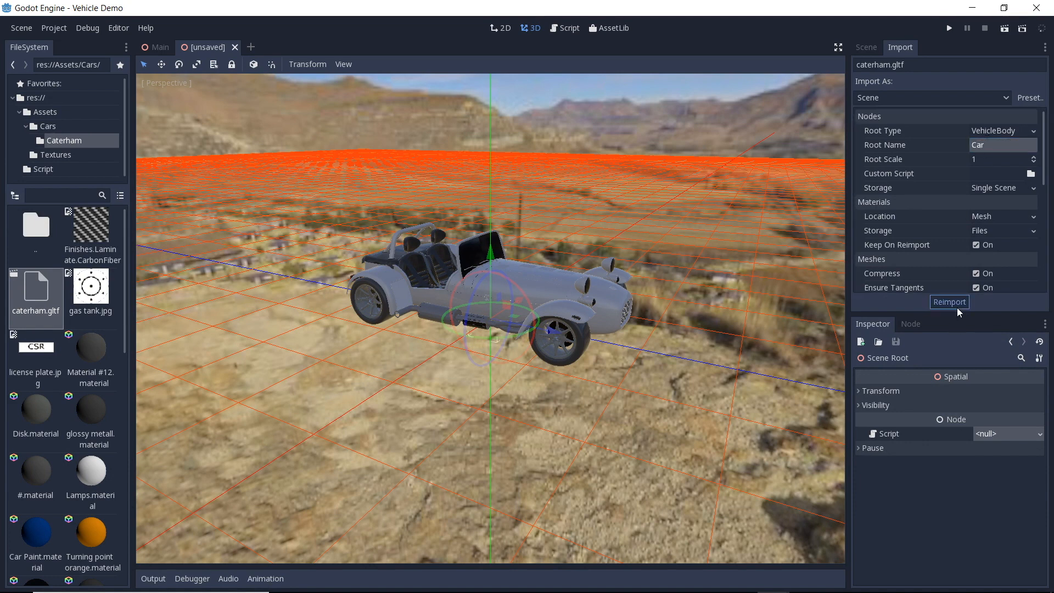
Close the unsaved inherited scene and create a new inherited scene from the reimported caterham.gltf.
{"action": "left_click", "coordinate": [234, 48]}
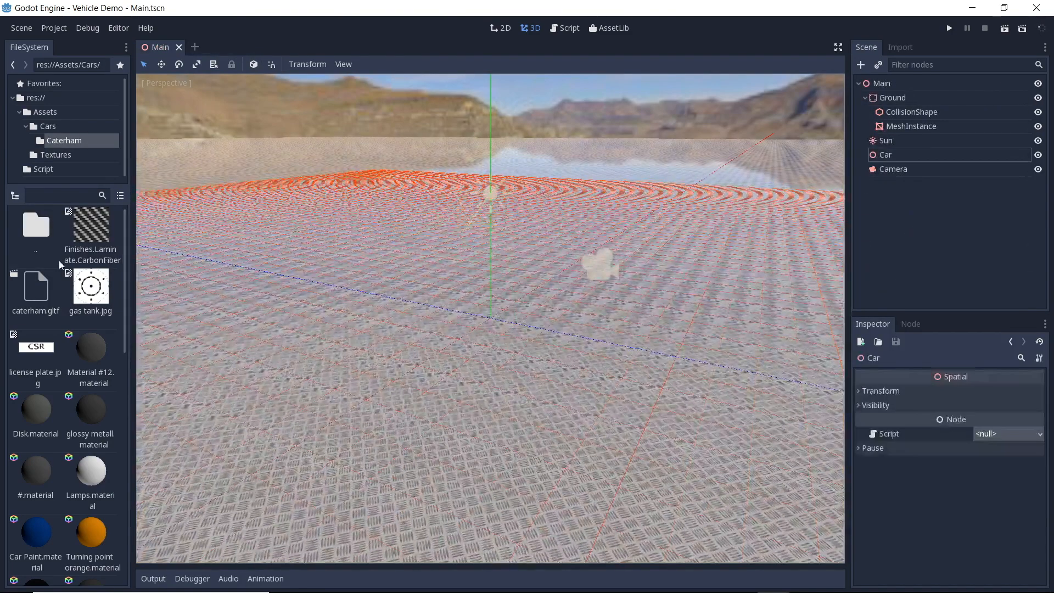
{"action": "double_click", "coordinate": [39, 294]}
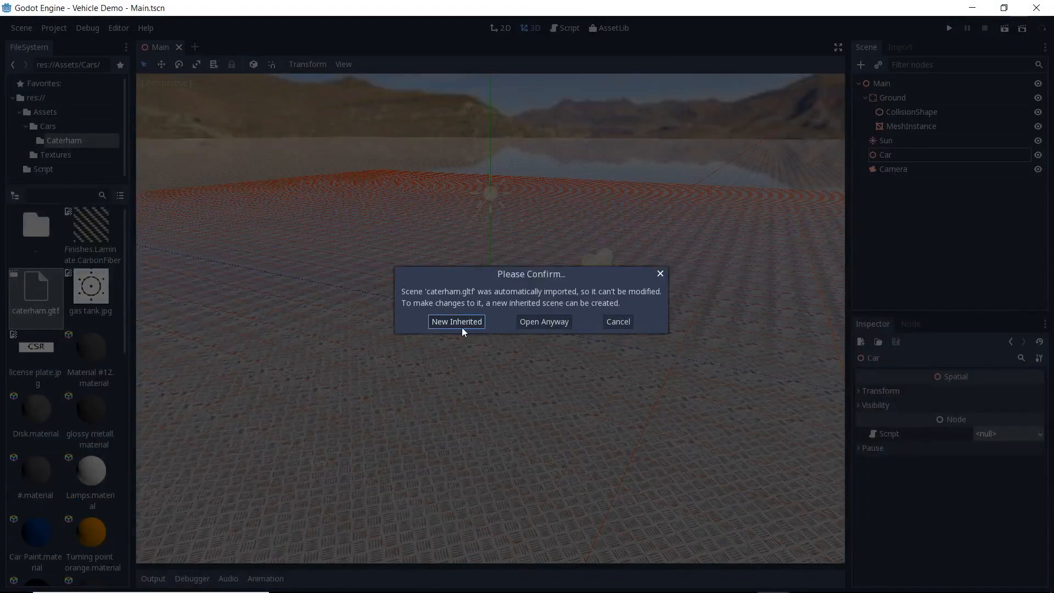
{"action": "left_click", "coordinate": [482, 322]}
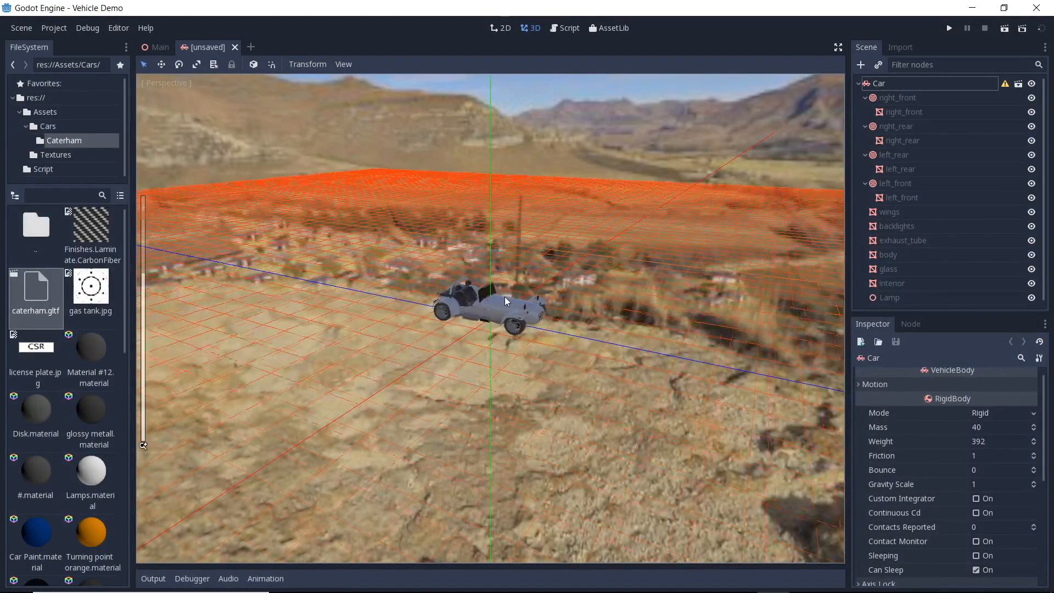
Check the right_rear wheel node and read the configuration warning on the Car root node.
{"action": "scroll", "coordinate": [505, 297], "scroll_direction": "up", "scroll_amount": 3}
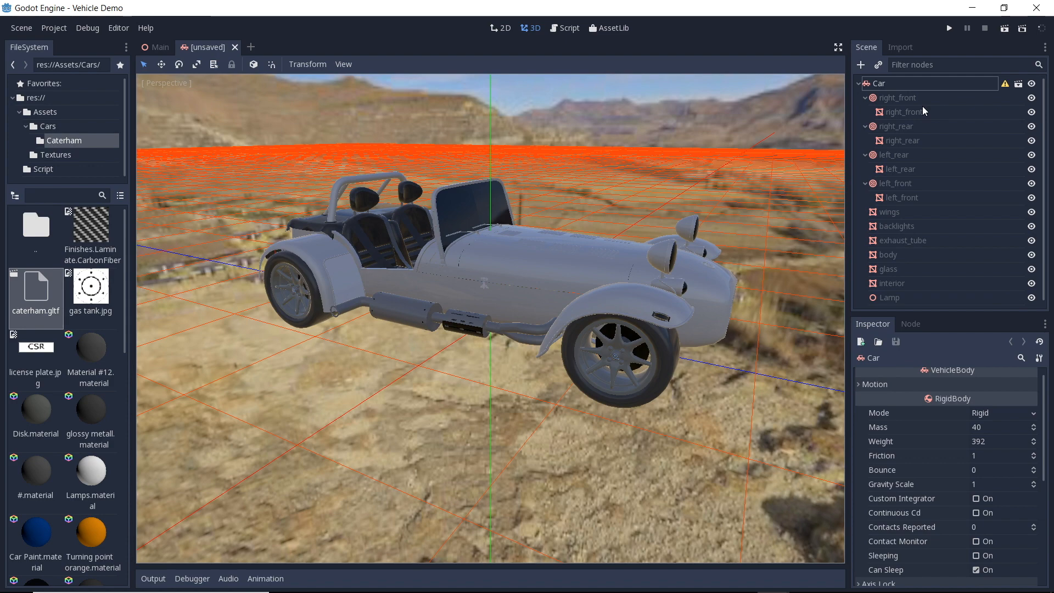
{"action": "left_click", "coordinate": [892, 127]}
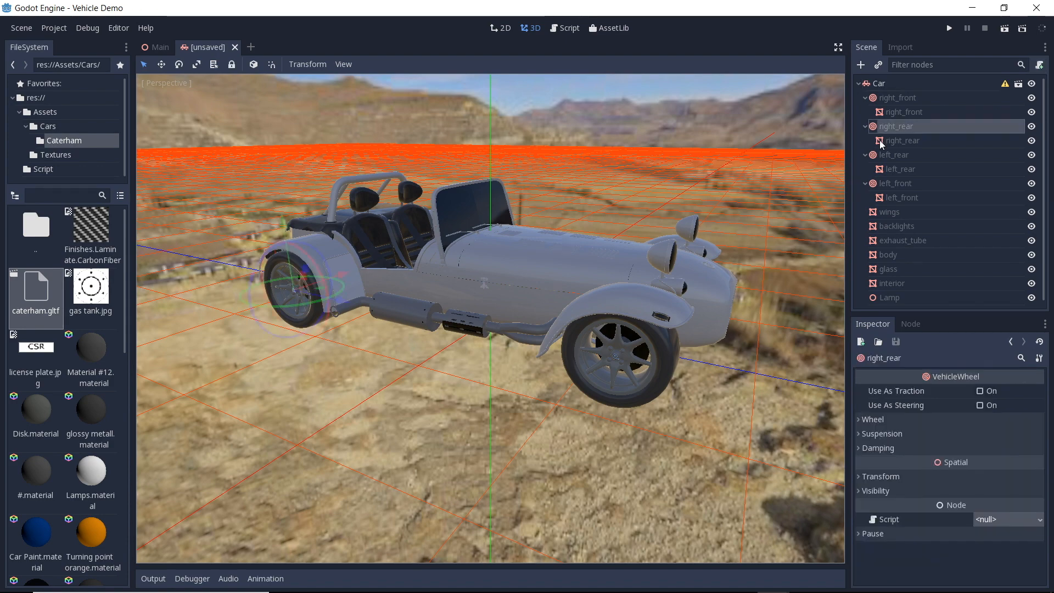
{"action": "left_click", "coordinate": [1005, 84]}
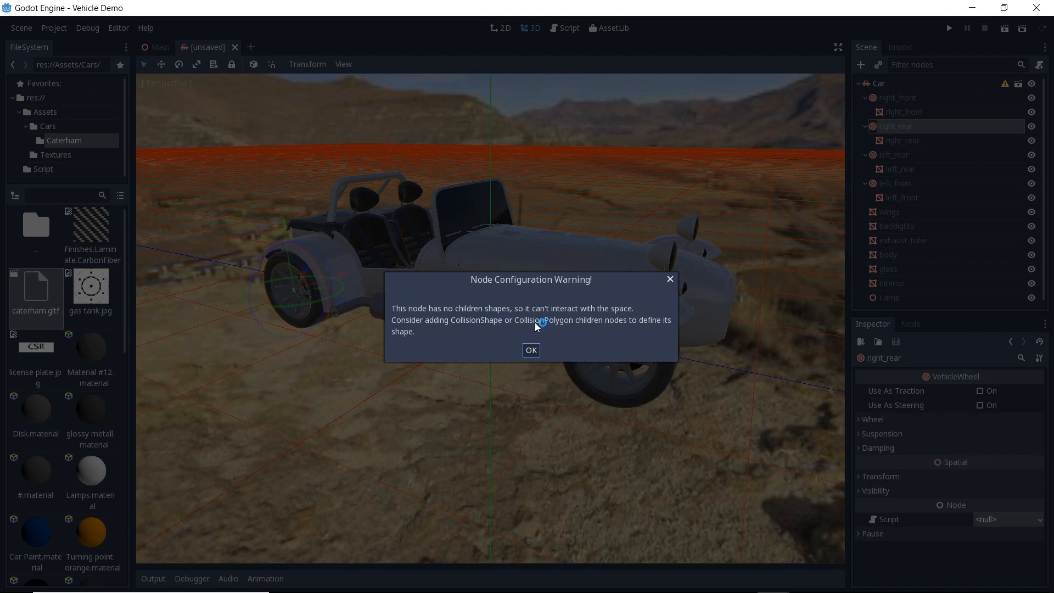
{"action": "left_click", "coordinate": [528, 351]}
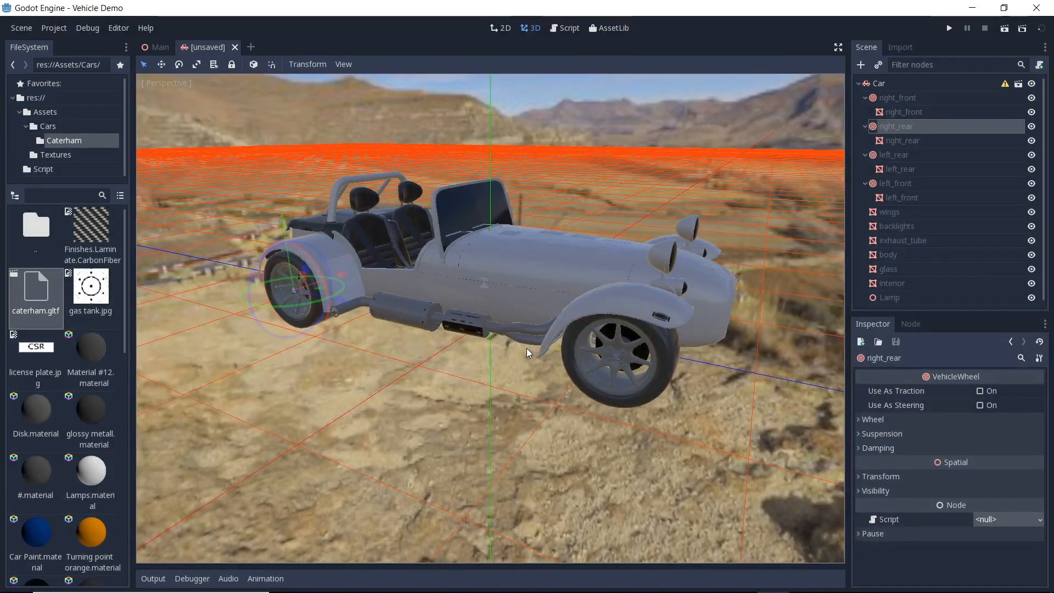
Review the static body and collision options available for the body mesh.
{"action": "left_click", "coordinate": [888, 253]}
{"action": "left_click", "coordinate": [378, 65]}
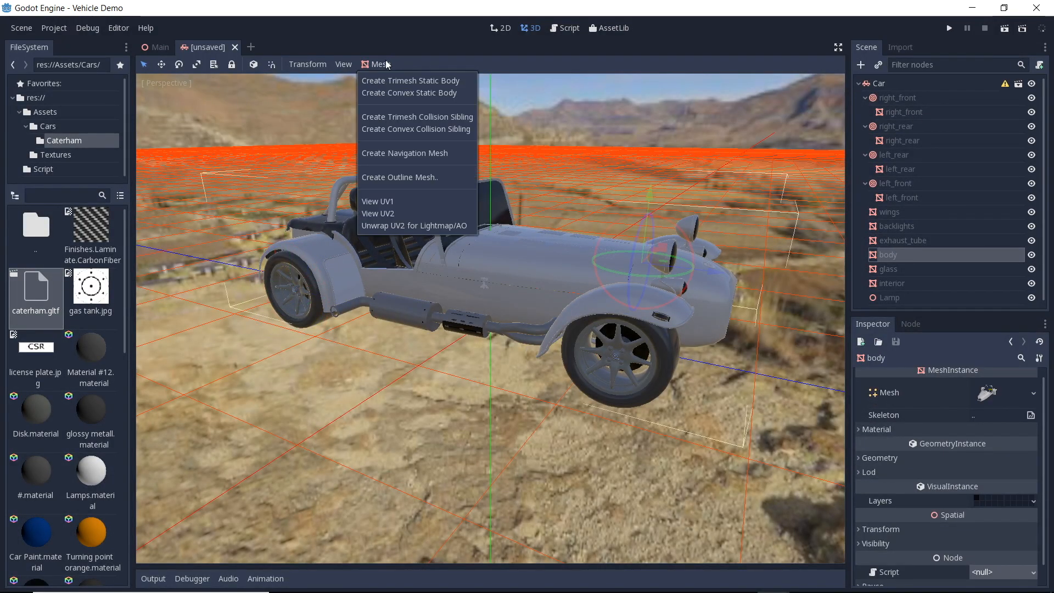
{"action": "left_click", "coordinate": [419, 93]}
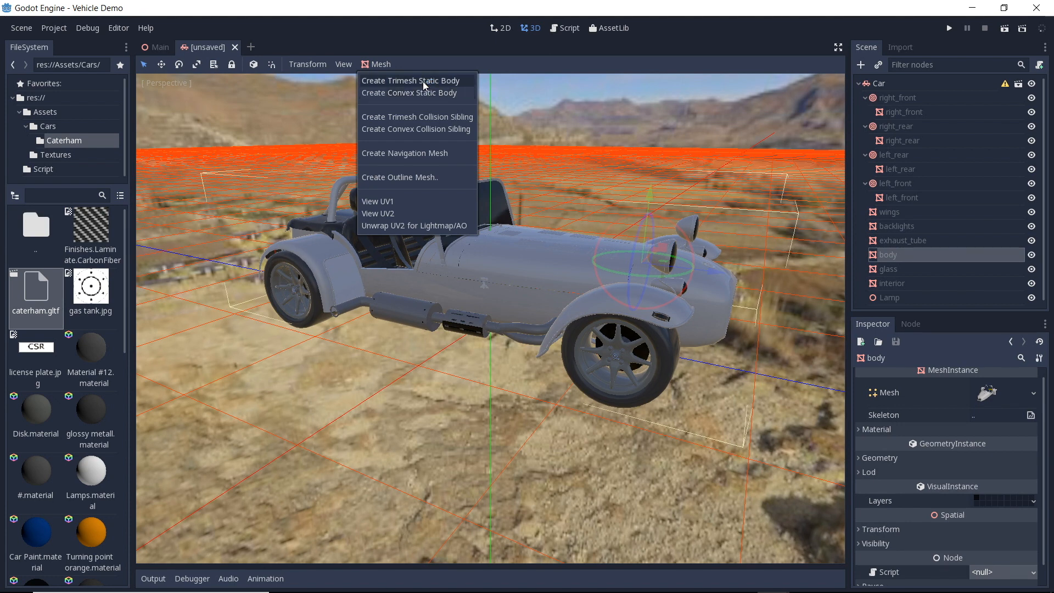
{"action": "left_click", "coordinate": [903, 84]}
Add a CollisionShape node under Car and assign it a new BoxShape.
{"action": "left_click", "coordinate": [878, 85]}
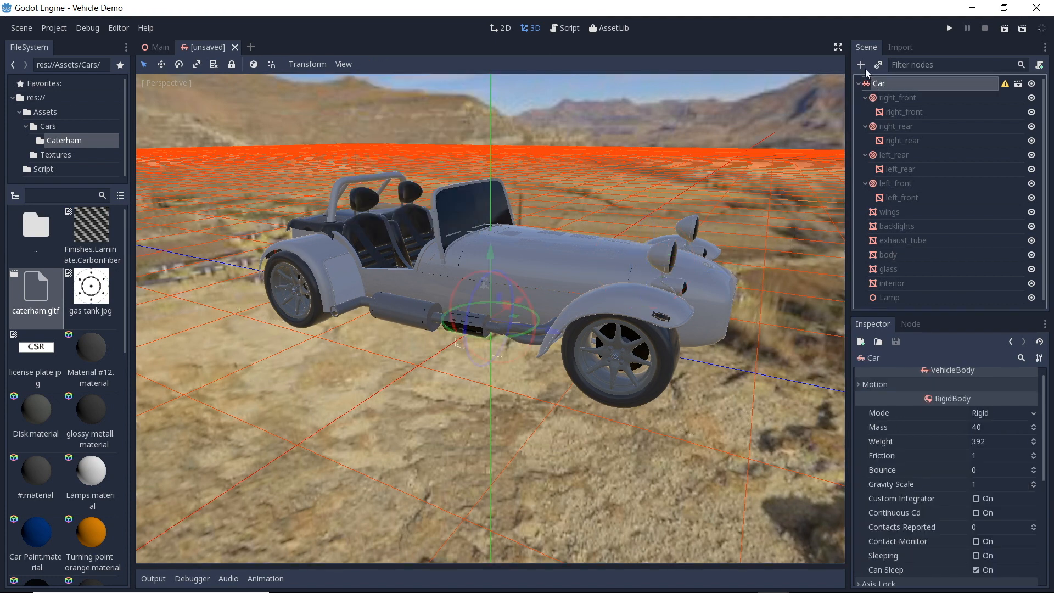
{"action": "left_click", "coordinate": [865, 68]}
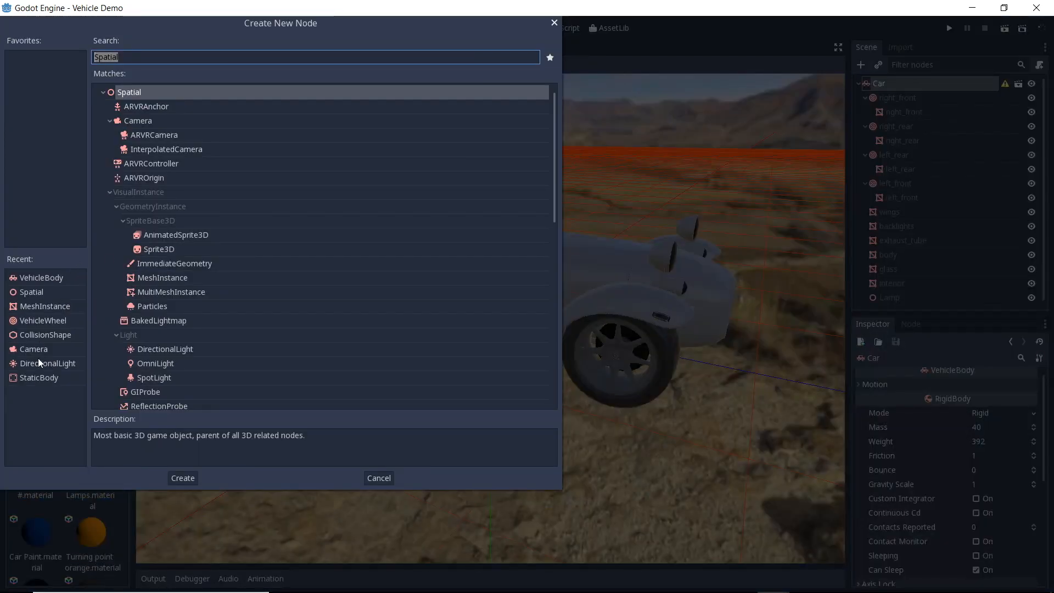
{"action": "double_click", "coordinate": [46, 335]}
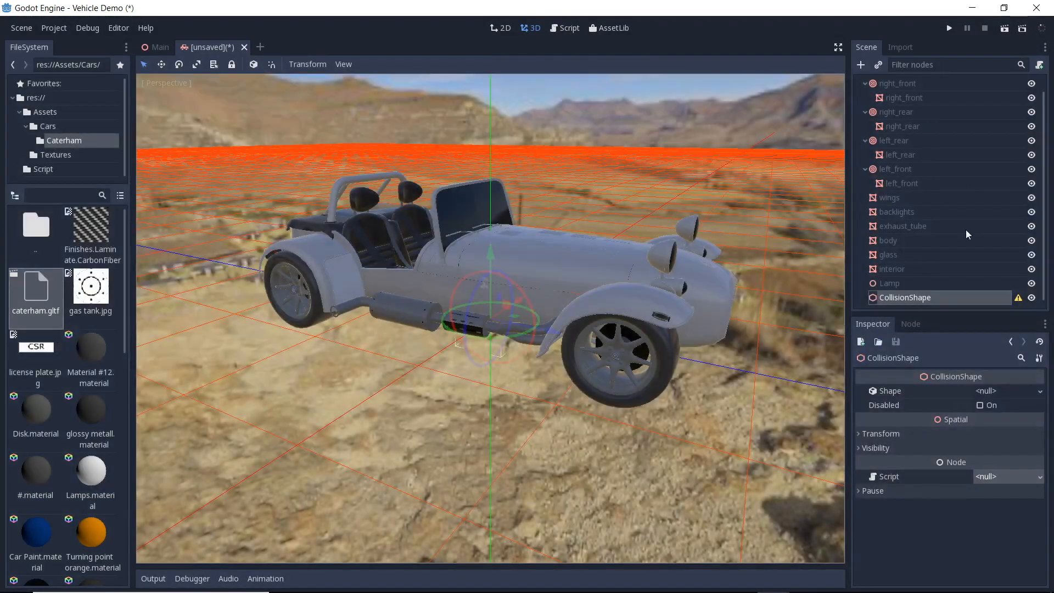
{"action": "left_click", "coordinate": [1018, 391]}
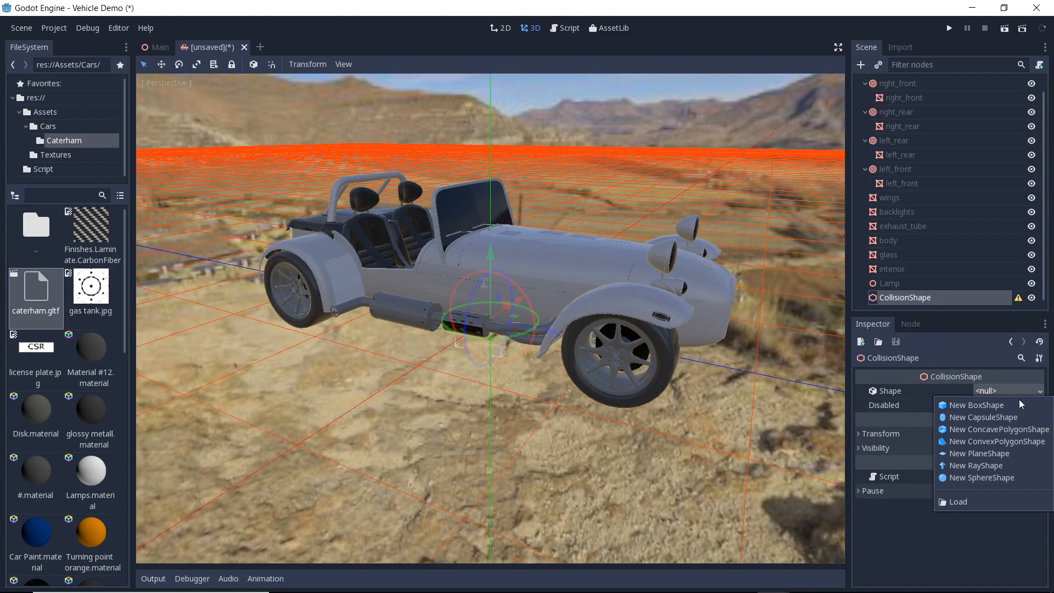
{"action": "left_click", "coordinate": [1018, 406]}
Narrow the box collision shape across the car's width to an X extent of about 0.56.
{"action": "middle_click_drag", "start_coordinate": [714, 319], "coordinate": [602, 343]}
{"action": "left_click_drag", "start_coordinate": [609, 336], "coordinate": [557, 341]}
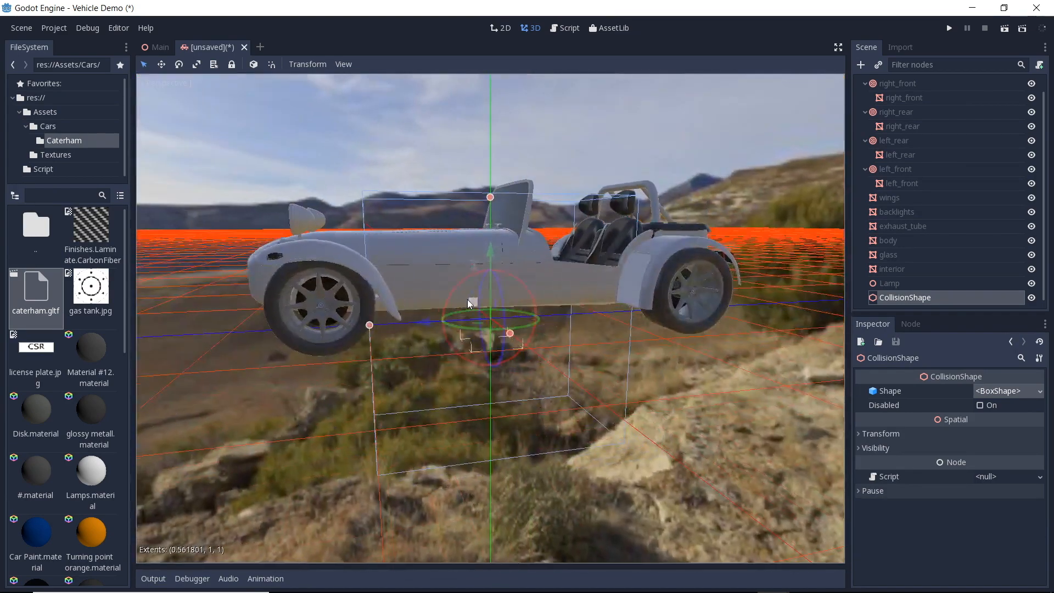
{"action": "middle_click_drag", "start_coordinate": [466, 298], "coordinate": [466, 266]}
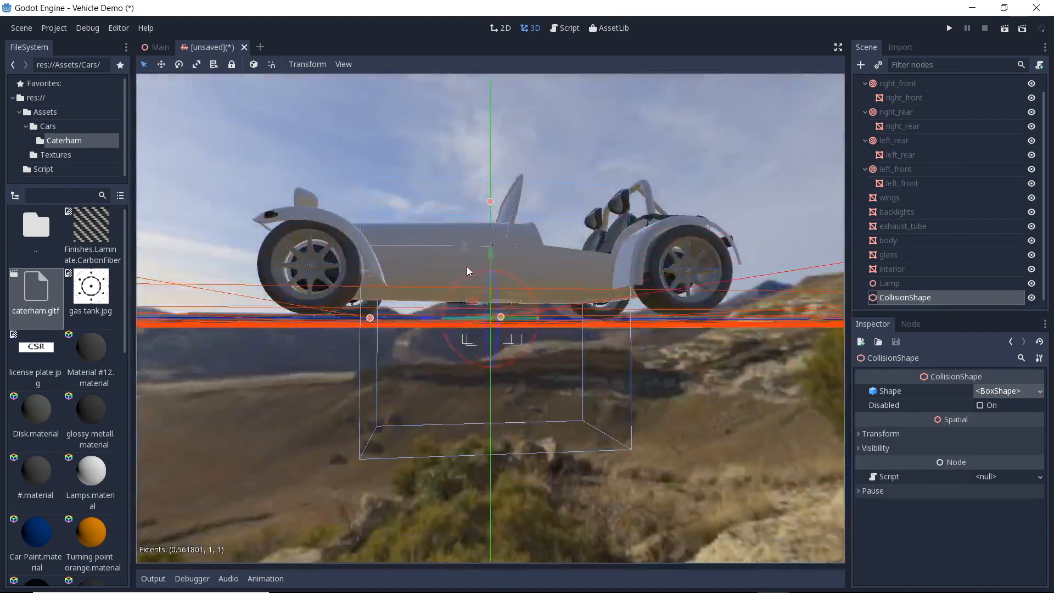
Raise the collision box to the level of the car body and reduce its height to fit the body.
{"action": "left_click_drag", "start_coordinate": [489, 258], "coordinate": [493, 195]}
{"action": "middle_click_drag", "start_coordinate": [493, 195], "coordinate": [490, 211]}
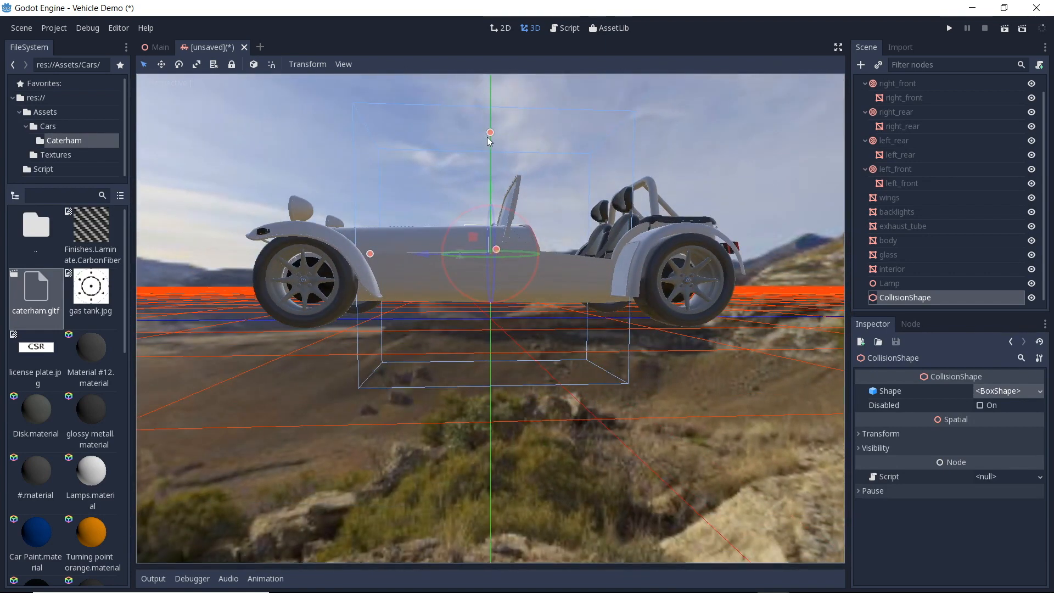
{"action": "left_click_drag", "start_coordinate": [490, 135], "coordinate": [489, 203]}
{"action": "left_click_drag", "start_coordinate": [487, 222], "coordinate": [489, 174]}
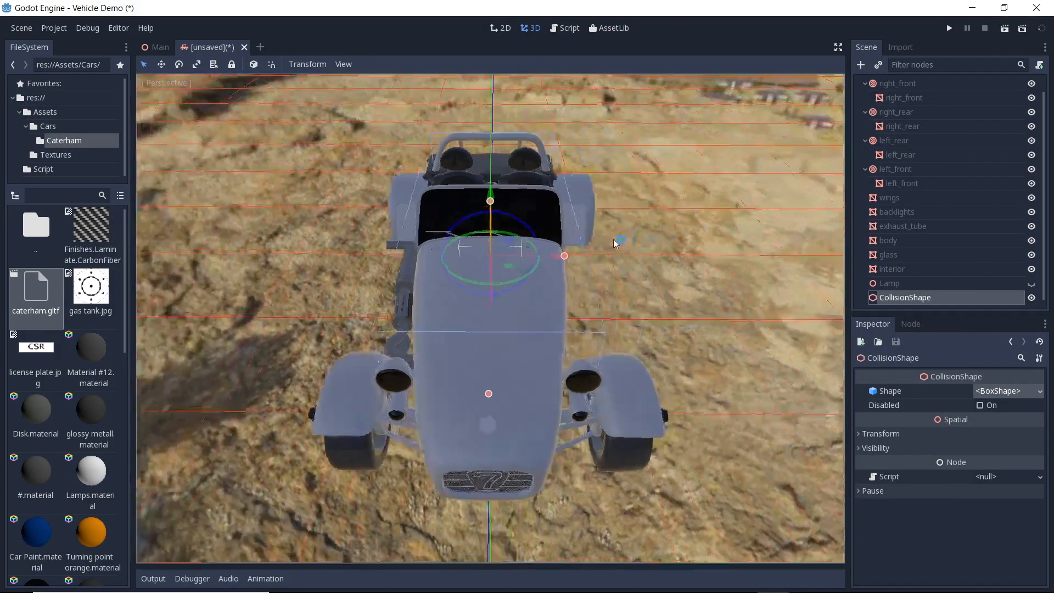
{"action": "middle_click_drag", "start_coordinate": [614, 243], "coordinate": [501, 192]}
{"action": "scroll", "coordinate": [904, 105], "scroll_direction": "up", "scroll_amount": 1}
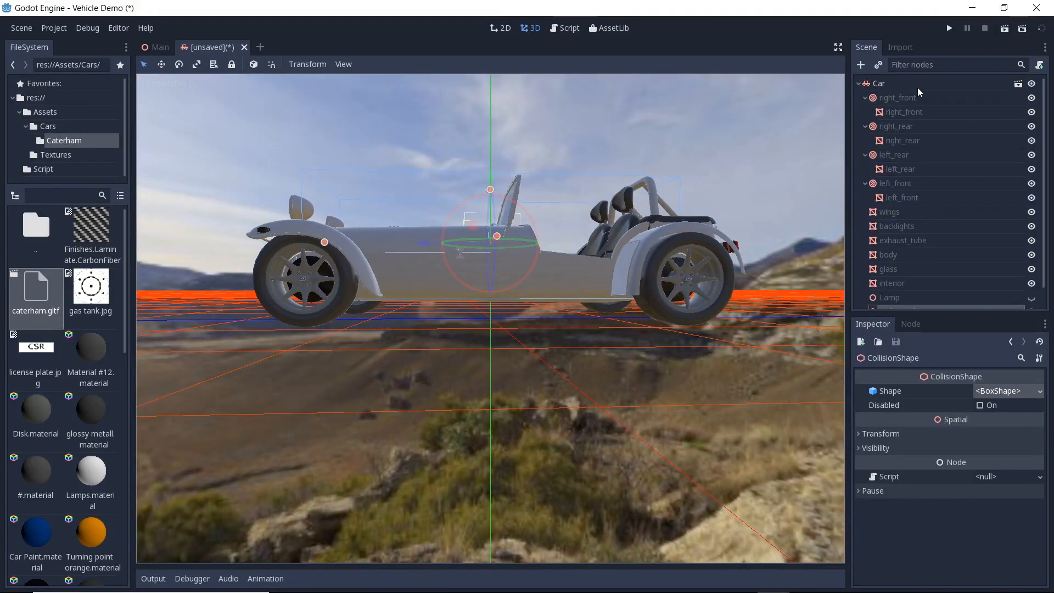
Save the Car scene as Car.tscn in the res://Assets/Cars/Caterham folder.
{"action": "left_click", "coordinate": [918, 87]}
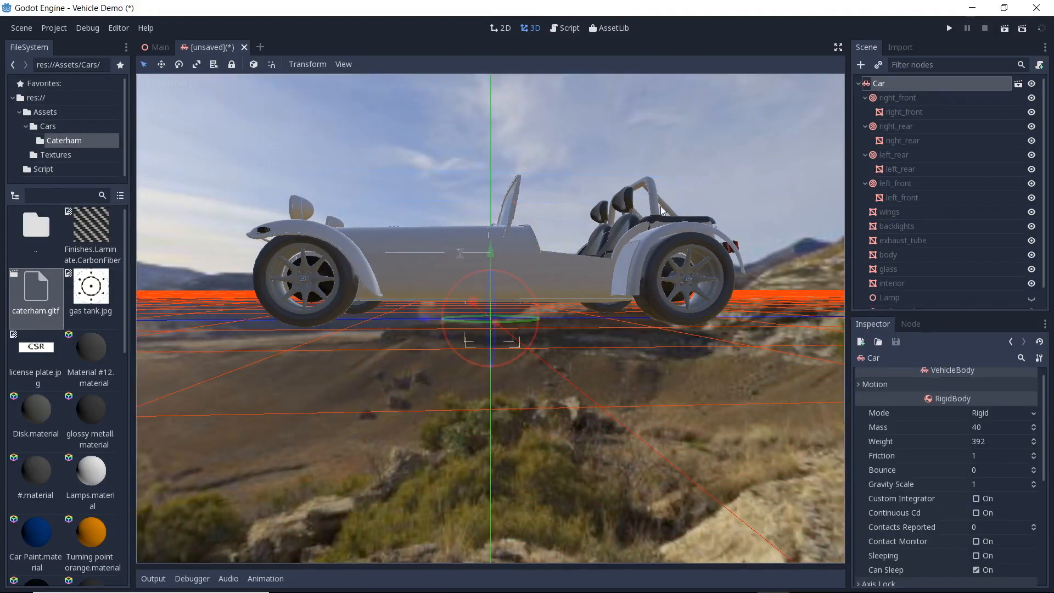
{"action": "mouse_move", "coordinate": [491, 325]}
{"action": "middle_mouse_down"}
{"action": "mouse_move", "coordinate": [450, 326]}
{"action": "mouse_move", "coordinate": [470, 333]}
{"action": "mouse_move", "coordinate": [476, 314]}
{"action": "mouse_move", "coordinate": [480, 336]}
{"action": "mouse_move", "coordinate": [467, 329]}
{"action": "mouse_move", "coordinate": [495, 315]}
{"action": "mouse_move", "coordinate": [613, 318]}
{"action": "mouse_move", "coordinate": [418, 313]}
{"action": "mouse_move", "coordinate": [397, 283]}
{"action": "mouse_move", "coordinate": [394, 300]}
{"action": "mouse_move", "coordinate": [567, 297]}
{"action": "mouse_move", "coordinate": [507, 335]}
{"action": "middle_mouse_up"}
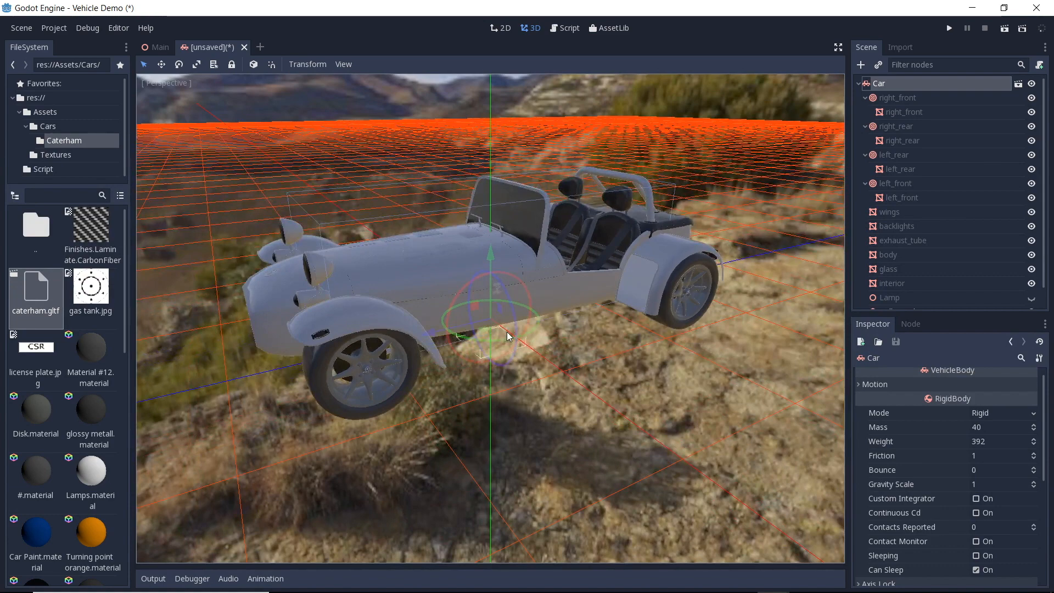
{"action": "key", "text": "ctrl+s"}
{"action": "double_click", "coordinate": [308, 153]}
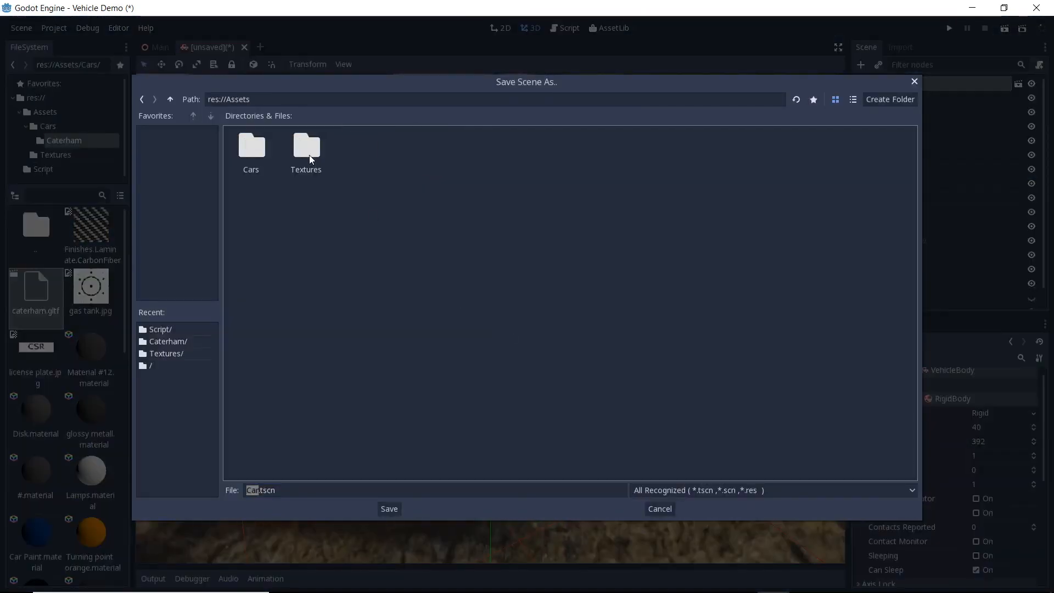
{"action": "double_click", "coordinate": [250, 157]}
{"action": "double_click", "coordinate": [244, 150]}
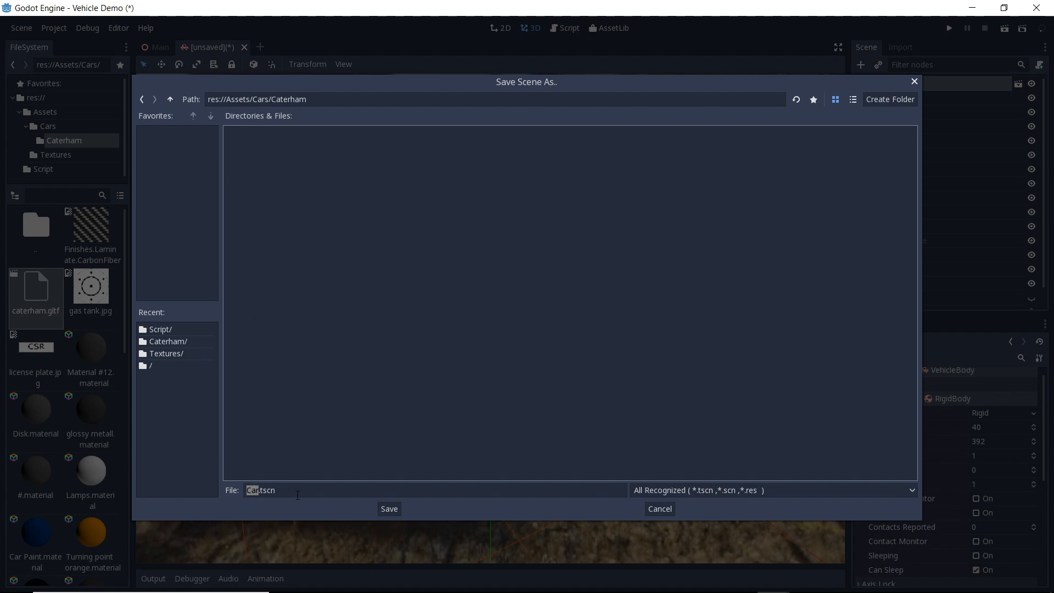
{"action": "left_click", "coordinate": [395, 510]}
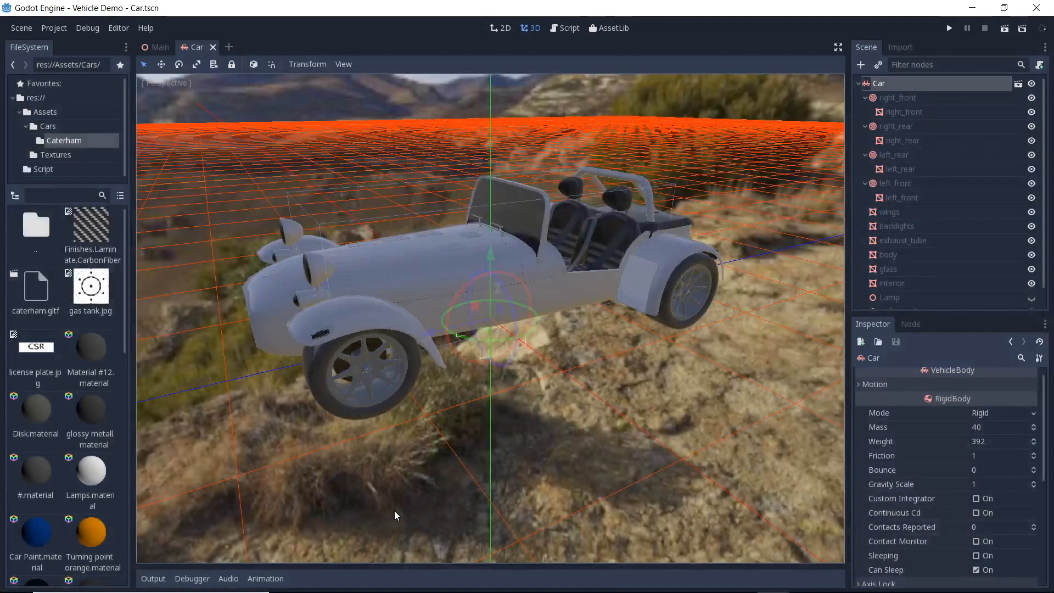
Inspect the car's dashboard gauges, rear and front from several angles, and browse the imported material files.
{"action": "middle_click_drag", "start_coordinate": [394, 510], "coordinate": [381, 327]}
{"action": "scroll", "coordinate": [380, 327], "scroll_direction": "up", "scroll_amount": 5}
{"action": "scroll", "coordinate": [381, 327], "scroll_direction": "up", "scroll_amount": 3}
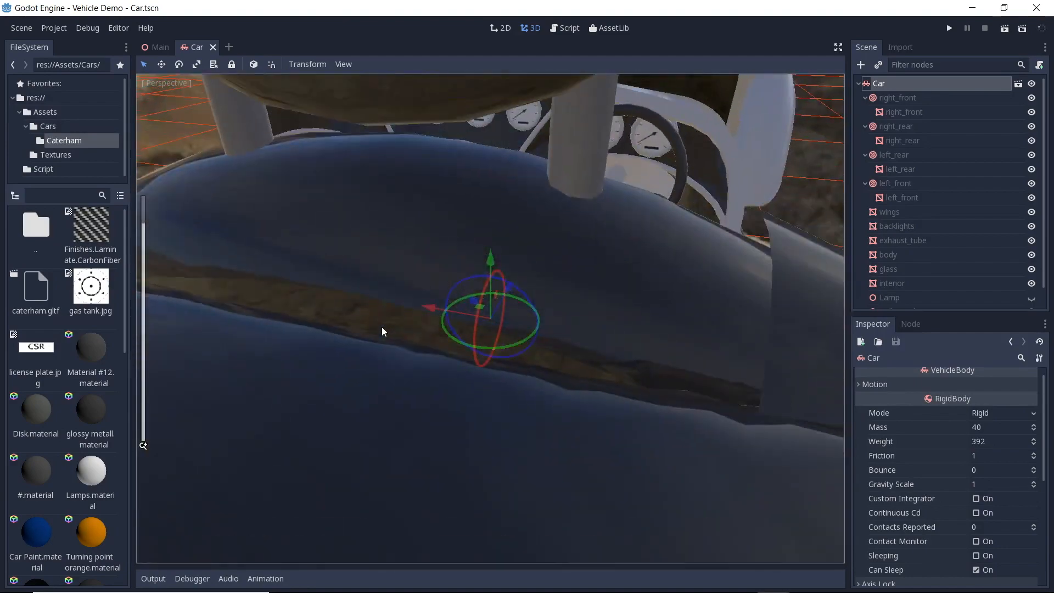
{"action": "scroll", "coordinate": [381, 328], "scroll_direction": "up", "scroll_amount": 3}
{"action": "middle_click_drag", "start_coordinate": [426, 282], "coordinate": [417, 525]}
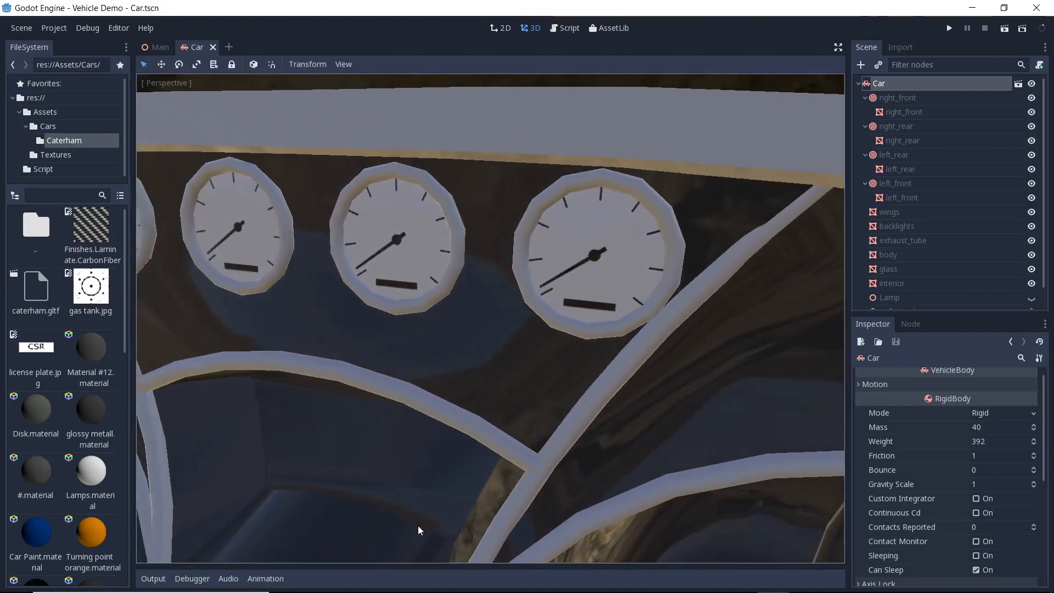
{"action": "middle_click_drag", "start_coordinate": [430, 525], "coordinate": [318, 515]}
{"action": "scroll", "coordinate": [320, 517], "scroll_direction": "down", "scroll_amount": 5}
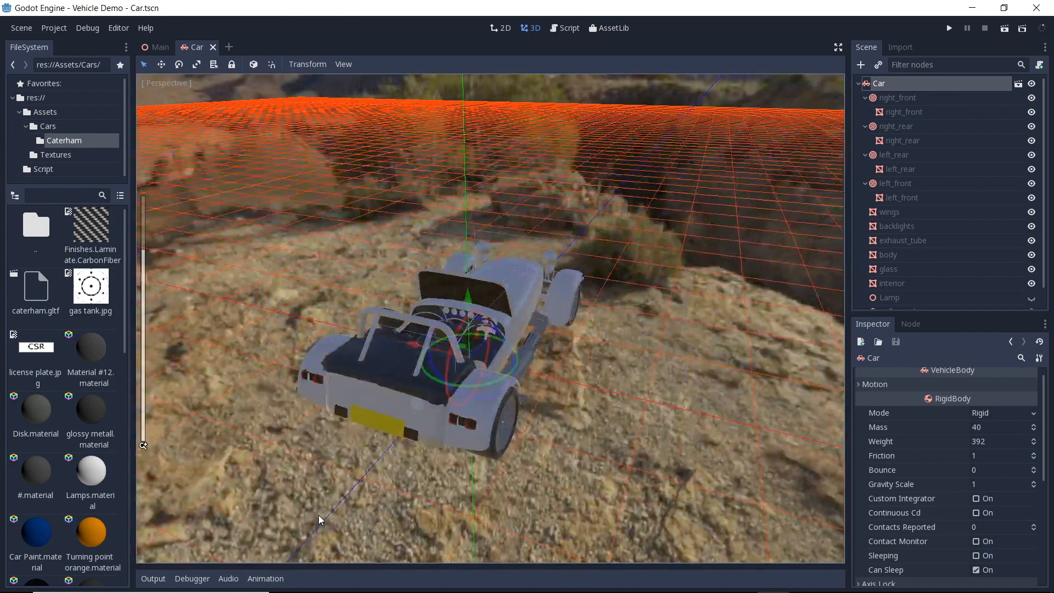
{"action": "scroll", "coordinate": [346, 526], "scroll_direction": "up", "scroll_amount": 3}
{"action": "middle_click_drag", "start_coordinate": [361, 429], "coordinate": [176, 413]}
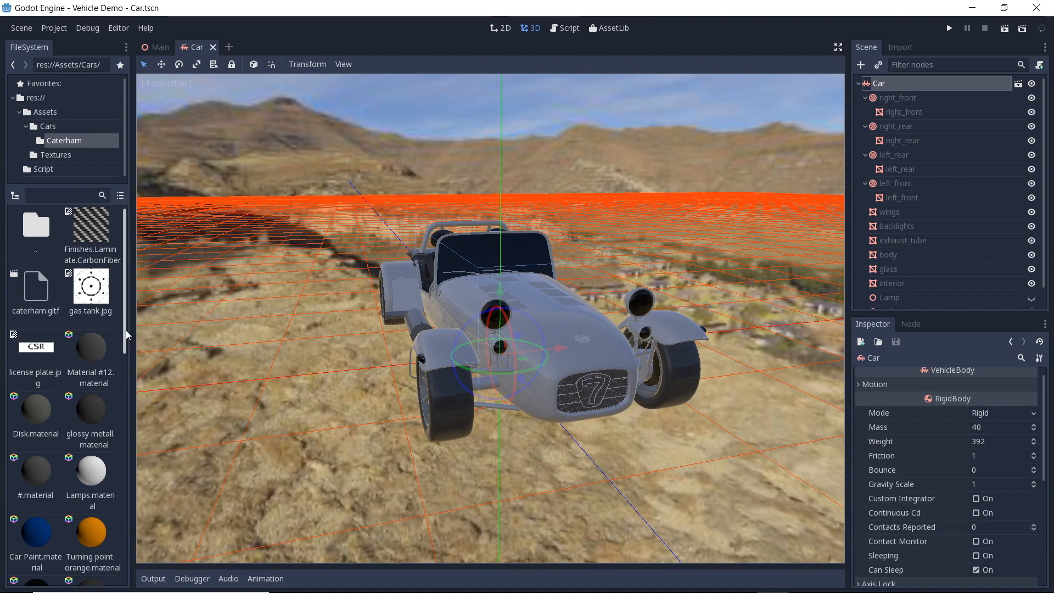
{"action": "left_click_drag", "start_coordinate": [126, 331], "coordinate": [125, 346]}
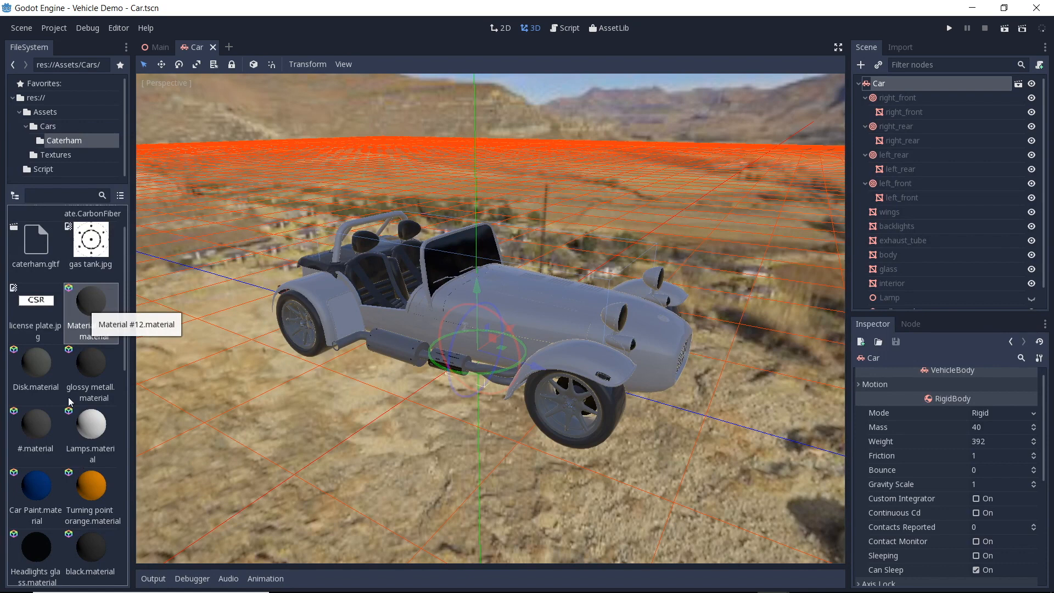
Open Material #12.material from the Caterham folder for editing.
{"action": "scroll", "coordinate": [70, 402], "scroll_direction": "up", "scroll_amount": 1}
{"action": "scroll", "coordinate": [70, 402], "scroll_direction": "down", "scroll_amount": 4}
{"action": "scroll", "coordinate": [70, 401], "scroll_direction": "up", "scroll_amount": 4}
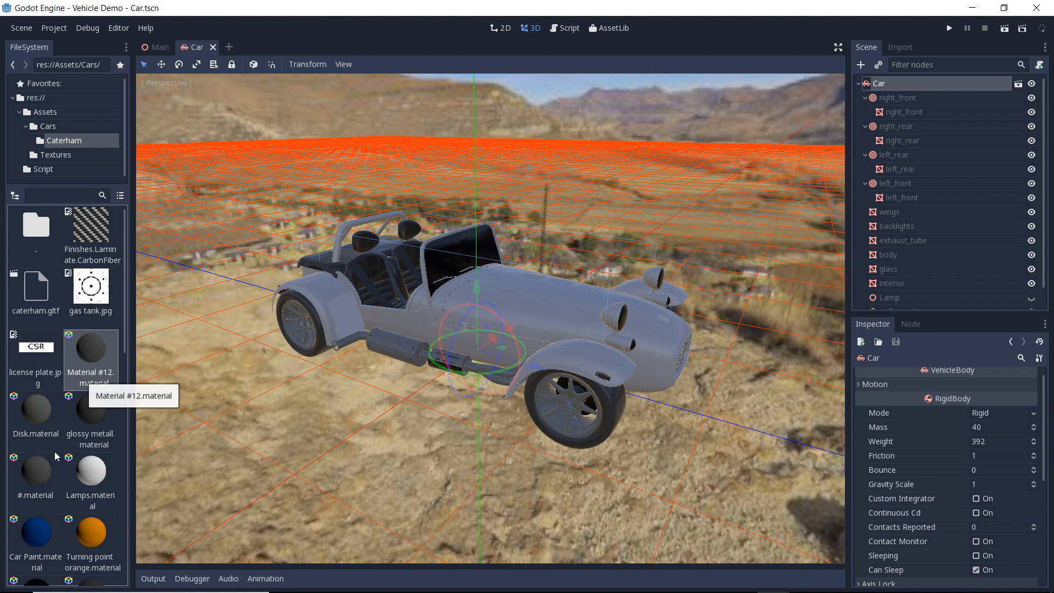
{"action": "double_click", "coordinate": [96, 341]}
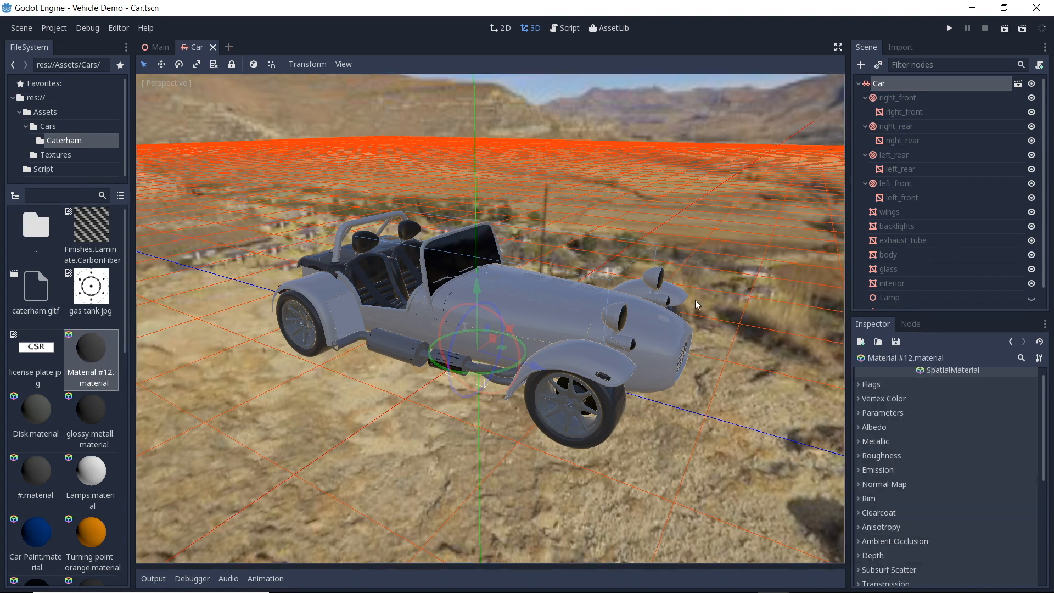
Try a red albedo color (ed1b1b) on the tire material, then undo it.
{"action": "left_click", "coordinate": [869, 428]}
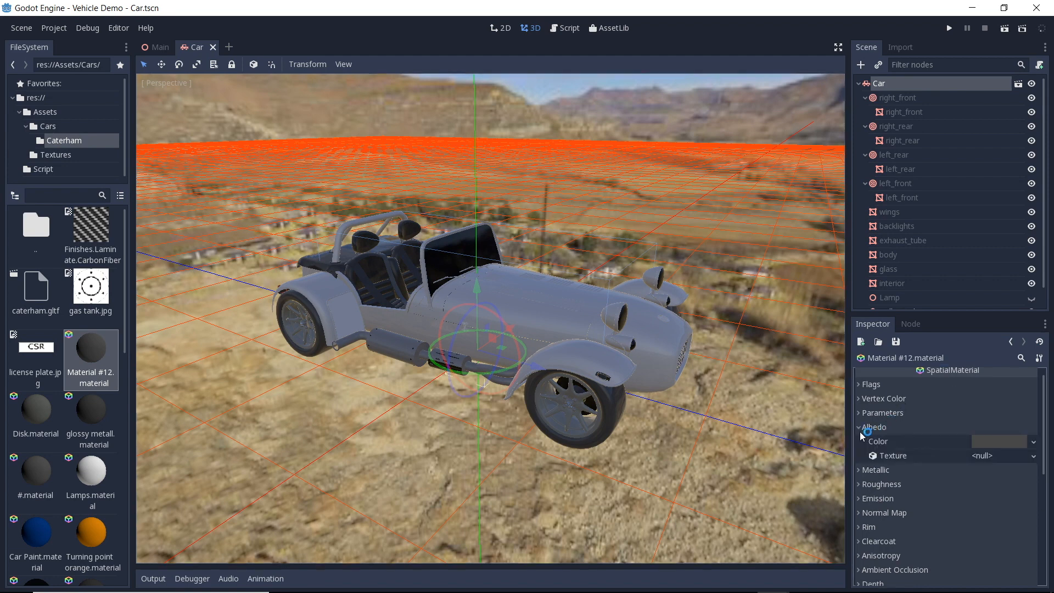
{"action": "left_click", "coordinate": [993, 441]}
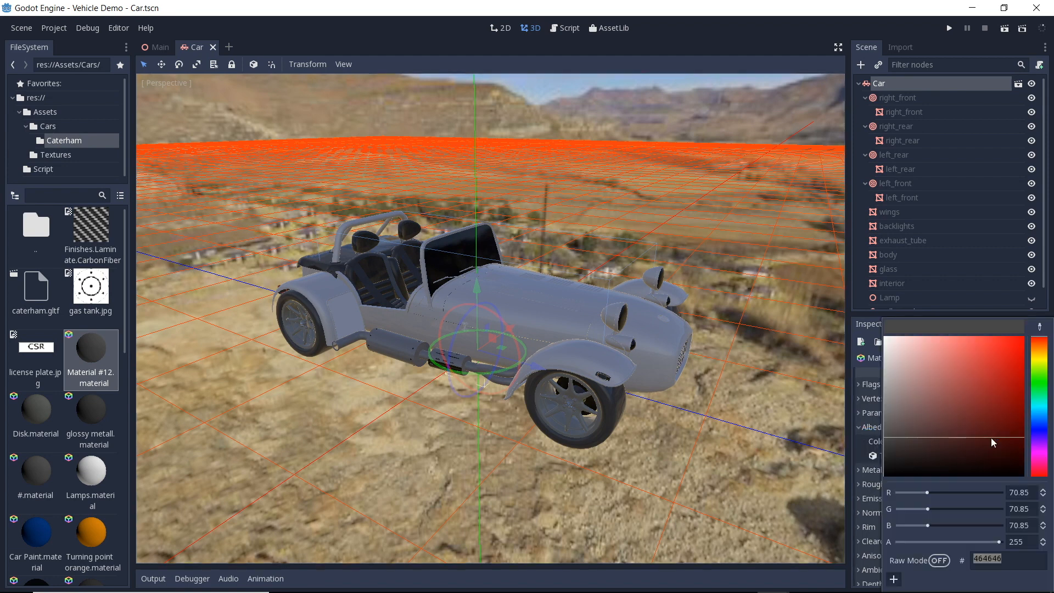
{"action": "left_click_drag", "start_coordinate": [990, 436], "coordinate": [1010, 350]}
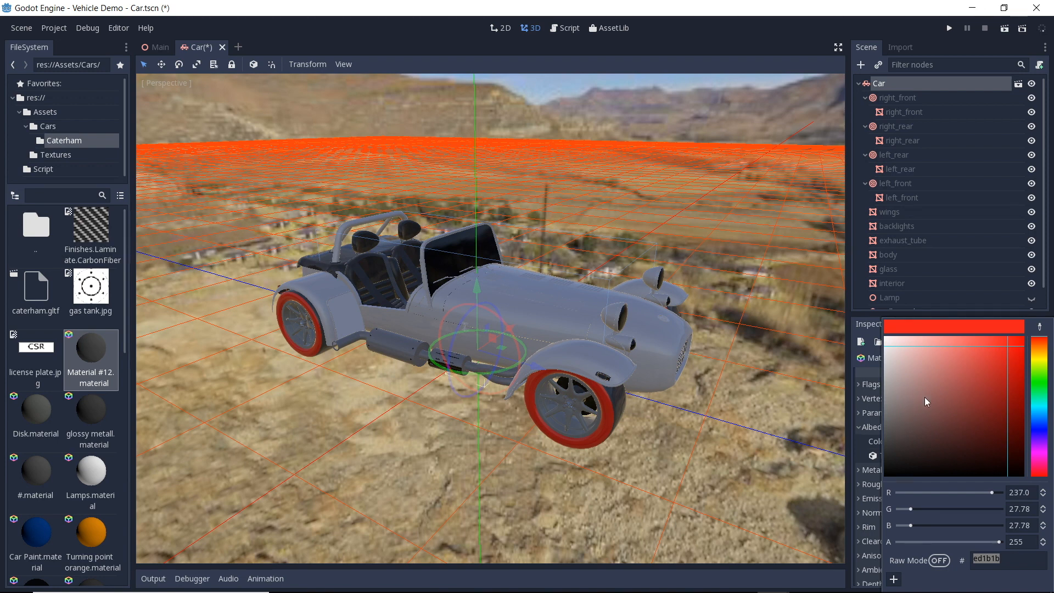
{"action": "left_click", "coordinate": [857, 303]}
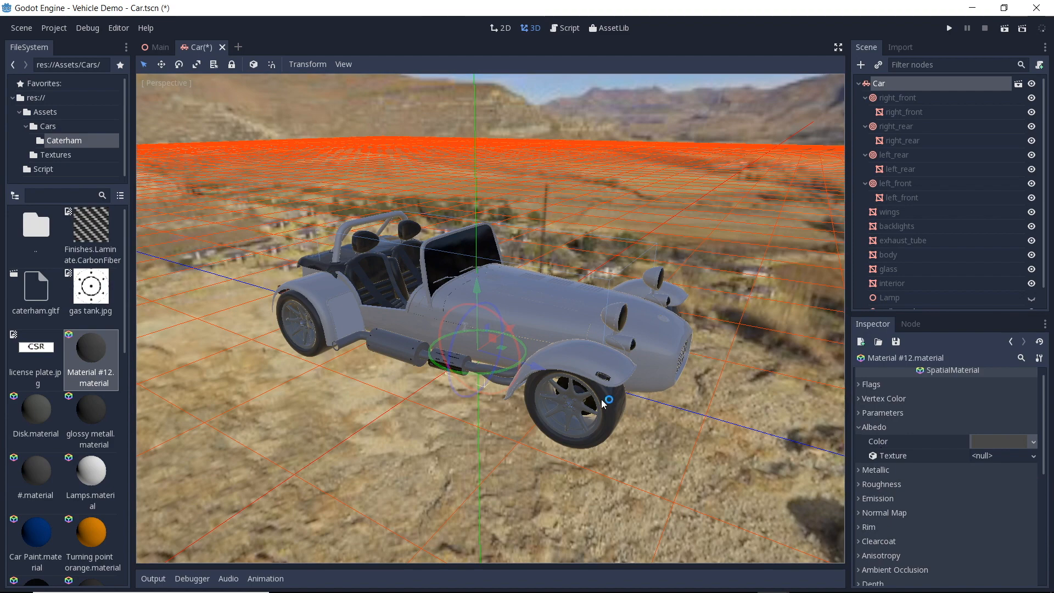
Set the roughness of the tire material Material #12 to 0.8 and save the material.
{"action": "middle_click_drag", "start_coordinate": [602, 404], "coordinate": [587, 366]}
{"action": "scroll", "coordinate": [598, 377], "scroll_direction": "up", "scroll_amount": 10}
{"action": "scroll", "coordinate": [598, 377], "scroll_direction": "down", "scroll_amount": 6}
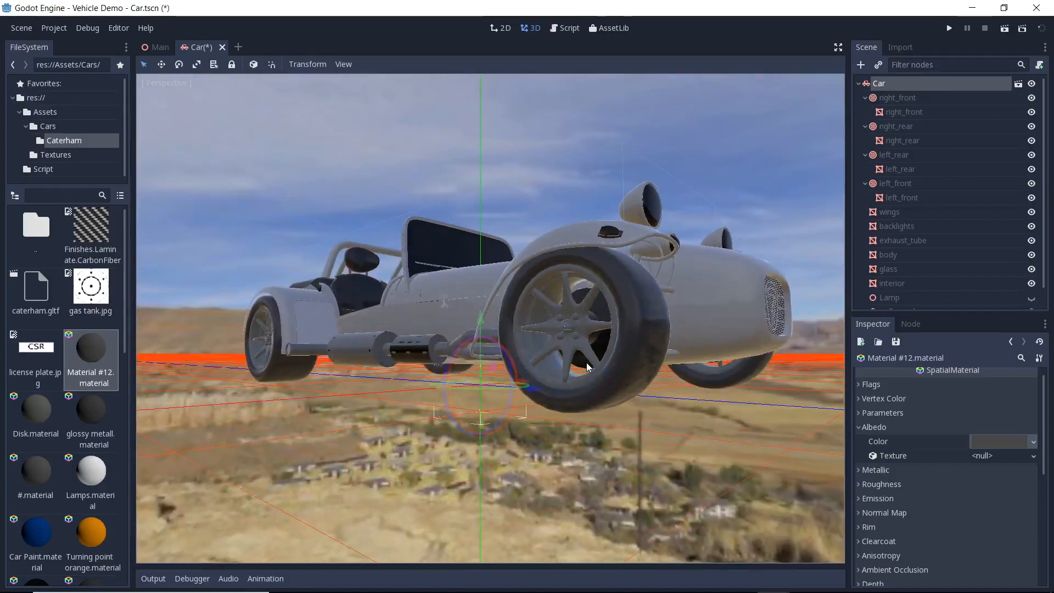
{"action": "left_click", "coordinate": [864, 487]}
{"action": "left_click", "coordinate": [986, 499]}
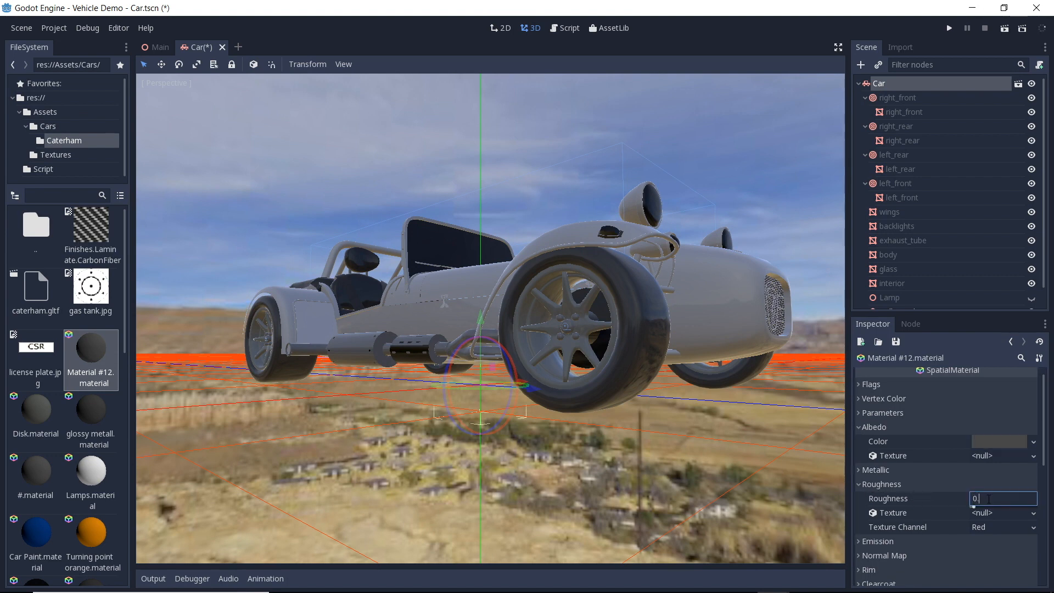
{"action": "key", "text": "Return"}
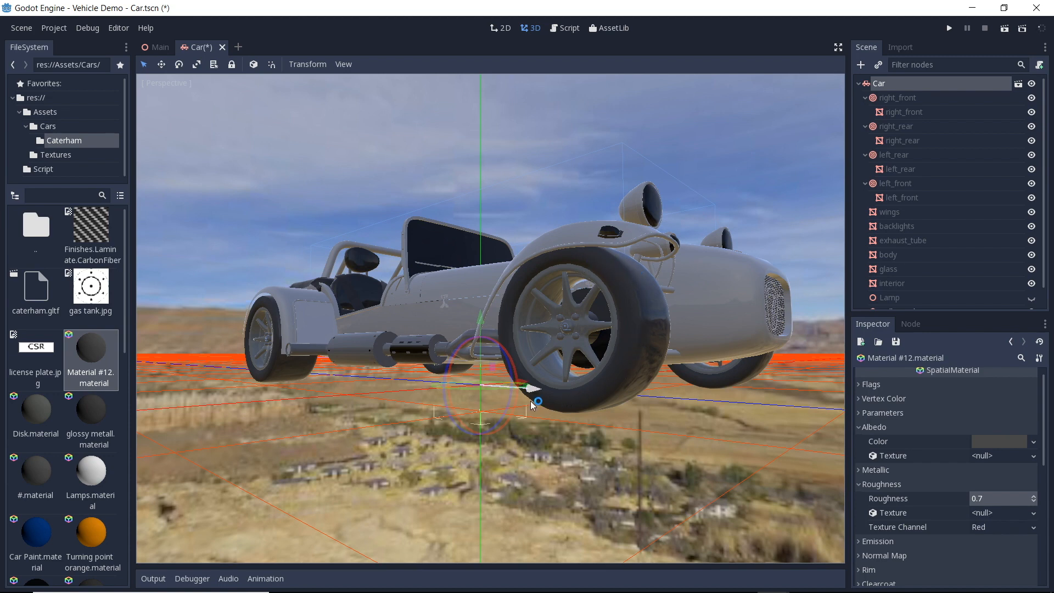
{"action": "left_click", "coordinate": [897, 342]}
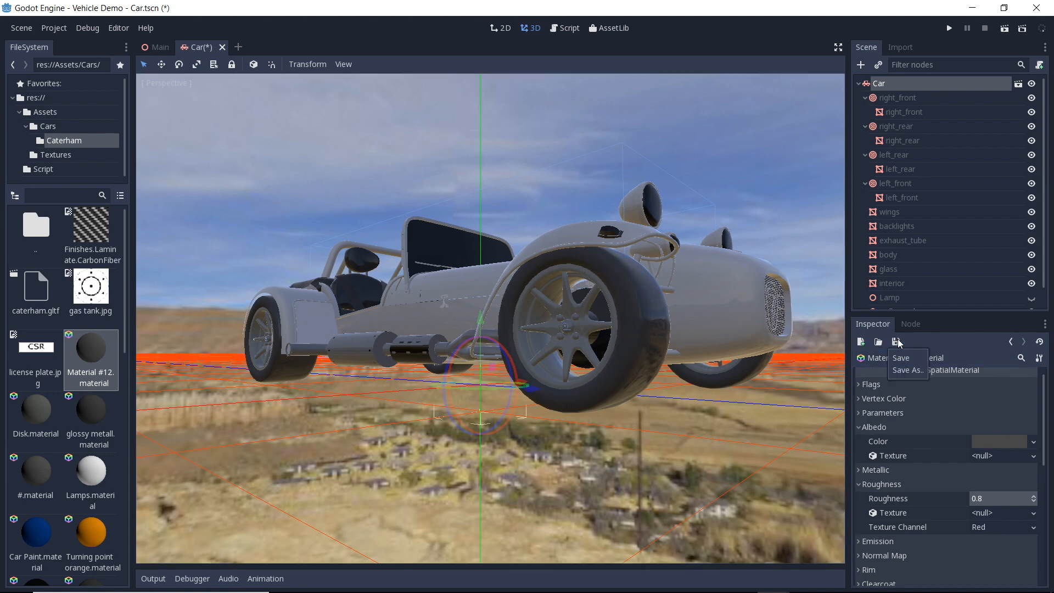
{"action": "left_click", "coordinate": [904, 358]}
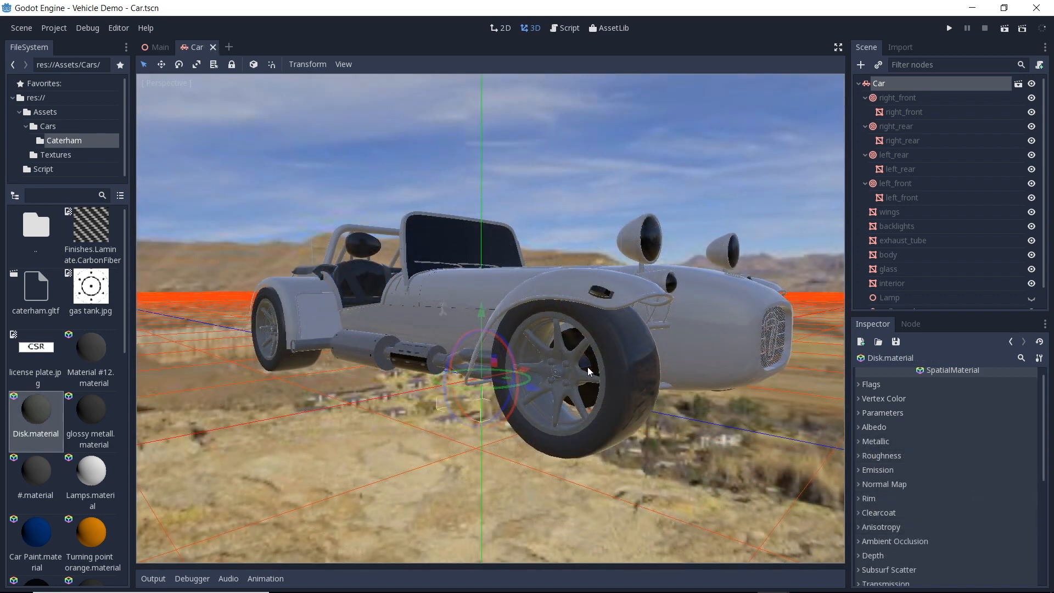
Try a green albedo color (88b764) on the wheel rims' Disk.material, then undo it.
{"action": "left_click", "coordinate": [859, 427]}
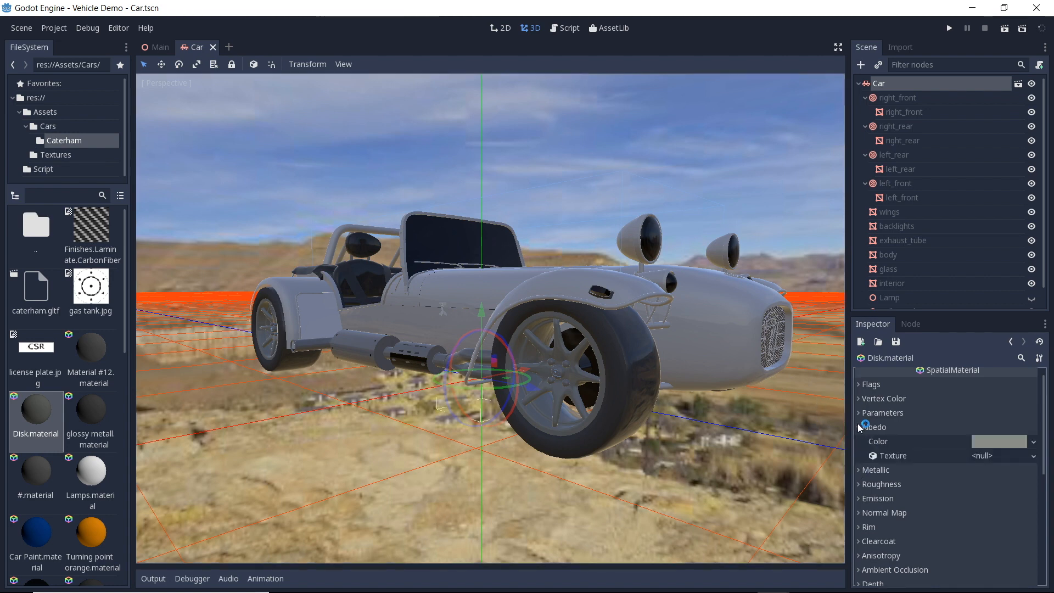
{"action": "left_click", "coordinate": [993, 441]}
{"action": "left_click_drag", "start_coordinate": [993, 441], "coordinate": [947, 376]}
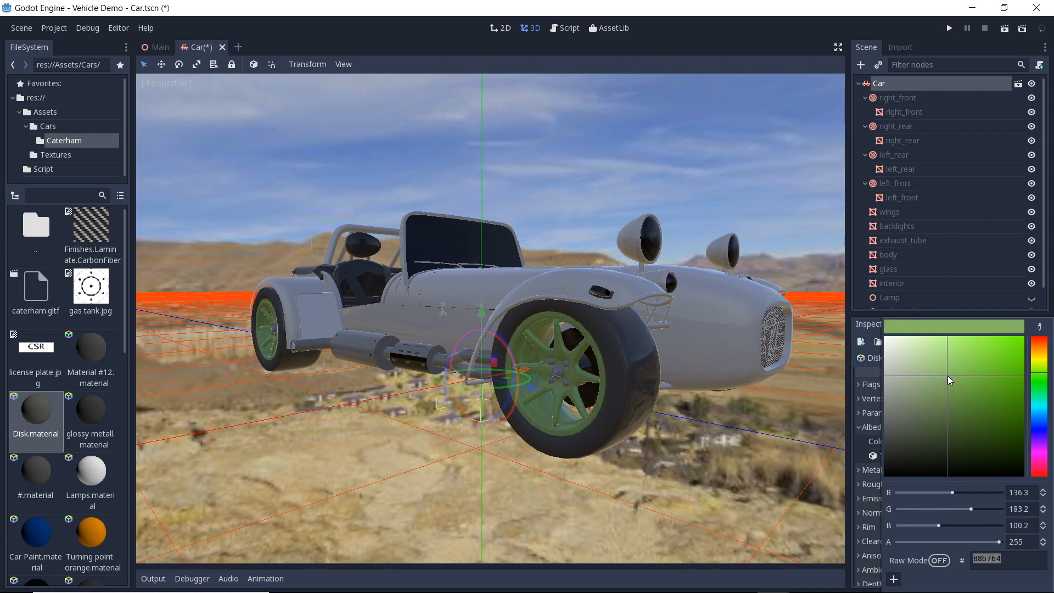
{"action": "key", "text": "ctrl+z"}
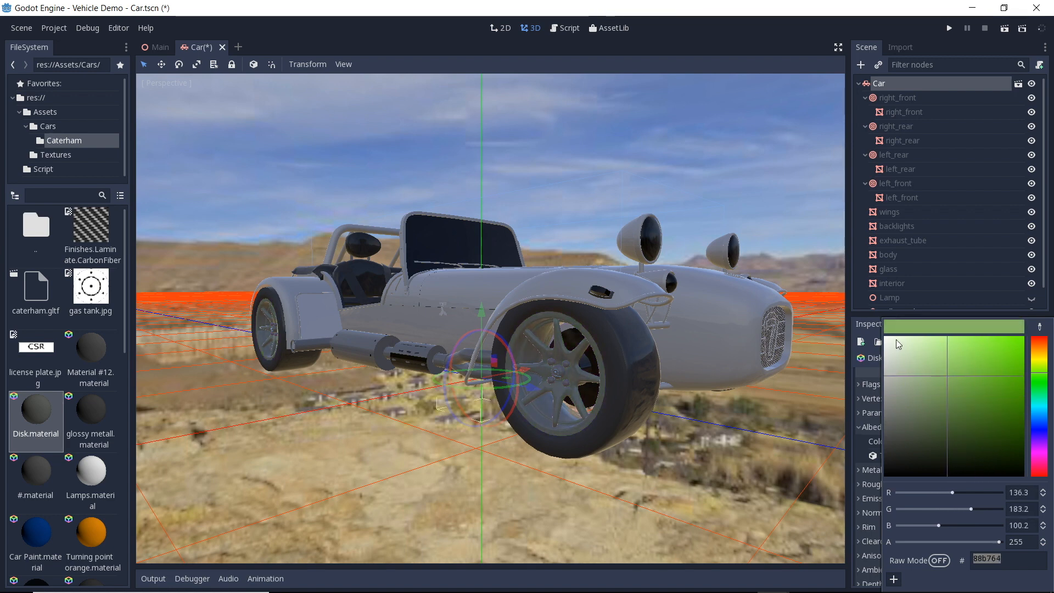
{"action": "left_click", "coordinate": [862, 324]}
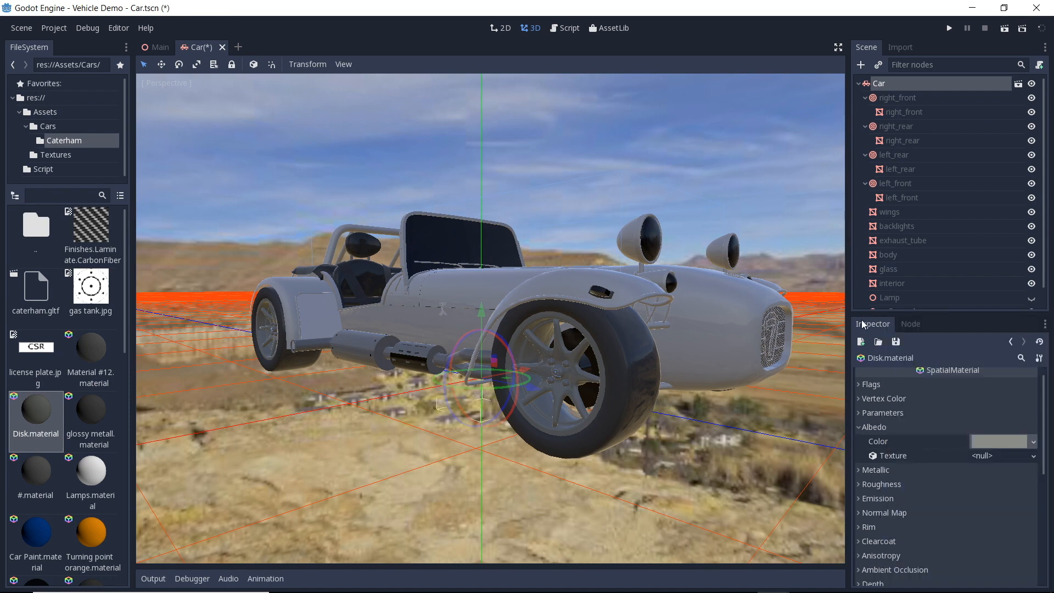
Set the Metallic value of the wheel rims' Disk.material to 0.7.
{"action": "middle_click_drag", "start_coordinate": [524, 375], "coordinate": [598, 391]}
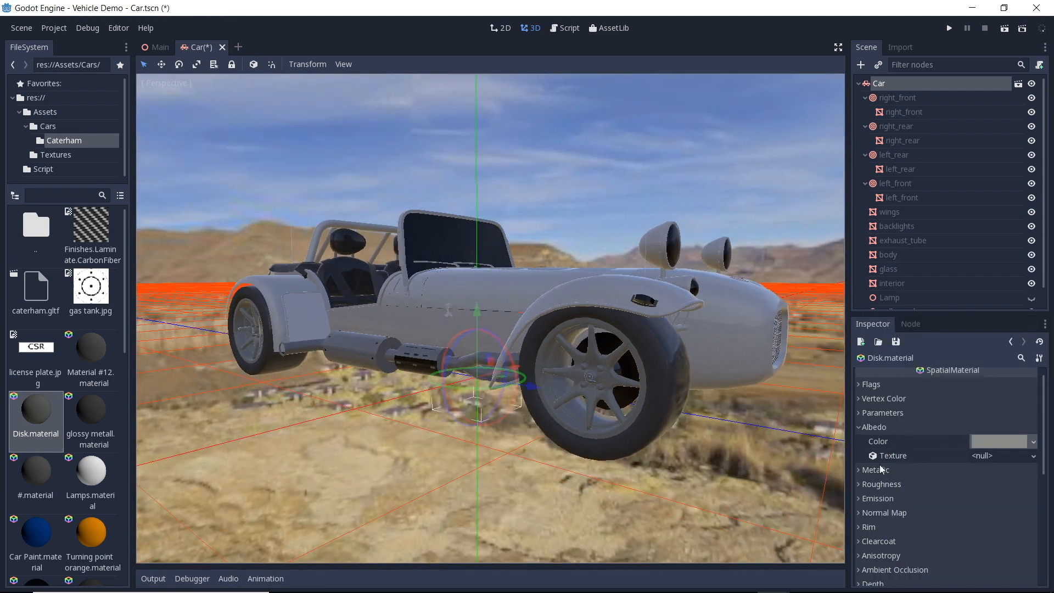
{"action": "left_click", "coordinate": [859, 471]}
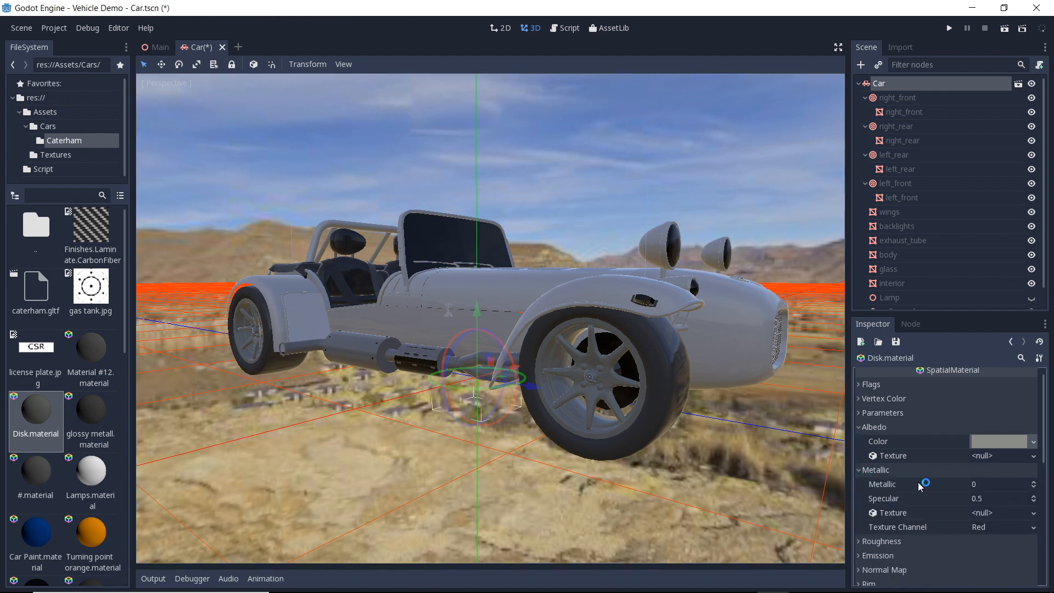
{"action": "left_click", "coordinate": [988, 481]}
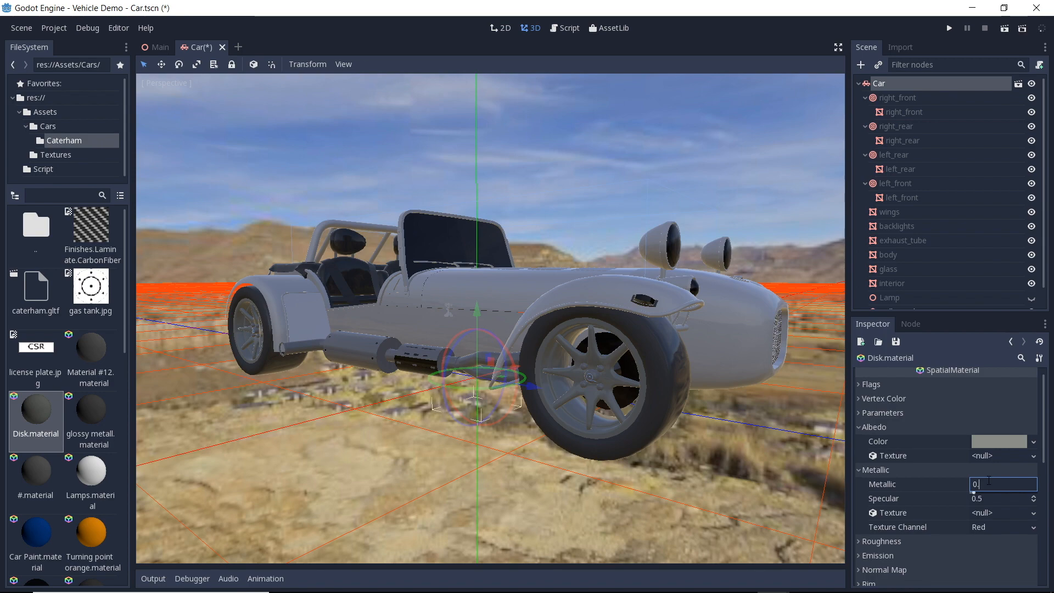
{"action": "type", "text": "0.7"}
{"action": "key", "text": "Return"}
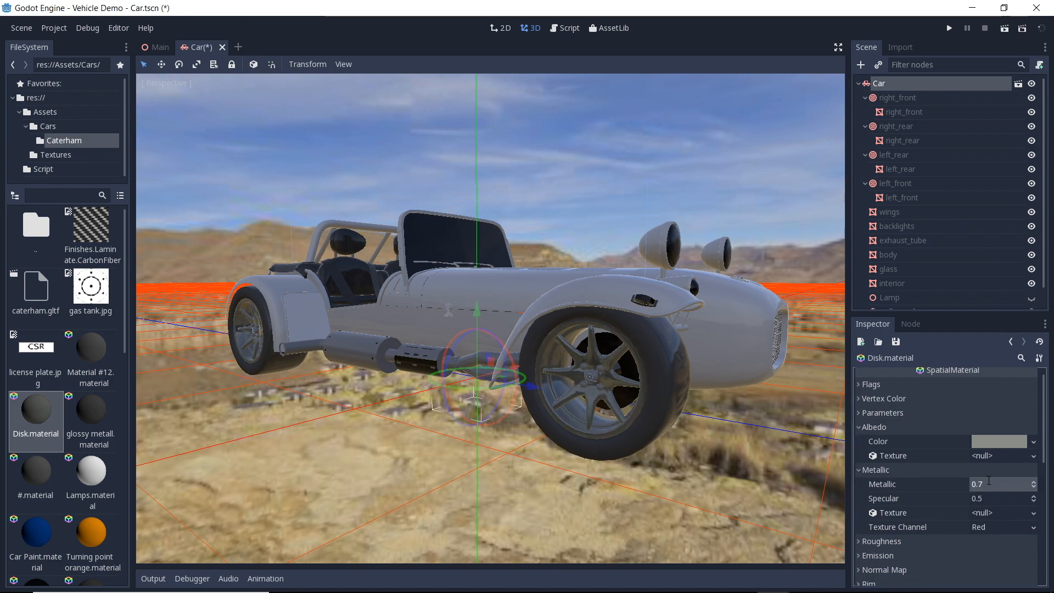
Set the cull mode of glossy metall.material to Disabled and check the exhaust pipe.
{"action": "middle_click_drag", "start_coordinate": [667, 393], "coordinate": [693, 415]}
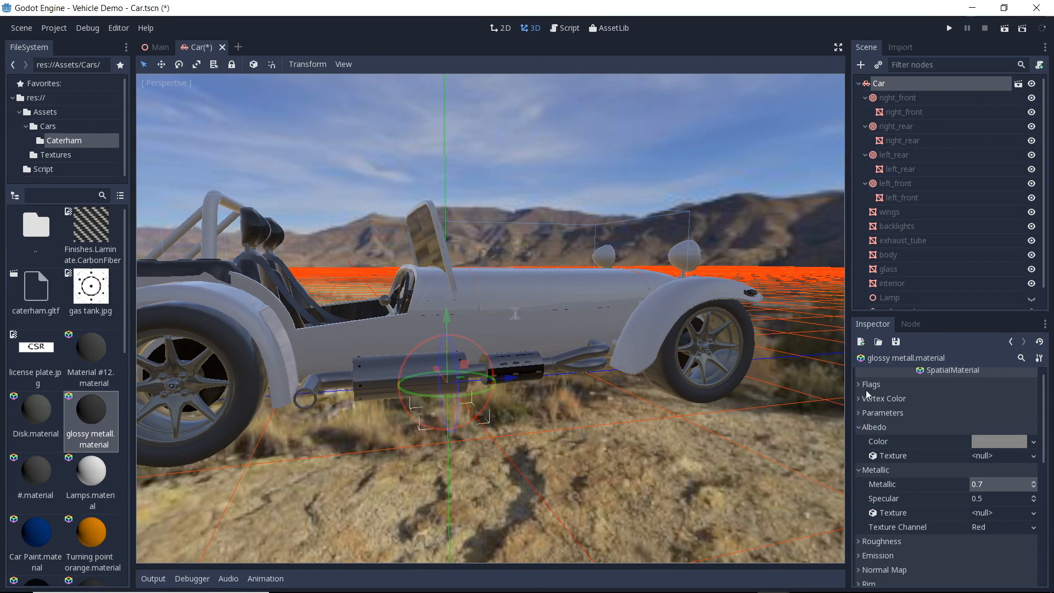
{"action": "left_click", "coordinate": [860, 414]}
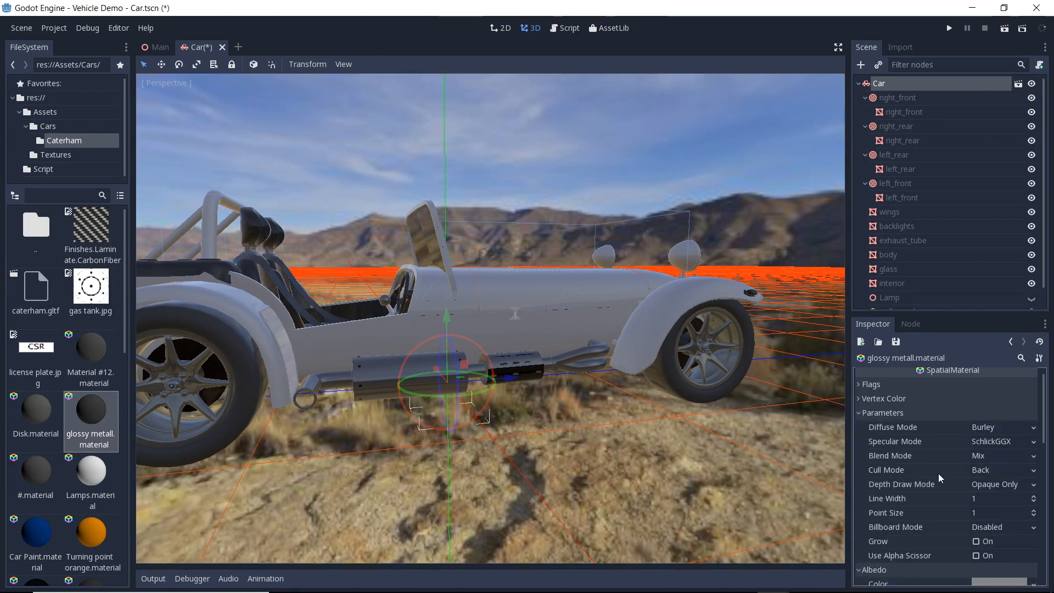
{"action": "left_click", "coordinate": [988, 471]}
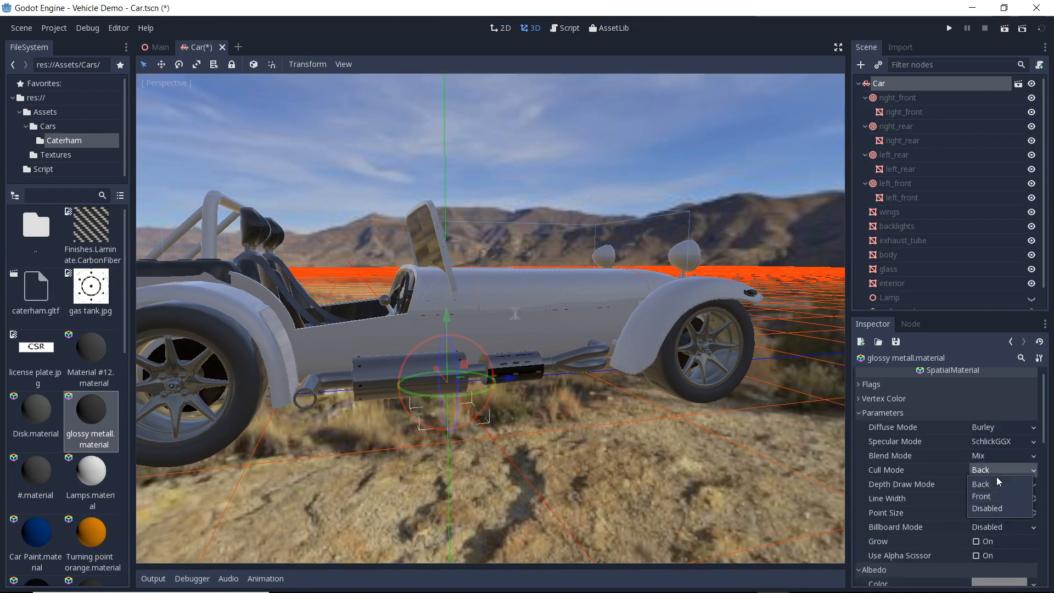
{"action": "left_click", "coordinate": [996, 509]}
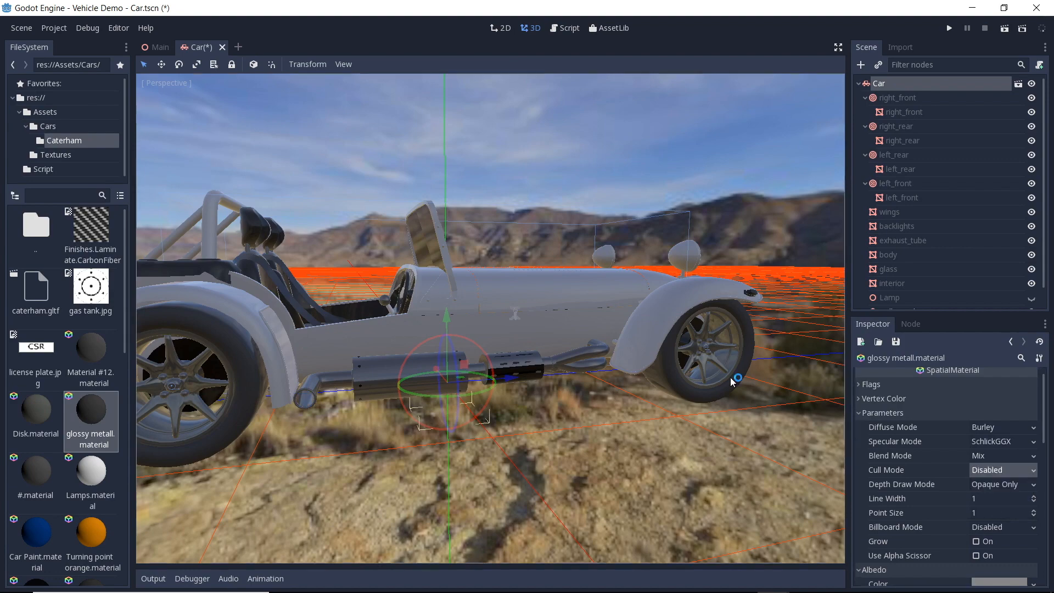
{"action": "mouse_move", "coordinate": [432, 382]}
{"action": "middle_mouse_down"}
{"action": "mouse_move", "coordinate": [388, 361]}
{"action": "mouse_move", "coordinate": [461, 343]}
{"action": "mouse_move", "coordinate": [413, 358]}
{"action": "mouse_move", "coordinate": [427, 377]}
{"action": "middle_mouse_up"}
{"action": "middle_click_drag", "start_coordinate": [430, 366], "coordinate": [404, 360]}
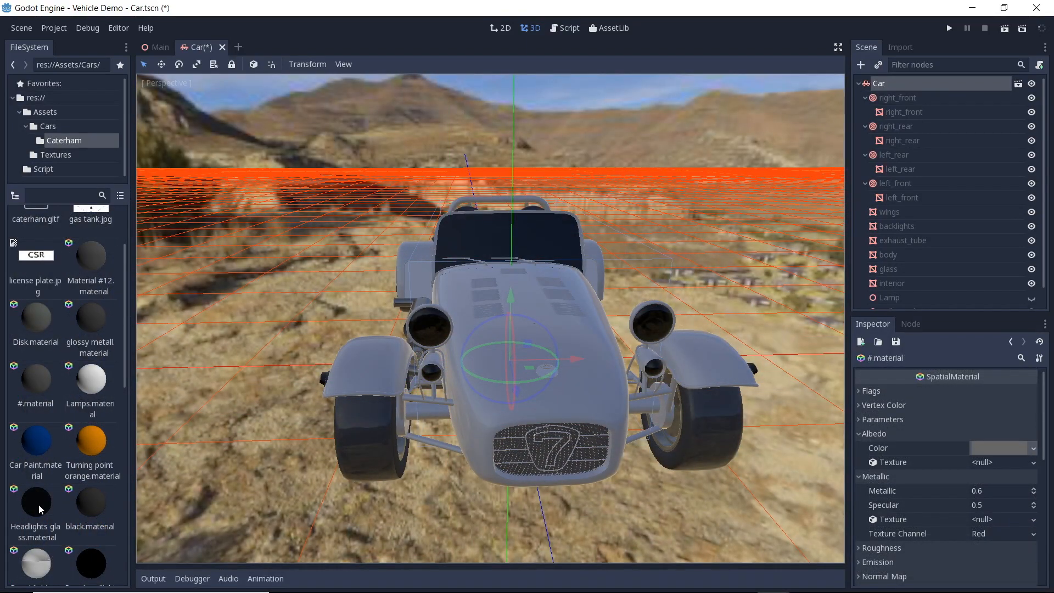
Make Headlights glass.material see-through by enabling its Transparent flag and lowering the albedo alpha to about 149.
{"action": "left_click", "coordinate": [38, 505]}
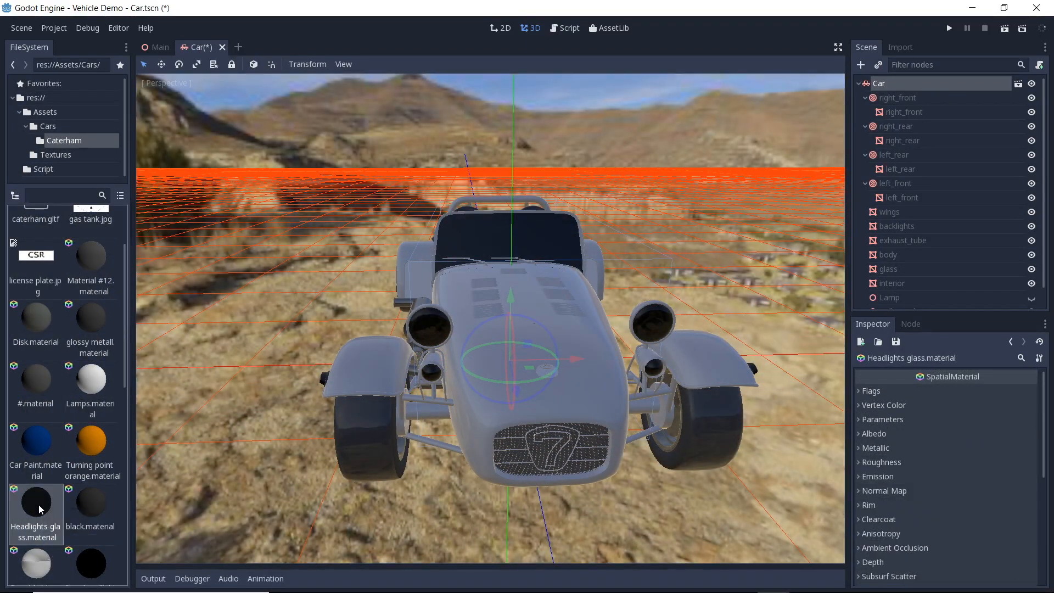
{"action": "left_click", "coordinate": [860, 393]}
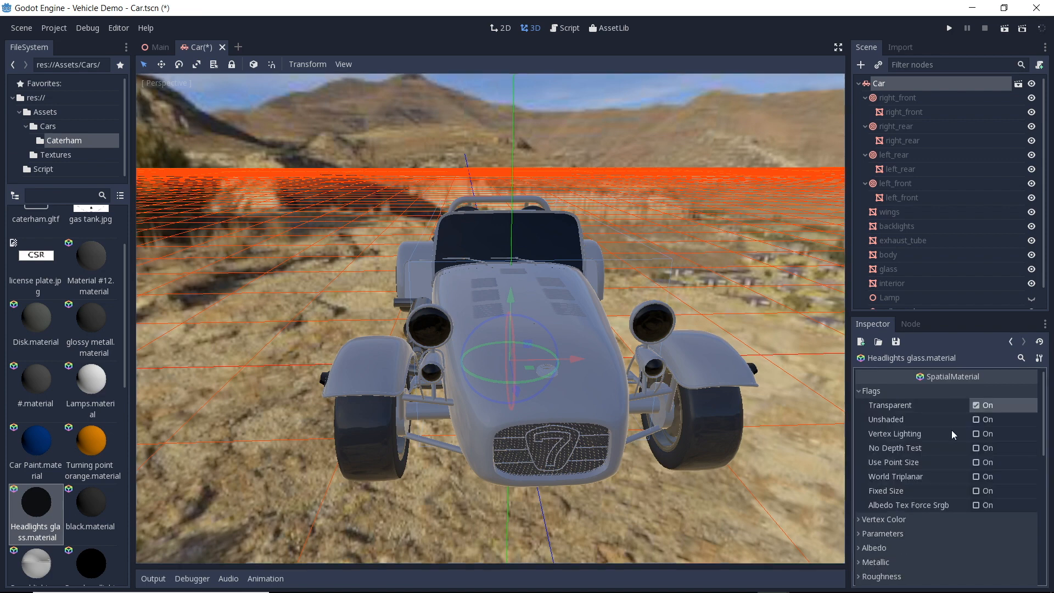
{"action": "scroll", "coordinate": [905, 484], "scroll_direction": "down", "scroll_amount": 1}
{"action": "left_click", "coordinate": [864, 536]}
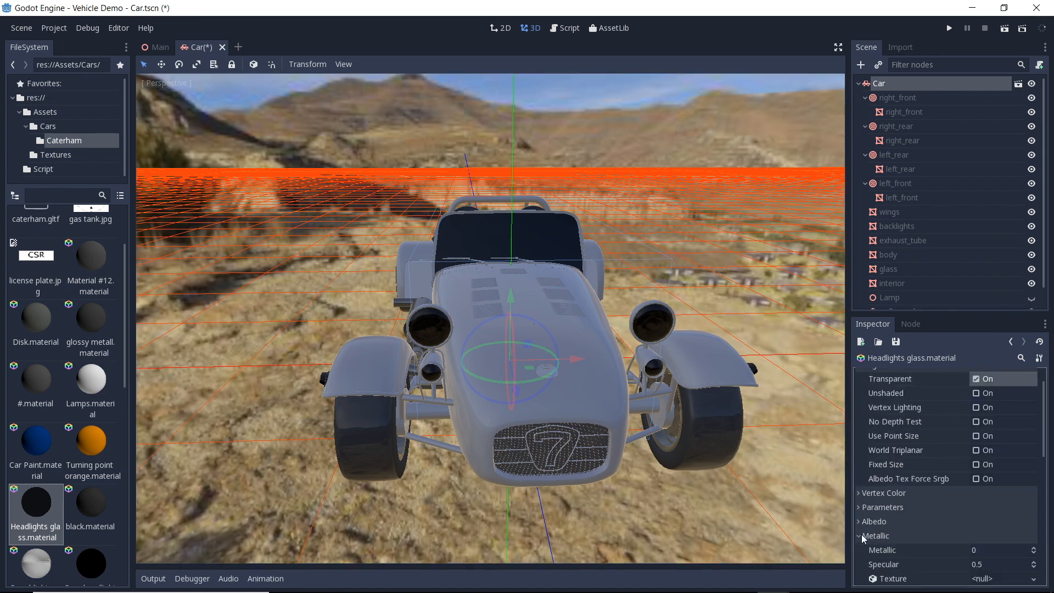
{"action": "left_click", "coordinate": [872, 521]}
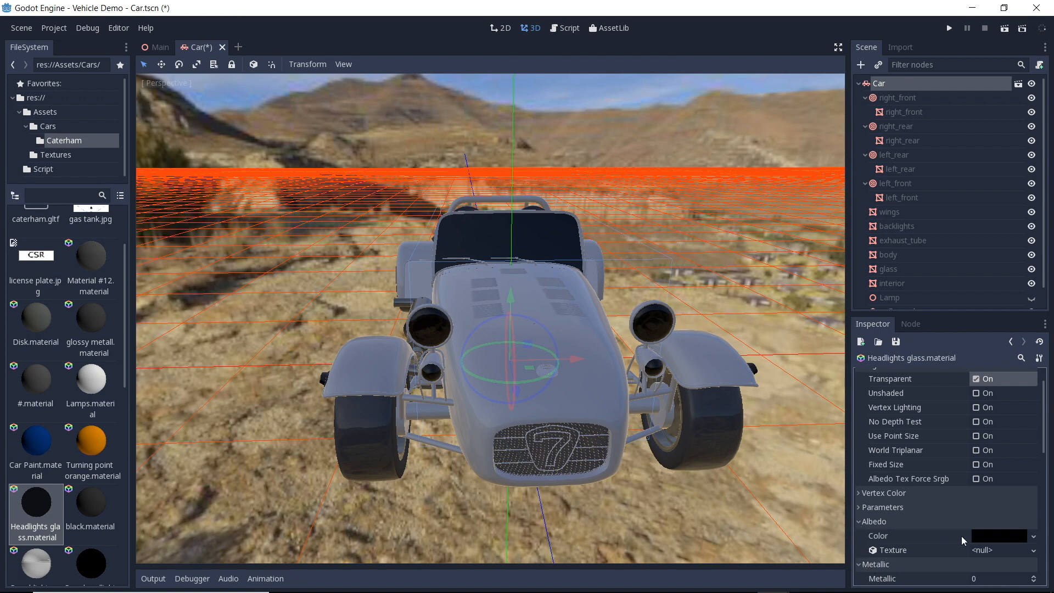
{"action": "left_click", "coordinate": [984, 536]}
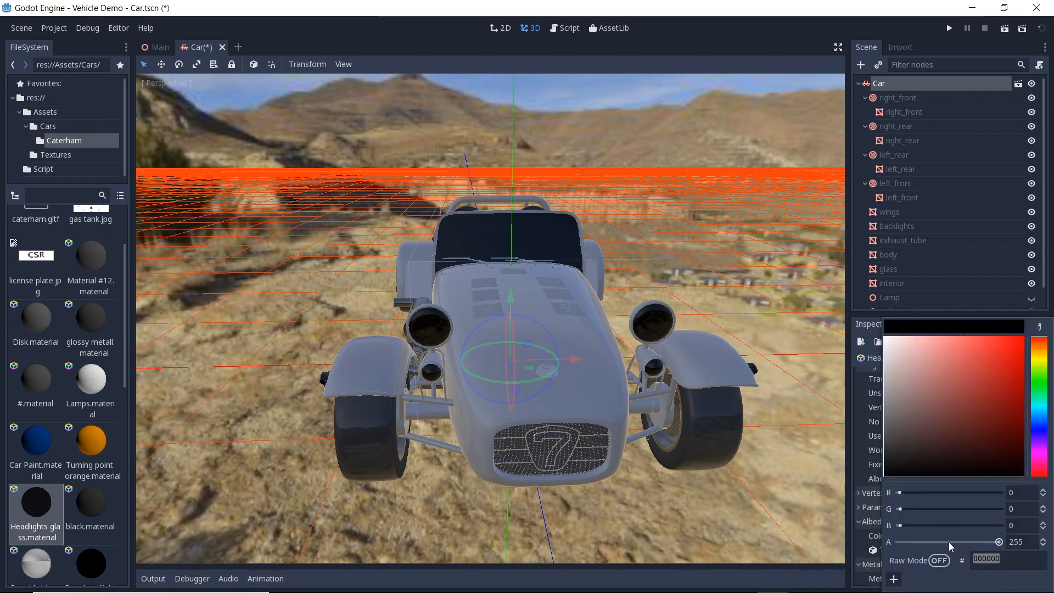
{"action": "left_click_drag", "start_coordinate": [999, 543], "coordinate": [960, 555]}
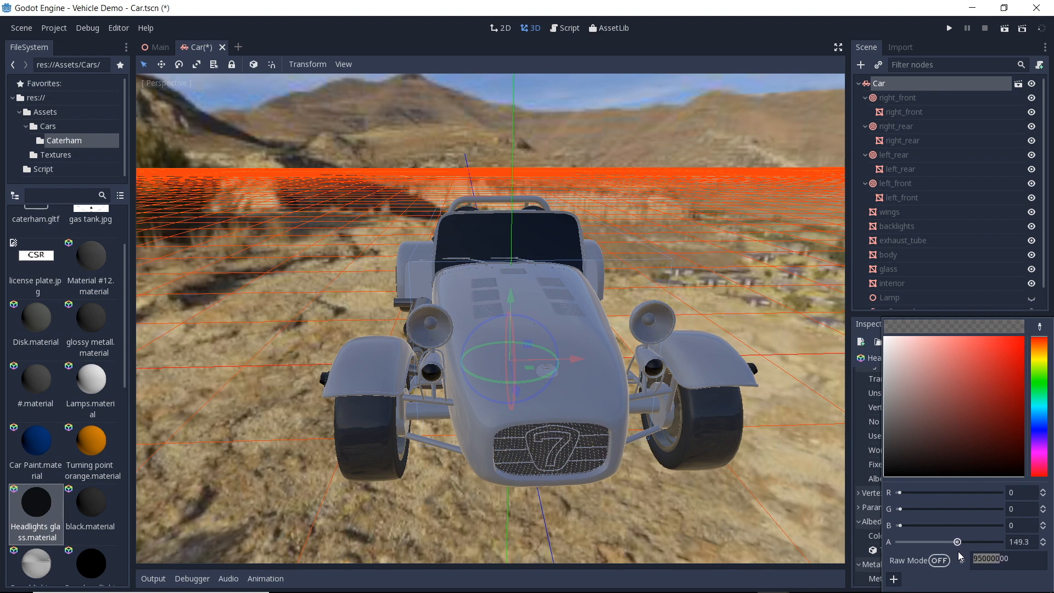
{"action": "left_click", "coordinate": [86, 380]}
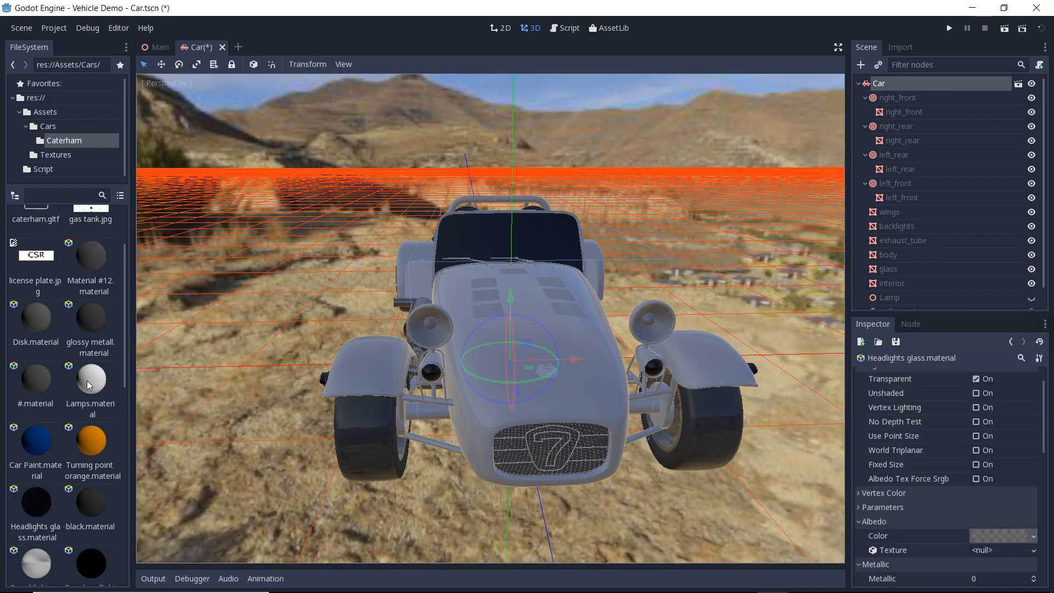
Set the Metallic value of Lamps.material to 0.7.
{"action": "left_click", "coordinate": [87, 380]}
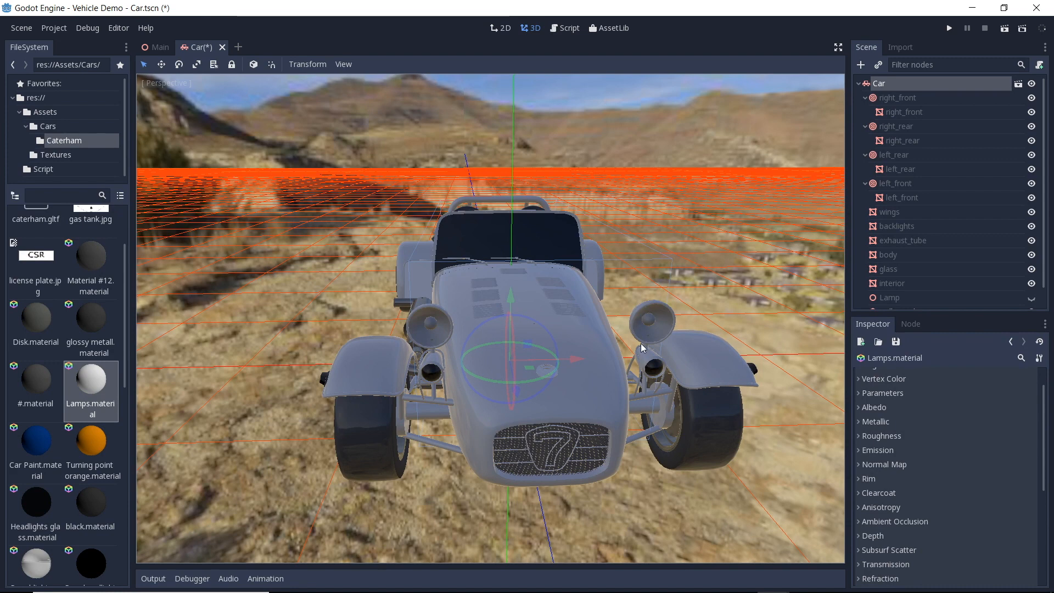
{"action": "left_click", "coordinate": [866, 406]}
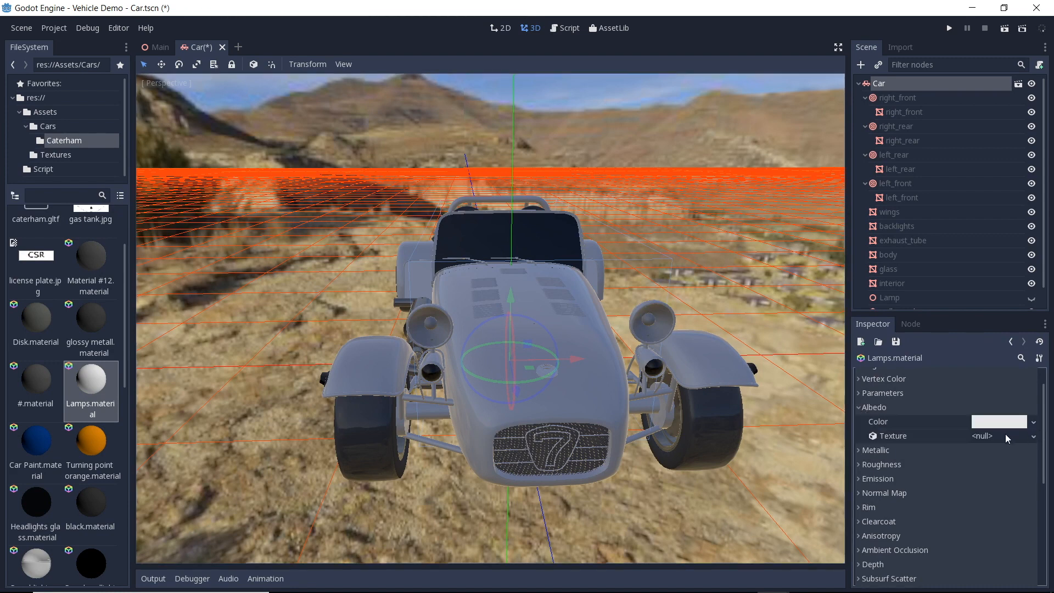
{"action": "left_click", "coordinate": [860, 450]}
{"action": "left_click", "coordinate": [973, 465]}
{"action": "type", "text": "0.7"}
{"action": "key", "text": "Return"}
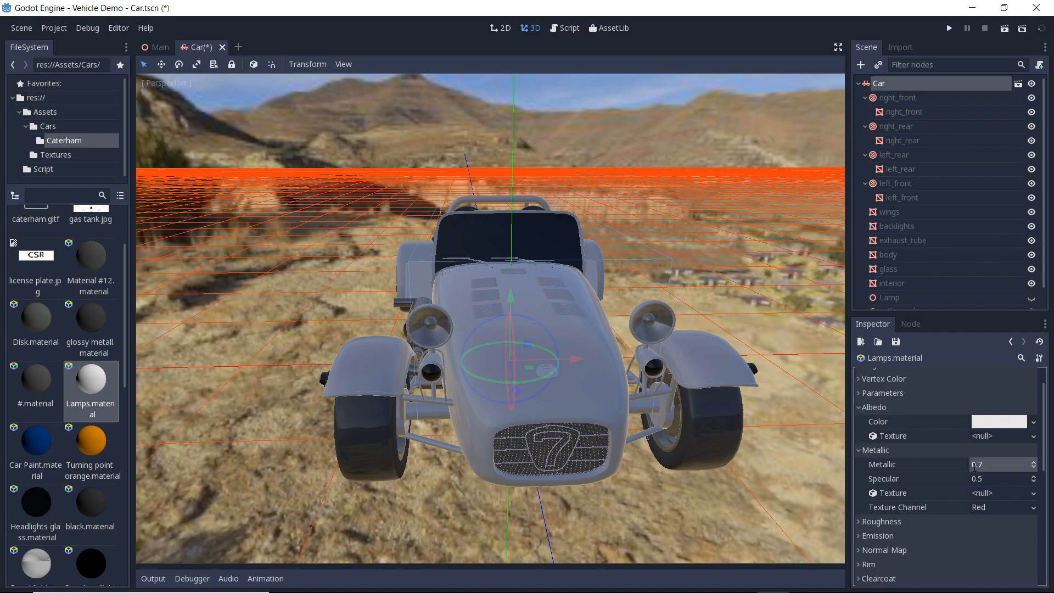
Change the albedo color of Car Paint.material to the blue 2132bf.
{"action": "middle_click_drag", "start_coordinate": [695, 357], "coordinate": [658, 356]}
{"action": "left_click", "coordinate": [501, 400]}
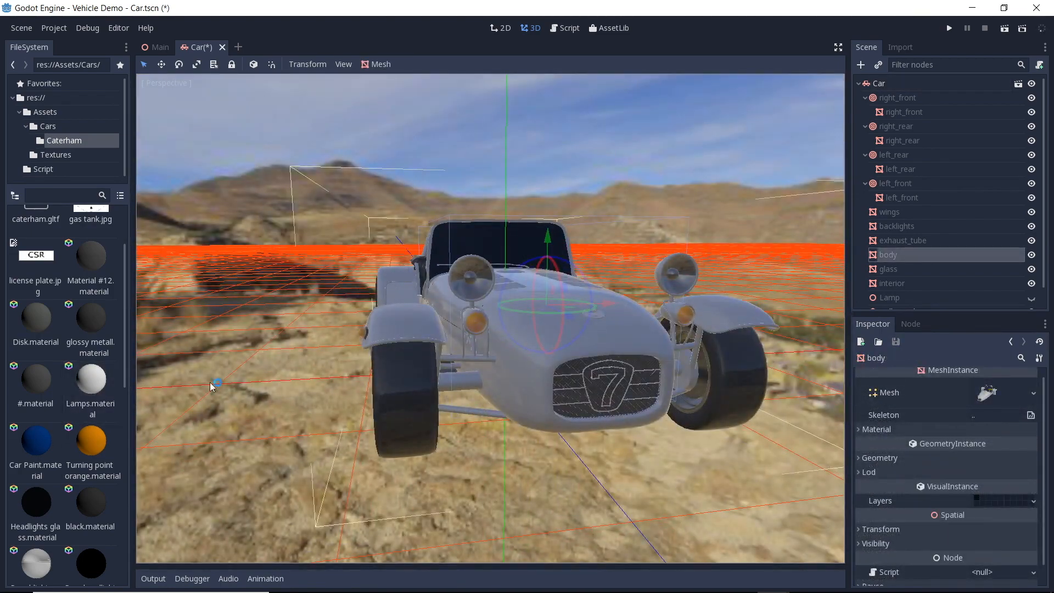
{"action": "left_click", "coordinate": [44, 449]}
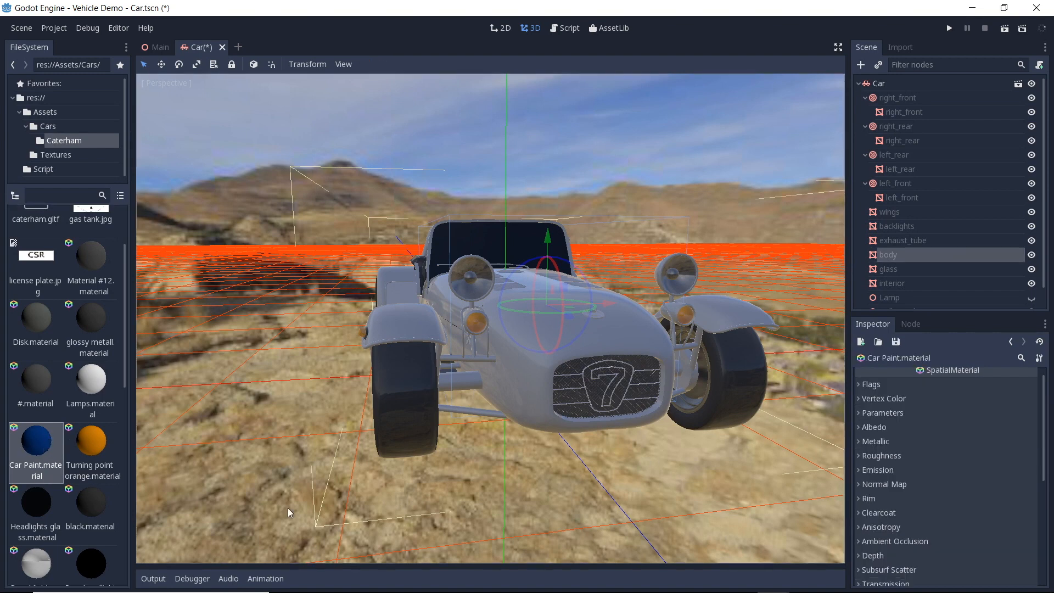
{"action": "left_click", "coordinate": [858, 427]}
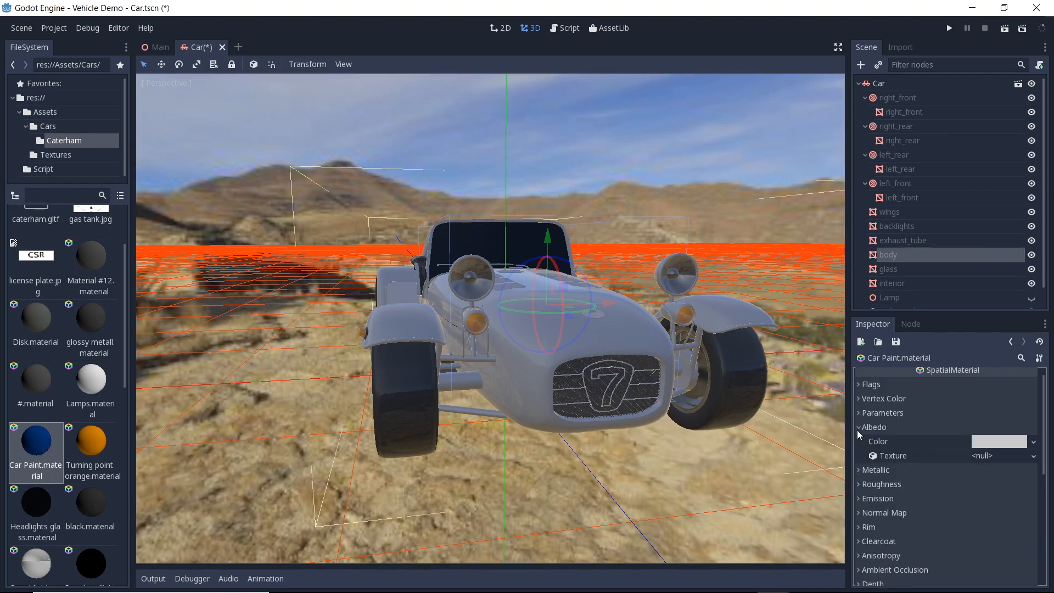
{"action": "left_click", "coordinate": [987, 445]}
{"action": "left_click", "coordinate": [1039, 427]}
{"action": "mouse_move", "coordinate": [1019, 373]}
{"action": "left_mouse_down"}
{"action": "mouse_move", "coordinate": [1009, 346]}
{"action": "mouse_move", "coordinate": [980, 344]}
{"action": "mouse_move", "coordinate": [982, 378]}
{"action": "mouse_move", "coordinate": [1005, 373]}
{"action": "left_mouse_up"}
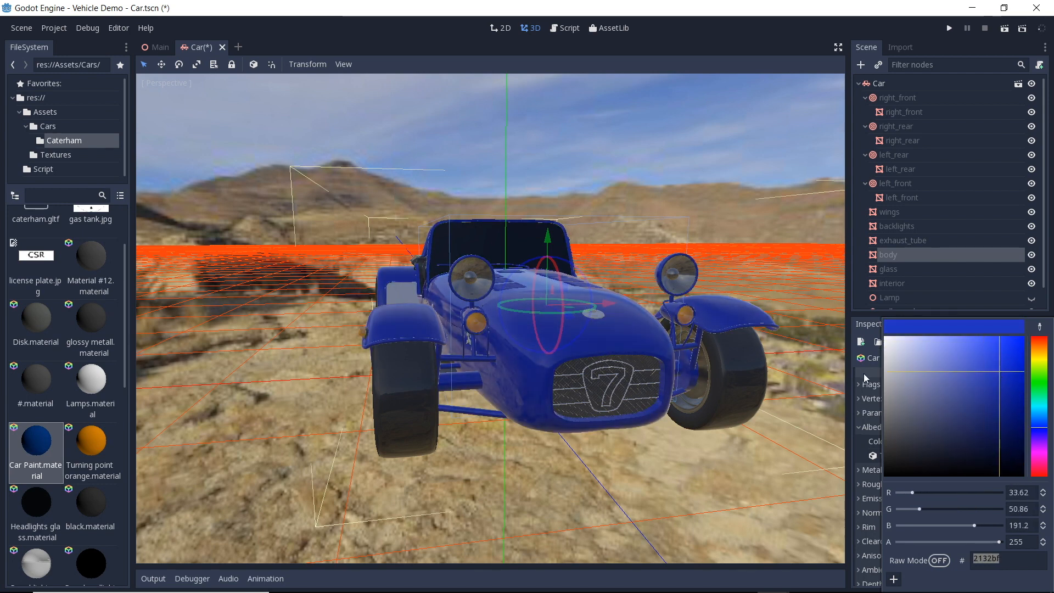
{"action": "left_click", "coordinate": [756, 434]}
Change the Metallic value of Car Paint.material and check the blue bodywork.
{"action": "middle_click_drag", "start_coordinate": [755, 435], "coordinate": [814, 449]}
{"action": "left_click", "coordinate": [876, 470]}
{"action": "left_click", "coordinate": [1005, 483]}
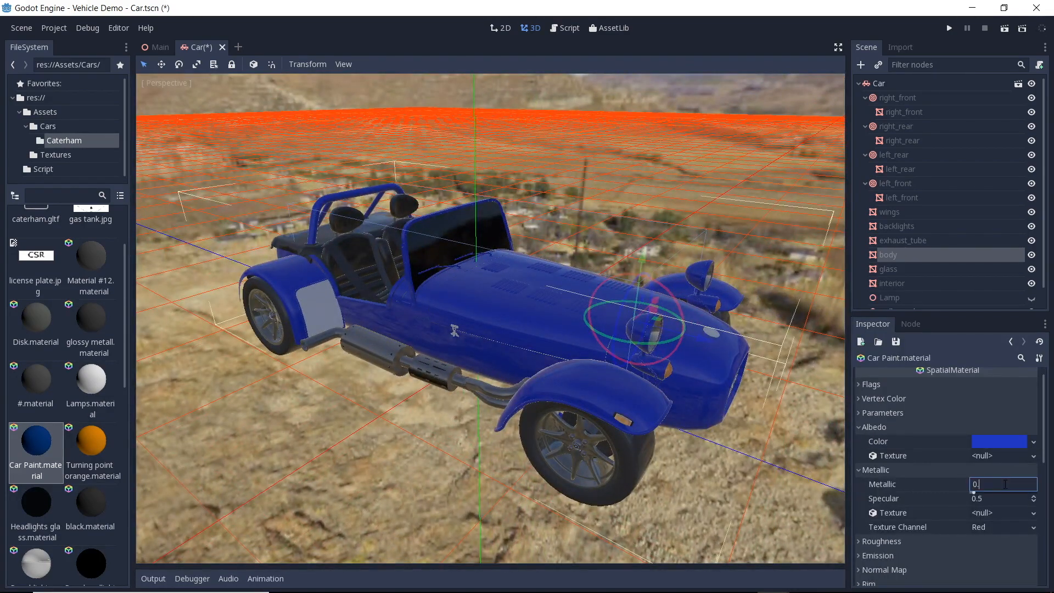
{"action": "key", "text": "Return"}
{"action": "middle_click_drag", "start_coordinate": [604, 340], "coordinate": [635, 339]}
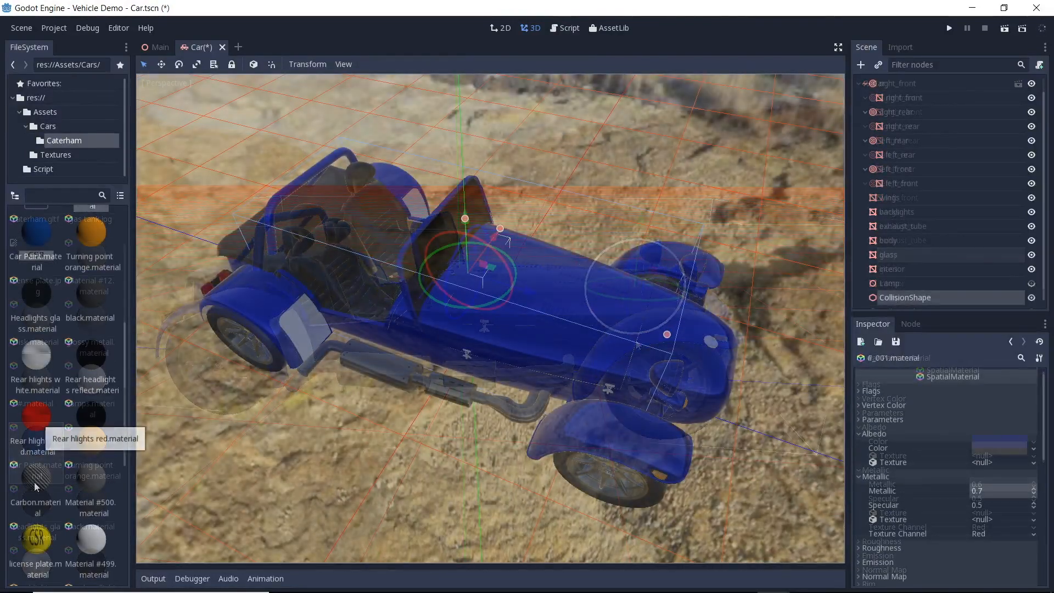
Load the Finishes.Laminate.CarbonFiber image from res://Assets/Cars/Caterham as the albedo texture of Carbon.material.
{"action": "double_click", "coordinate": [28, 482]}
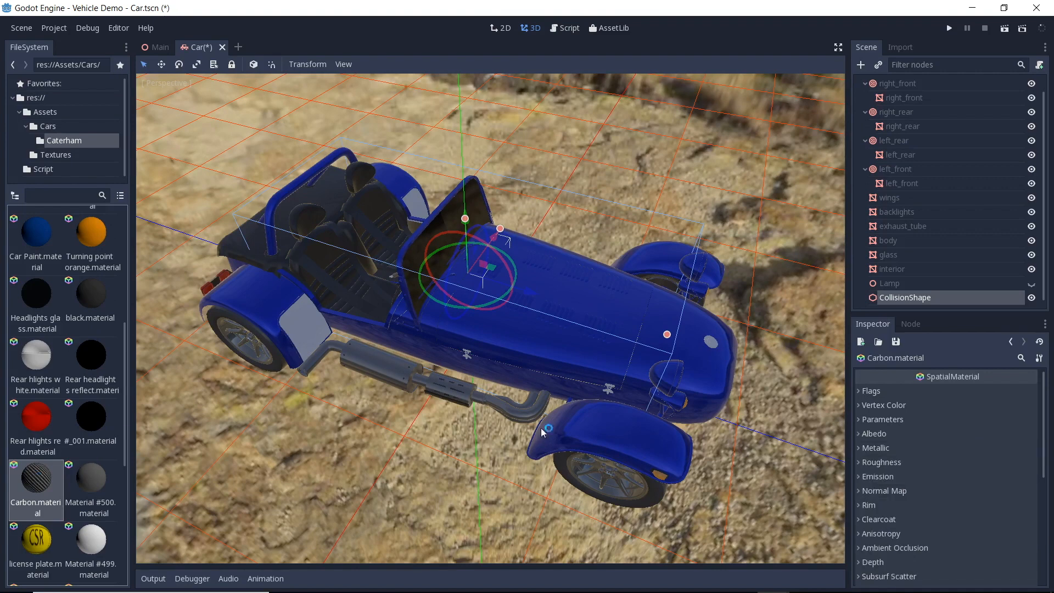
{"action": "left_click", "coordinate": [861, 433]}
{"action": "left_click", "coordinate": [1034, 466]}
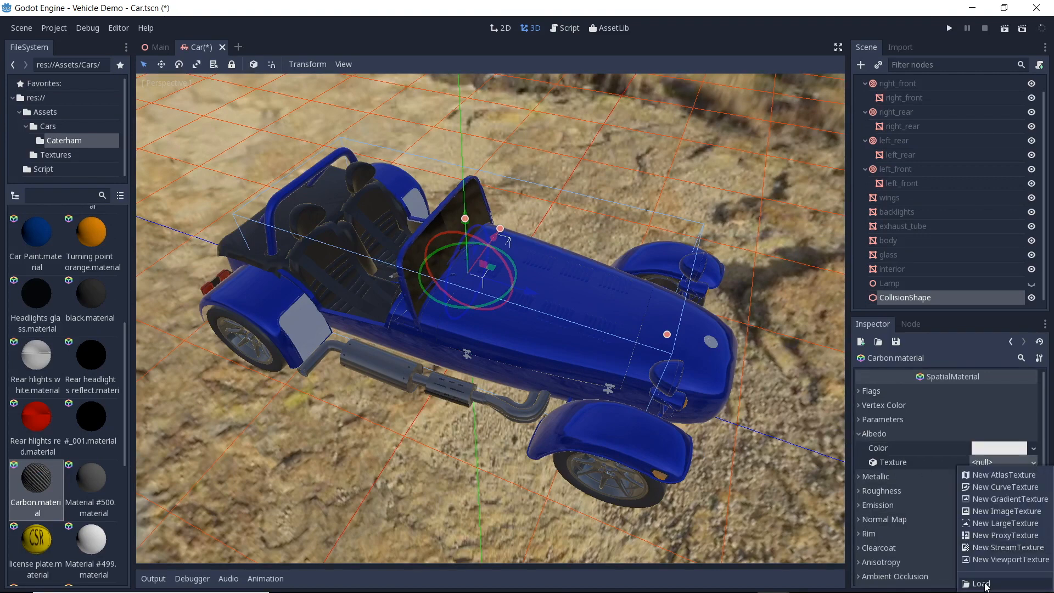
{"action": "left_click", "coordinate": [976, 584]}
{"action": "double_click", "coordinate": [306, 159]}
{"action": "double_click", "coordinate": [250, 156]}
{"action": "double_click", "coordinate": [245, 154]}
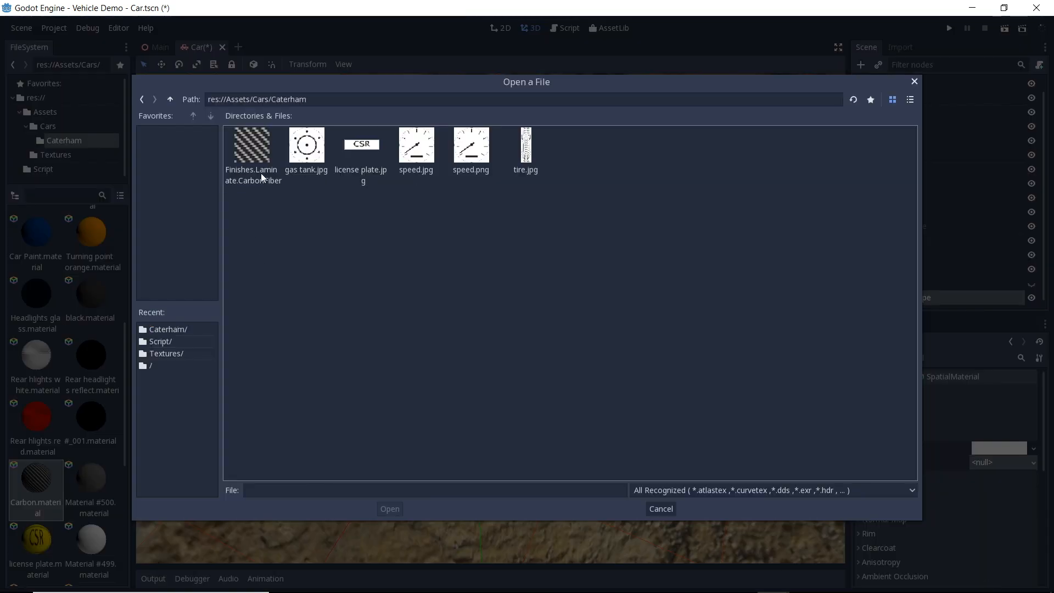
{"action": "double_click", "coordinate": [251, 146]}
{"action": "middle_click_drag", "start_coordinate": [535, 315], "coordinate": [325, 276]}
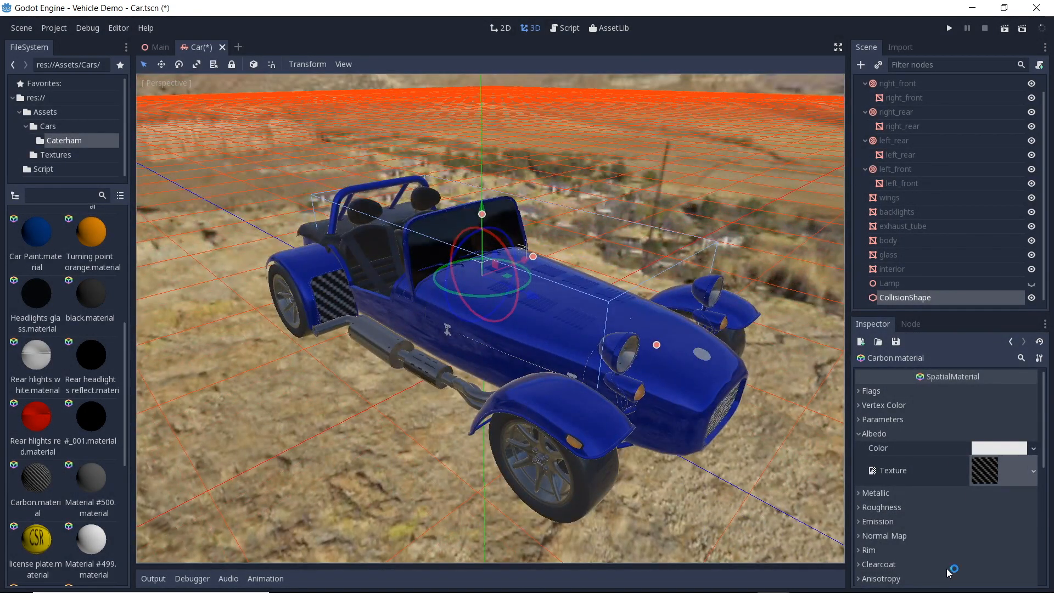
Set the Uv1 scale of Carbon.material to 2, 2, 2 and save the material.
{"action": "scroll", "coordinate": [949, 573], "scroll_direction": "down", "scroll_amount": 5}
{"action": "left_click", "coordinate": [865, 427]}
{"action": "left_click", "coordinate": [1031, 441]}
{"action": "type", "text": "2"}
{"action": "key", "text": "Tab"}
{"action": "type", "text": "2"}
{"action": "key", "text": "Tab"}
{"action": "type", "text": "2"}
{"action": "left_click", "coordinate": [896, 341]}
{"action": "left_click", "coordinate": [901, 358]}
Set the Metallic value of Carbon.material to 0.3 and save the material.
{"action": "scroll", "coordinate": [909, 464], "scroll_direction": "up", "scroll_amount": 8}
{"action": "left_click", "coordinate": [860, 466]}
{"action": "left_click", "coordinate": [990, 482]}
{"action": "type", "text": "0.3"}
{"action": "key", "text": "Return"}
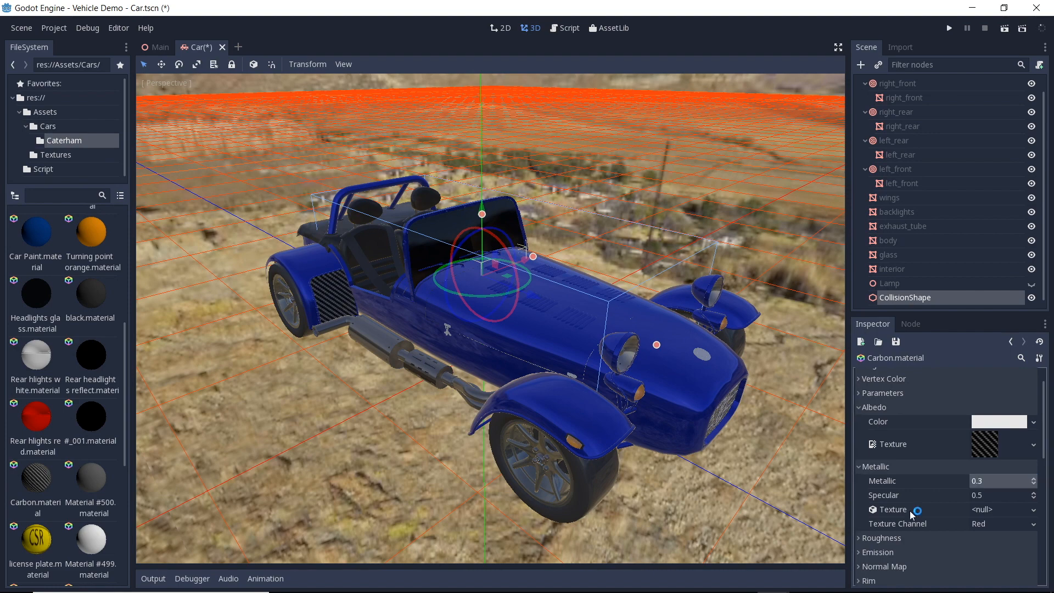
{"action": "left_click", "coordinate": [895, 341]}
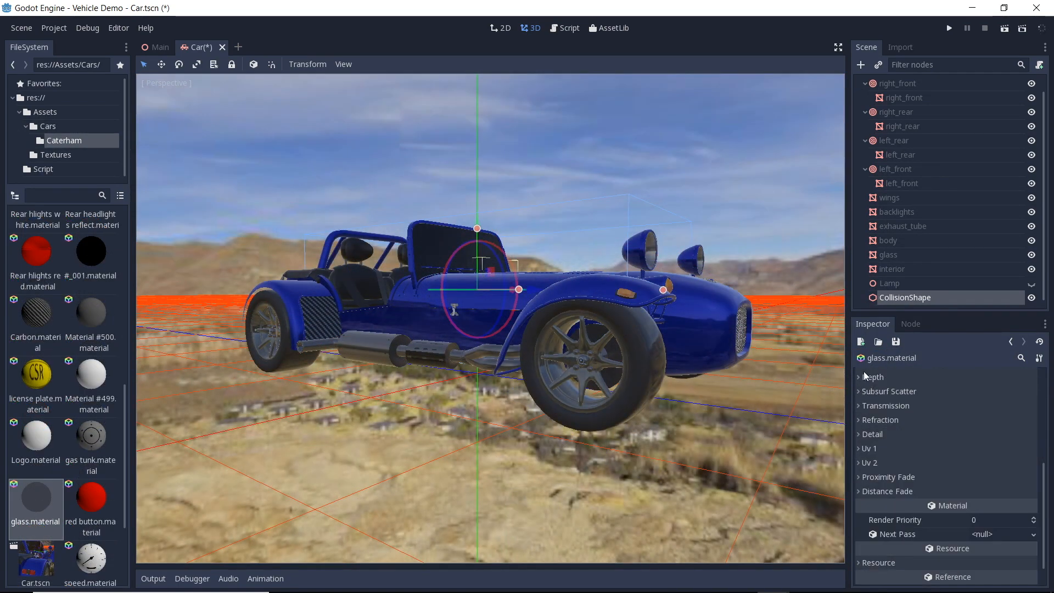
Lower the albedo alpha of glass.material to about 79 and enable its Transparent flag.
{"action": "scroll", "coordinate": [865, 376], "scroll_direction": "up", "scroll_amount": 5}
{"action": "left_click", "coordinate": [873, 433]}
{"action": "left_click", "coordinate": [995, 449]}
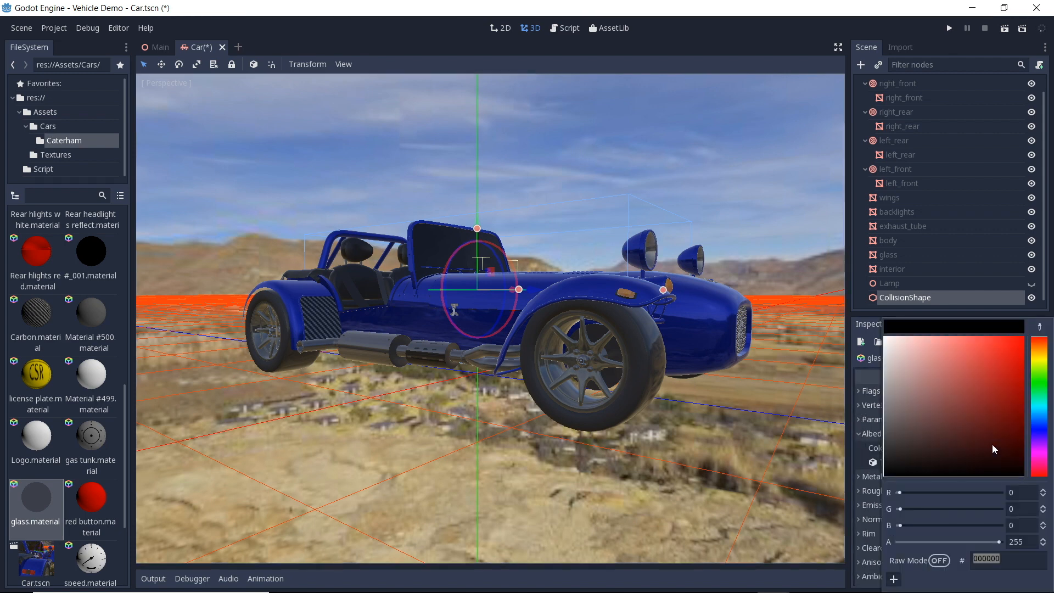
{"action": "left_click_drag", "start_coordinate": [999, 542], "coordinate": [931, 550]}
{"action": "left_click", "coordinate": [865, 391]}
{"action": "left_click", "coordinate": [864, 391]}
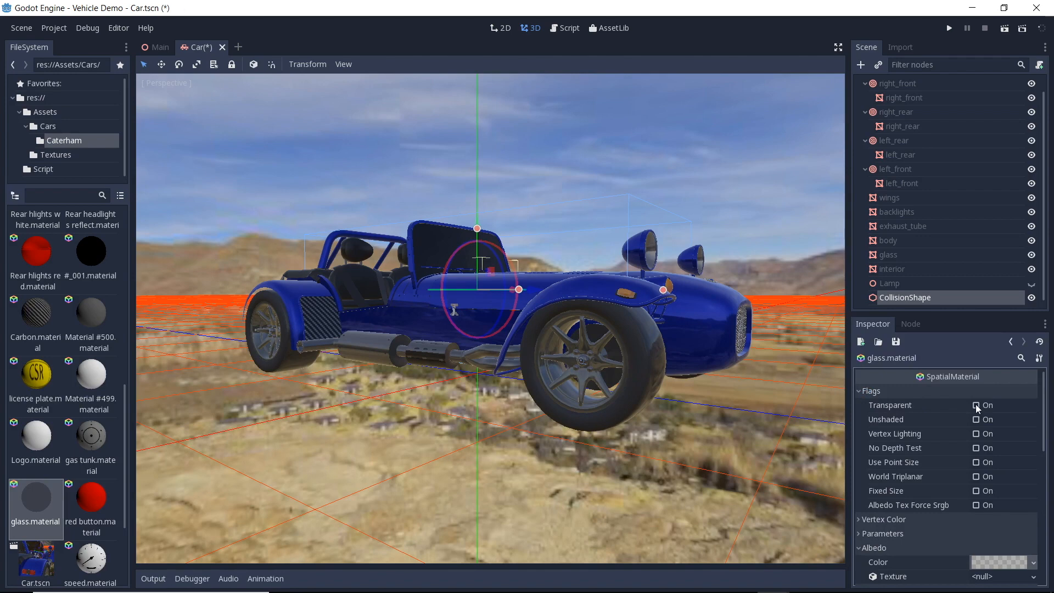
{"action": "left_click", "coordinate": [976, 405]}
Raise the albedo alpha of glass.material to 100 and tint it dark green, 64303c2f.
{"action": "left_click", "coordinate": [869, 391]}
{"action": "left_click", "coordinate": [973, 448]}
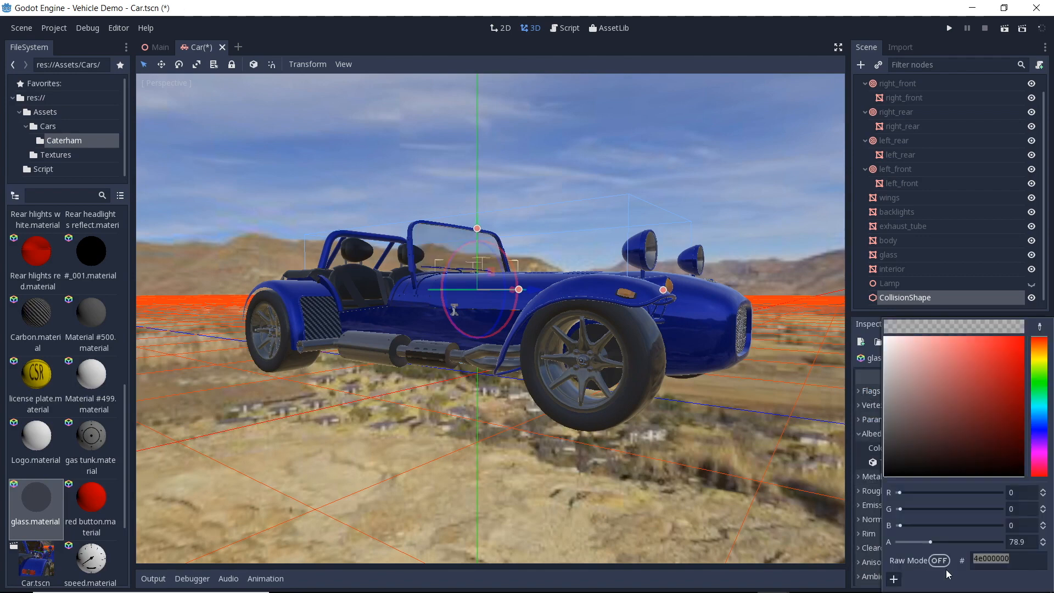
{"action": "left_click", "coordinate": [938, 542]}
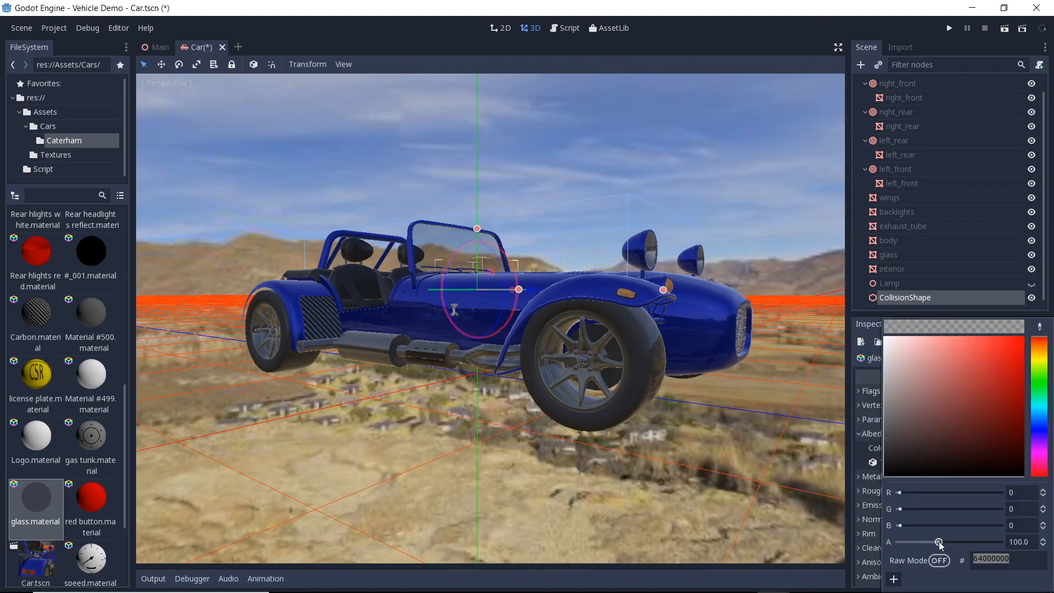
{"action": "left_click", "coordinate": [1044, 386]}
{"action": "left_click_drag", "start_coordinate": [929, 418], "coordinate": [920, 454]}
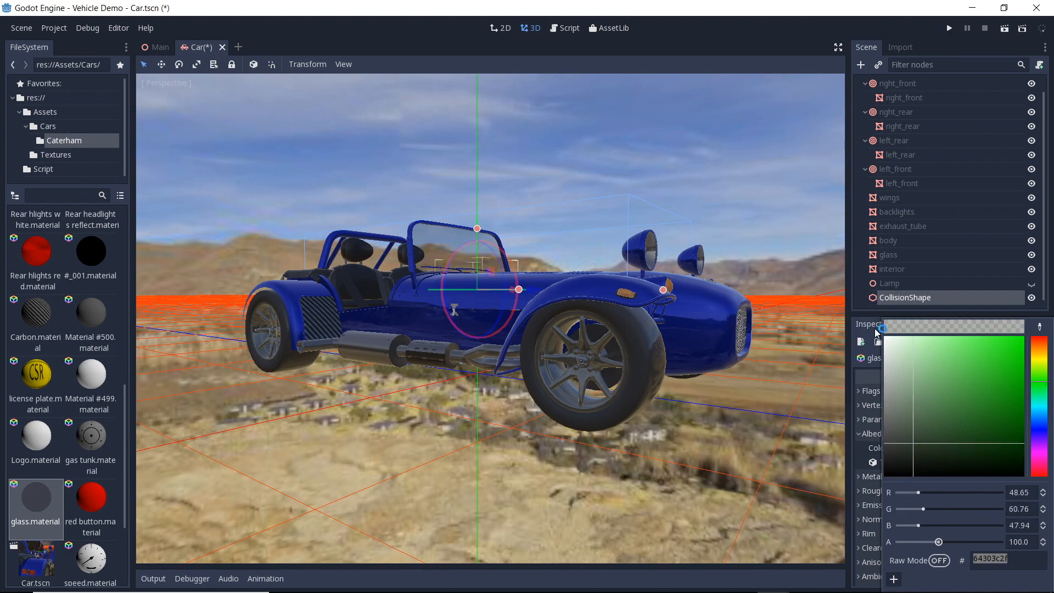
{"action": "left_click", "coordinate": [897, 297]}
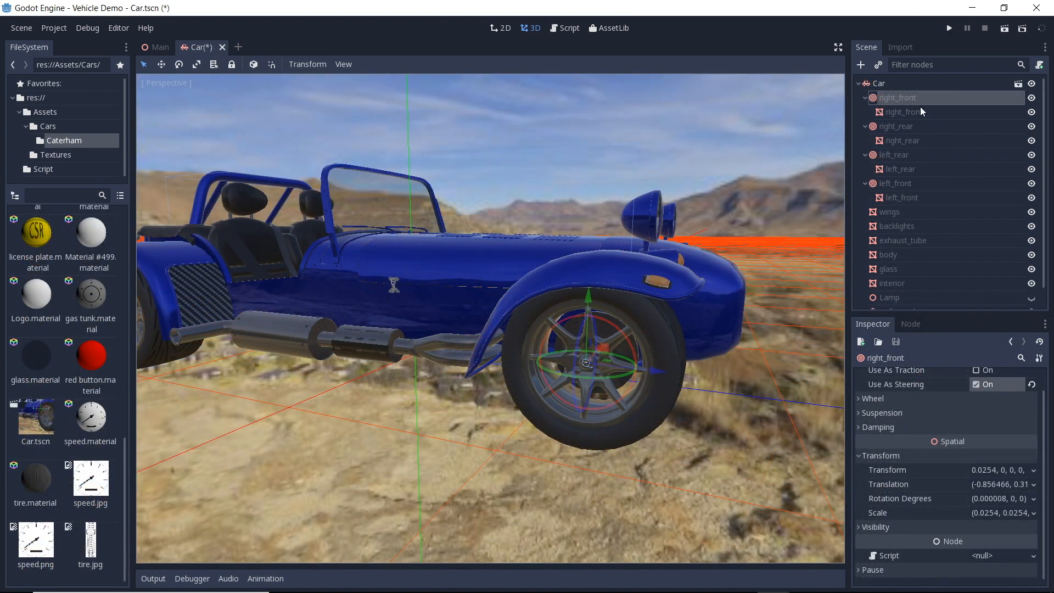
Check the Car node's transform, and set the scale of the right_front VehicleWheel to 1, 1, 1.
{"action": "left_click", "coordinate": [911, 84]}
{"action": "scroll", "coordinate": [917, 508], "scroll_direction": "down", "scroll_amount": 5}
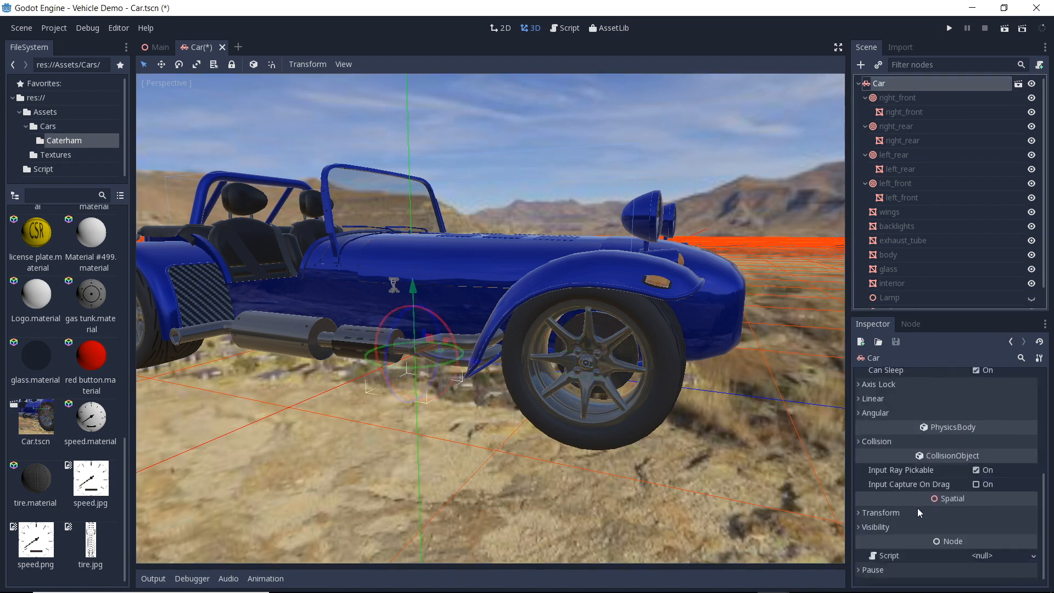
{"action": "left_click", "coordinate": [857, 513]}
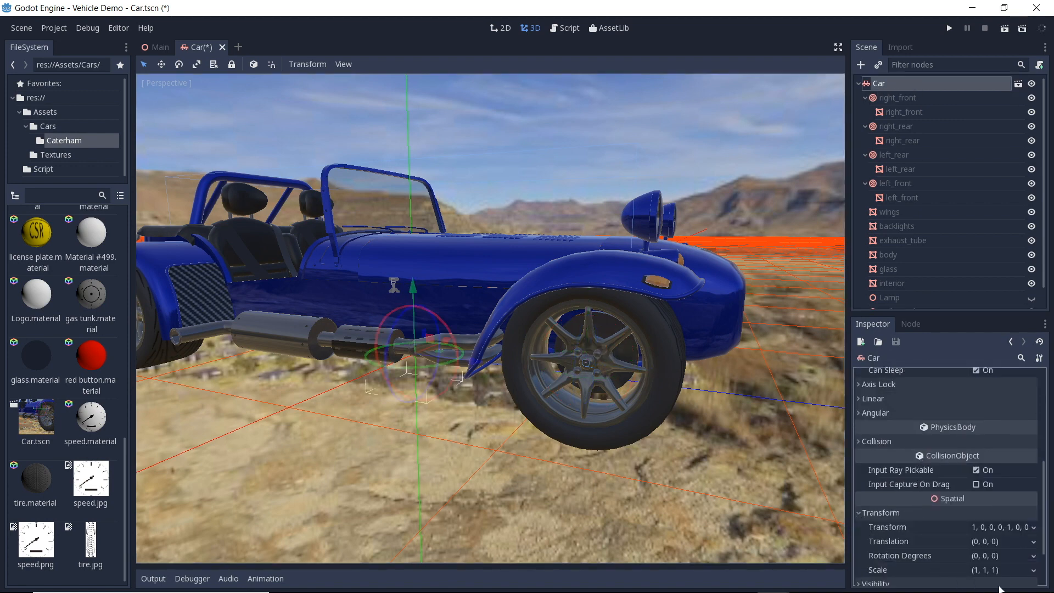
{"action": "left_click", "coordinate": [909, 100]}
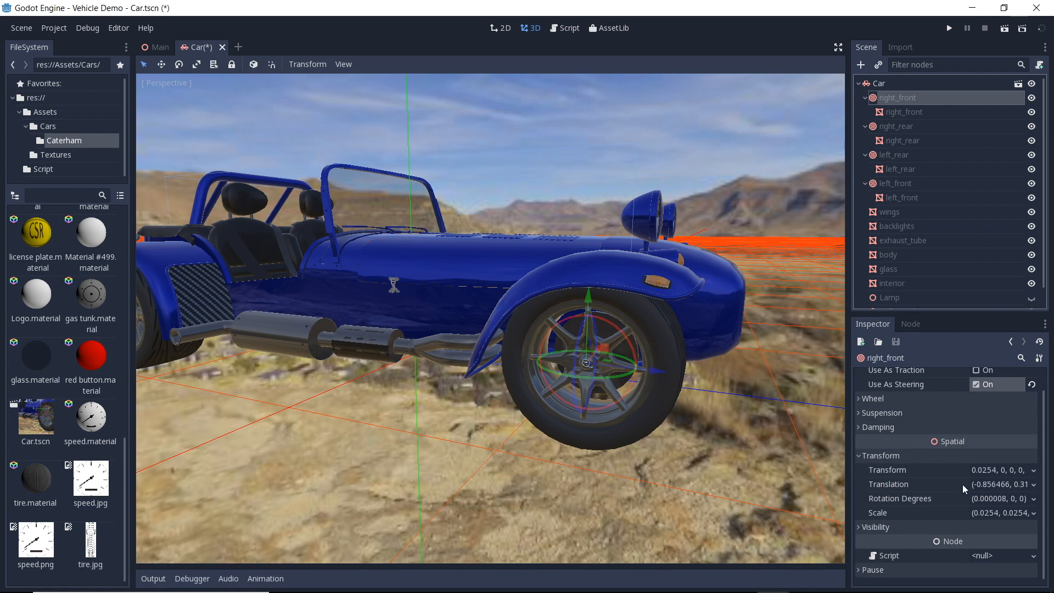
{"action": "left_click", "coordinate": [986, 513]}
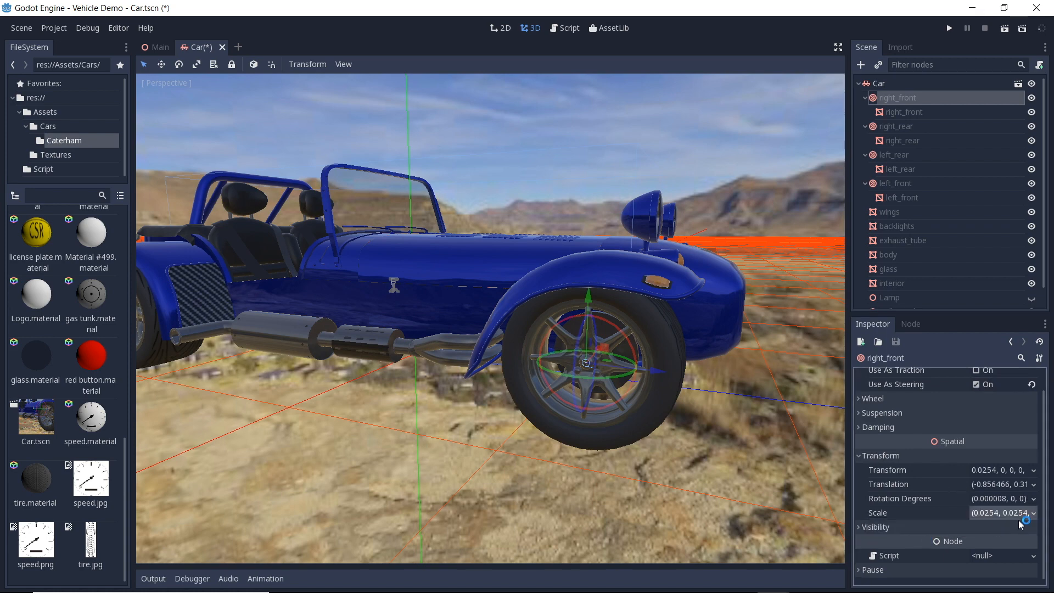
{"action": "type", "text": "1"}
{"action": "key", "text": "Tab"}
{"action": "type", "text": "1"}
{"action": "key", "text": "Tab"}
{"action": "type", "text": "1"}
{"action": "key", "text": "Return"}
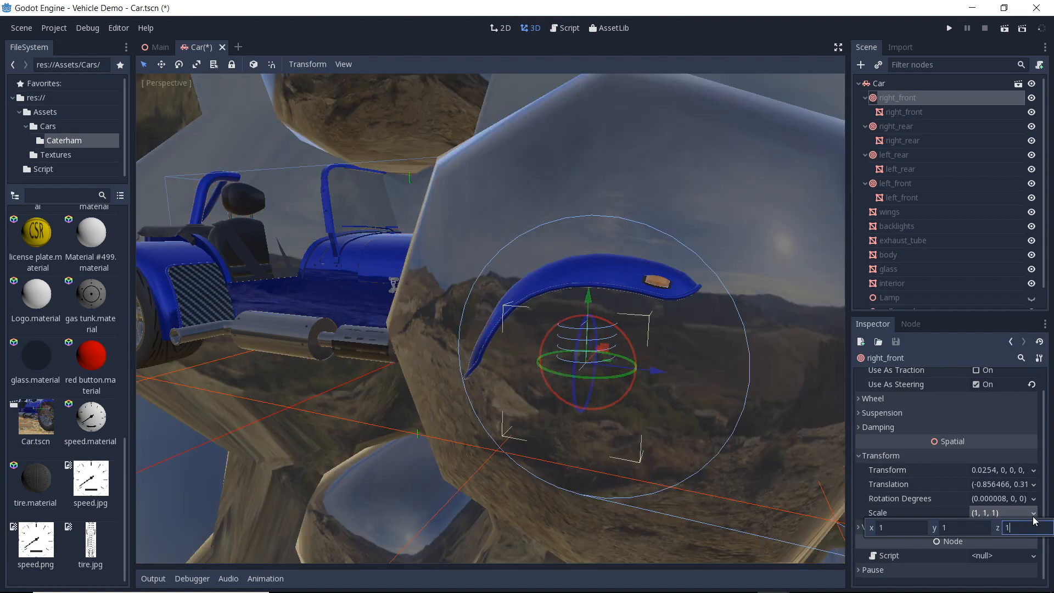
Set the scale of the right_front mesh under its wheel to 0.0254 on all three axes.
{"action": "left_click", "coordinate": [919, 112]}
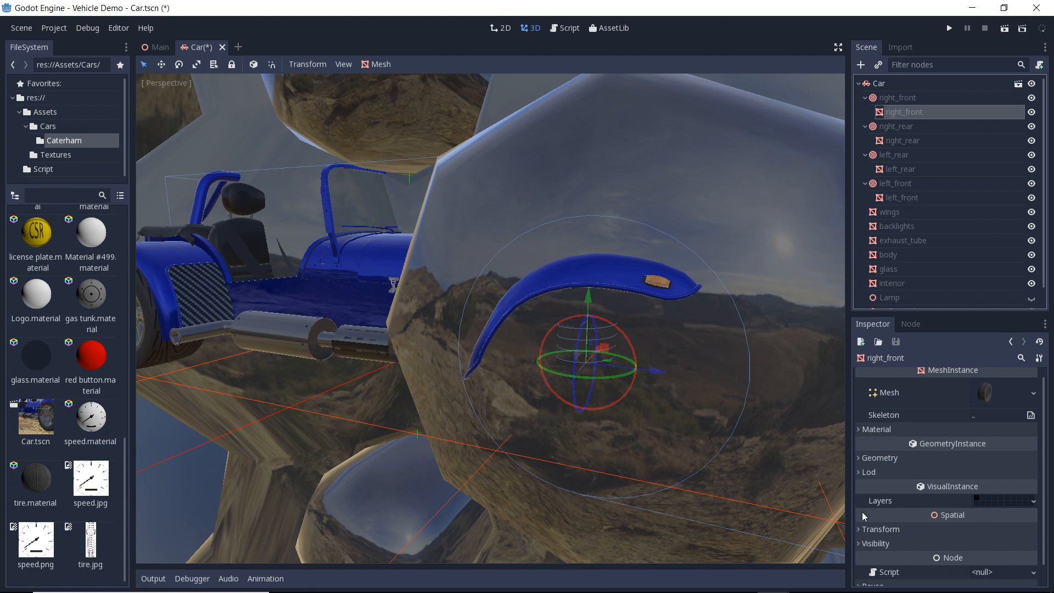
{"action": "left_click", "coordinate": [862, 530]}
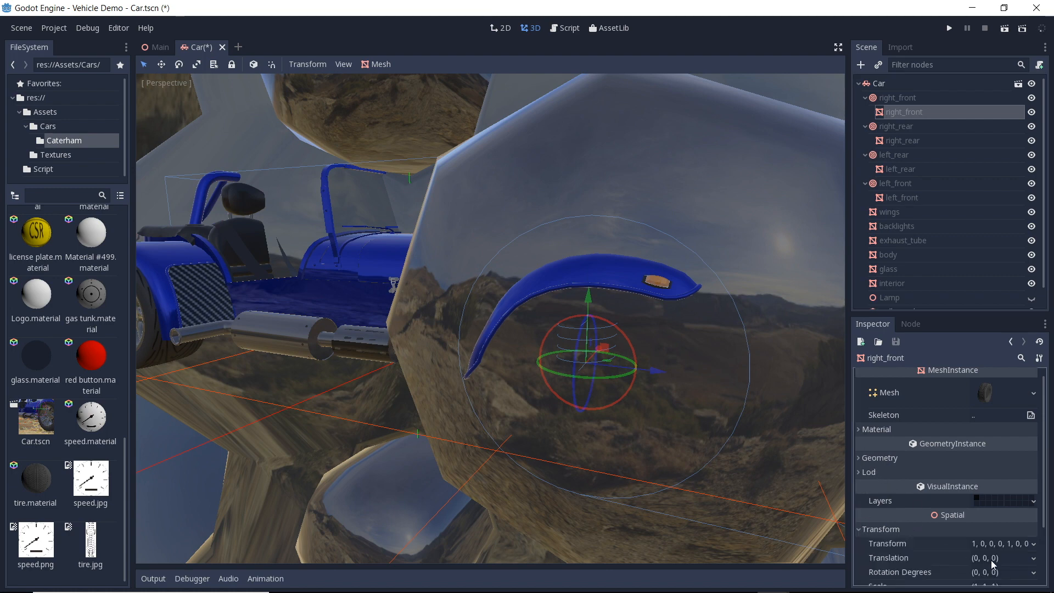
{"action": "scroll", "coordinate": [990, 560], "scroll_direction": "down", "scroll_amount": 2}
{"action": "left_click", "coordinate": [1035, 541]}
{"action": "type", "text": "0.0254"}
{"action": "key", "text": "Tab"}
{"action": "type", "text": "0.0254"}
{"action": "key", "text": "Tab"}
{"action": "type", "text": "0.0254"}
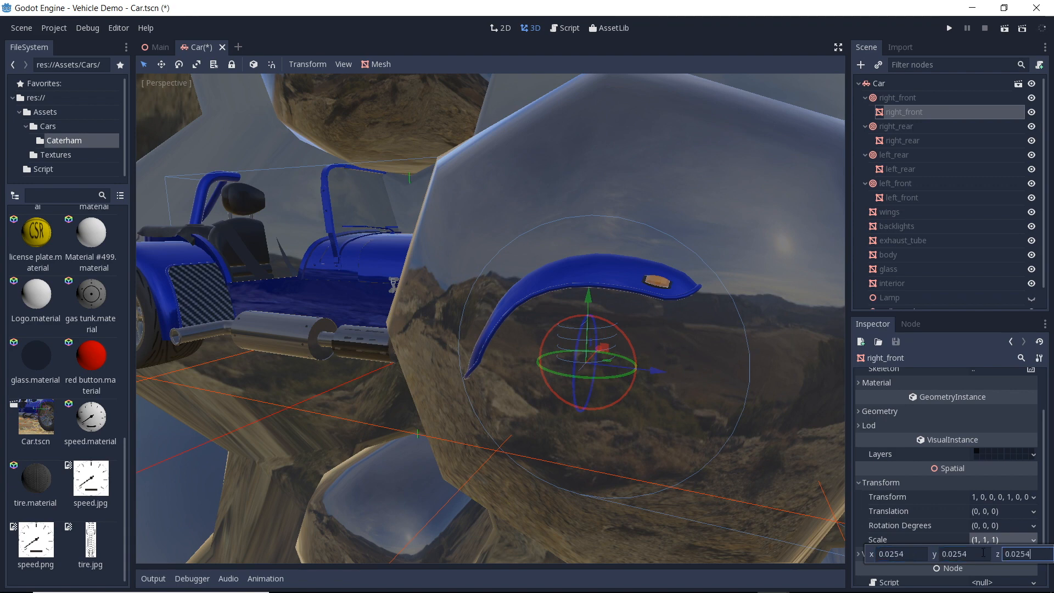
Open the right_front VehicleWheel's radius for editing, and set the left_front mesh's scale to 0.0254.
{"action": "left_click", "coordinate": [898, 98]}
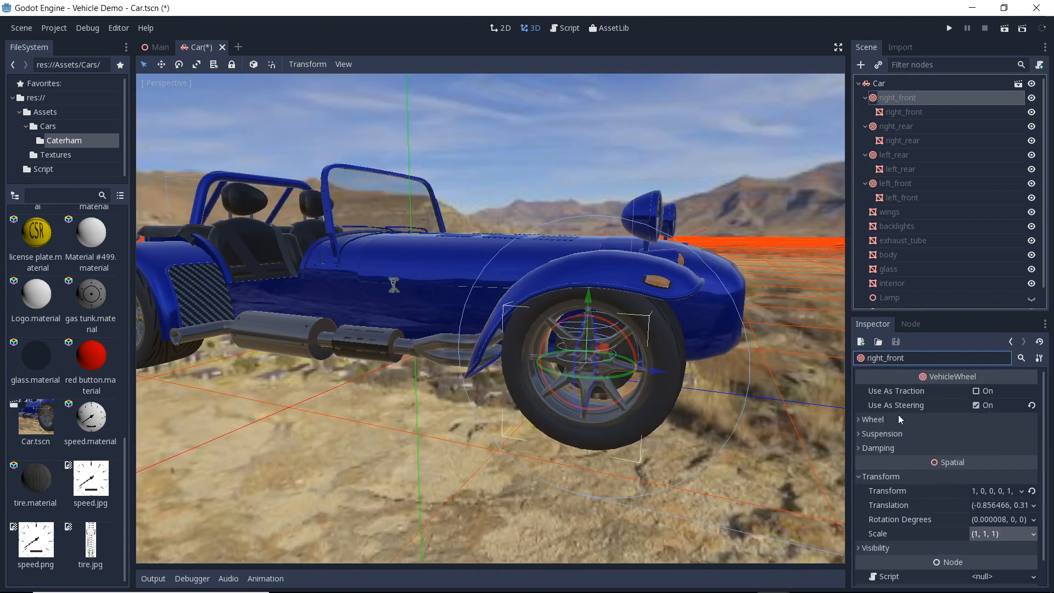
{"action": "left_click", "coordinate": [873, 419]}
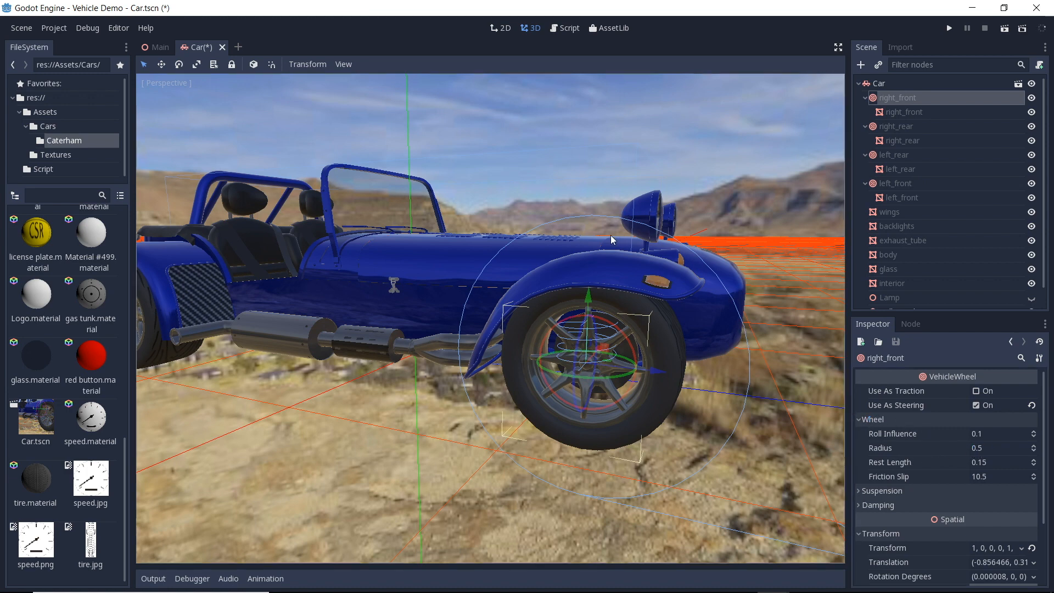
{"action": "left_click", "coordinate": [983, 449]}
{"action": "type", "text": "0.0254, 0.0254,"}
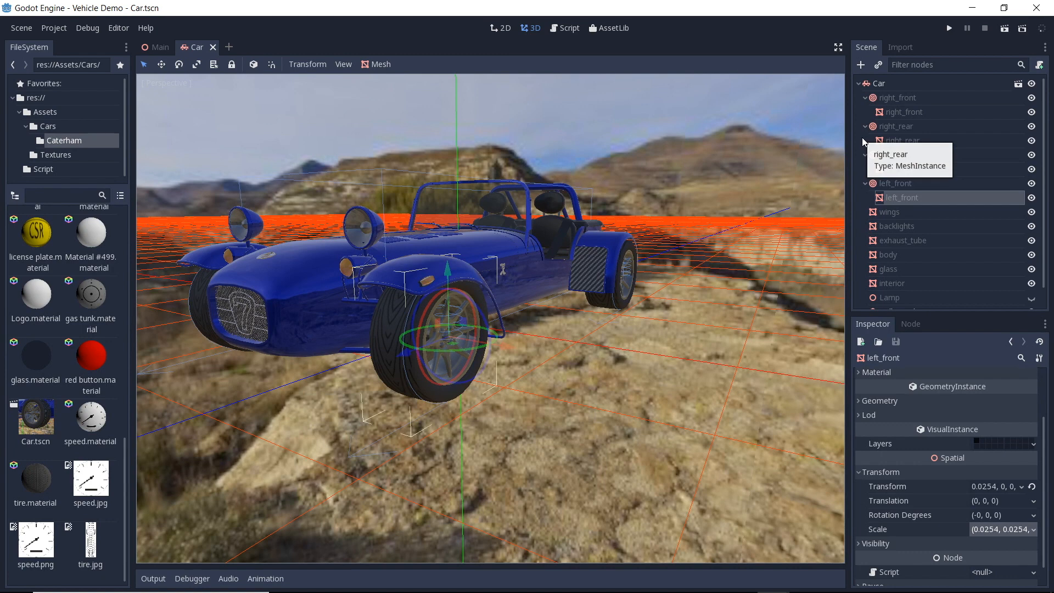
Load Car.gd from res://Script as the script of the root Car node.
{"action": "left_click", "coordinate": [943, 84]}
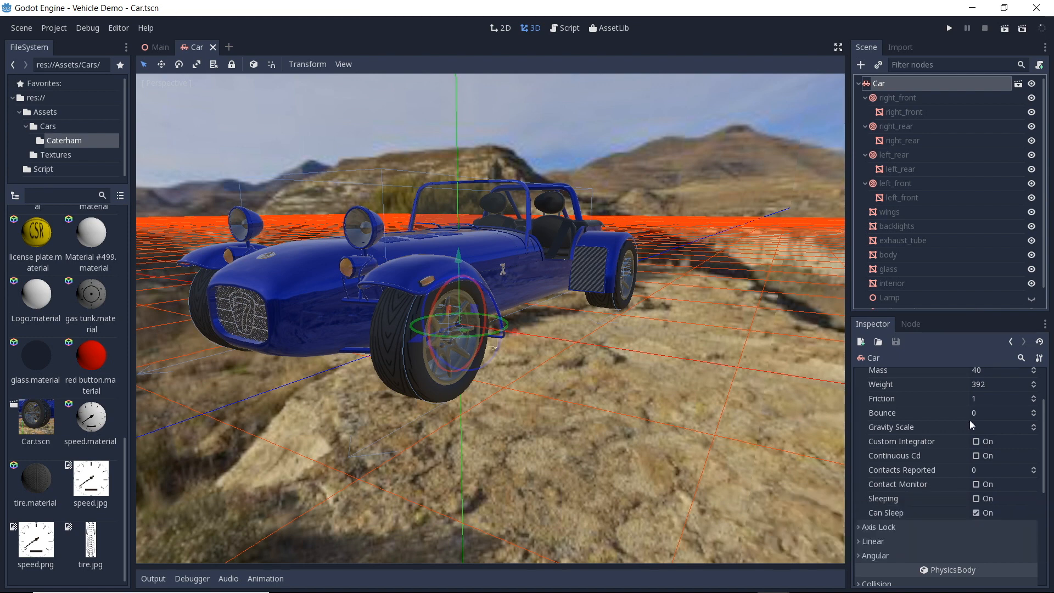
{"action": "scroll", "coordinate": [970, 420], "scroll_direction": "up", "scroll_amount": 2}
{"action": "scroll", "coordinate": [969, 420], "scroll_direction": "down", "scroll_amount": 5}
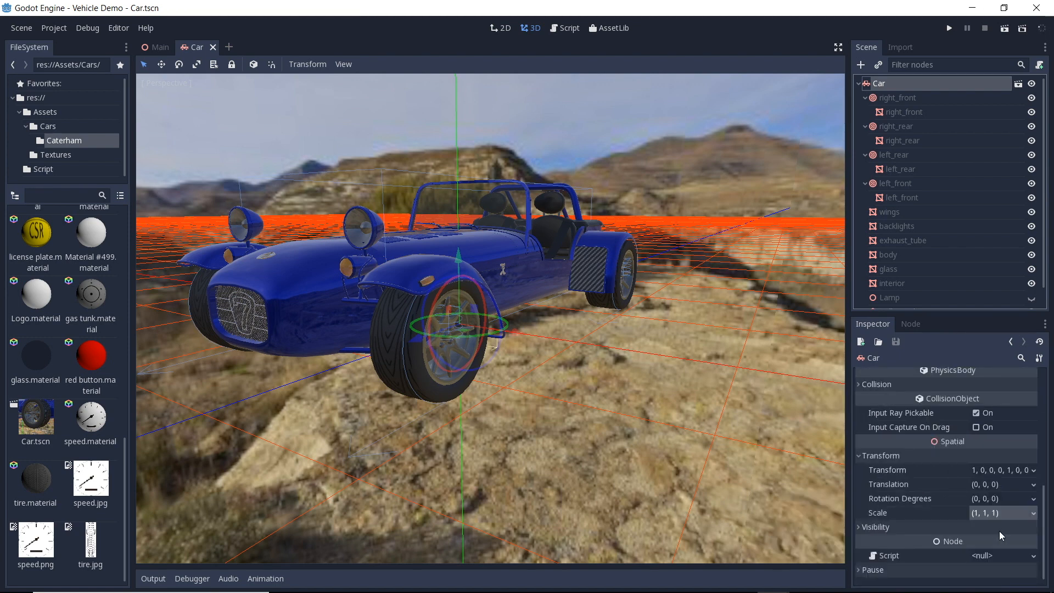
{"action": "left_click", "coordinate": [1032, 557]}
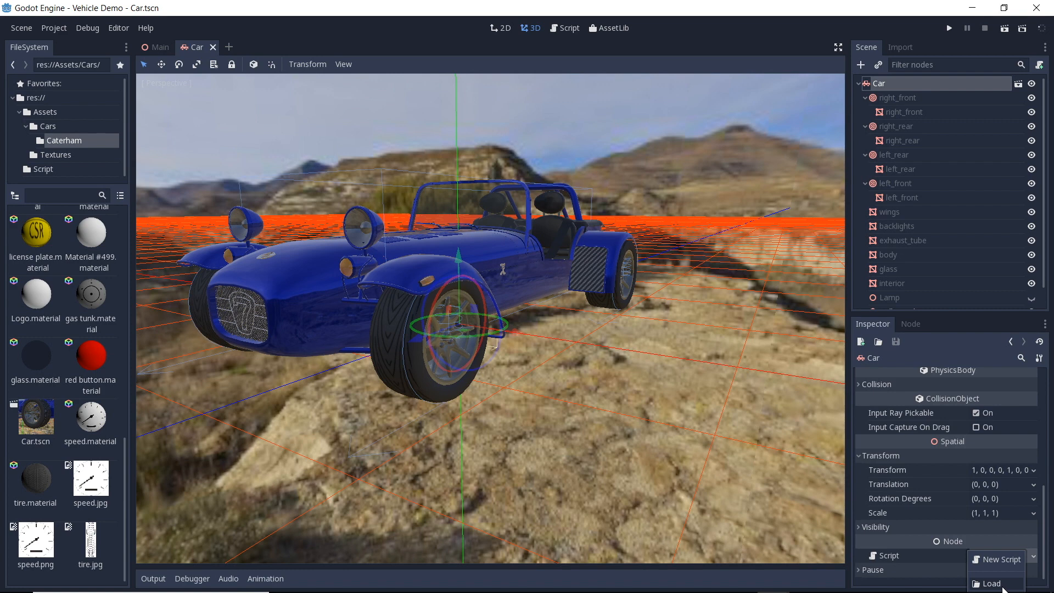
{"action": "left_click", "coordinate": [992, 584]}
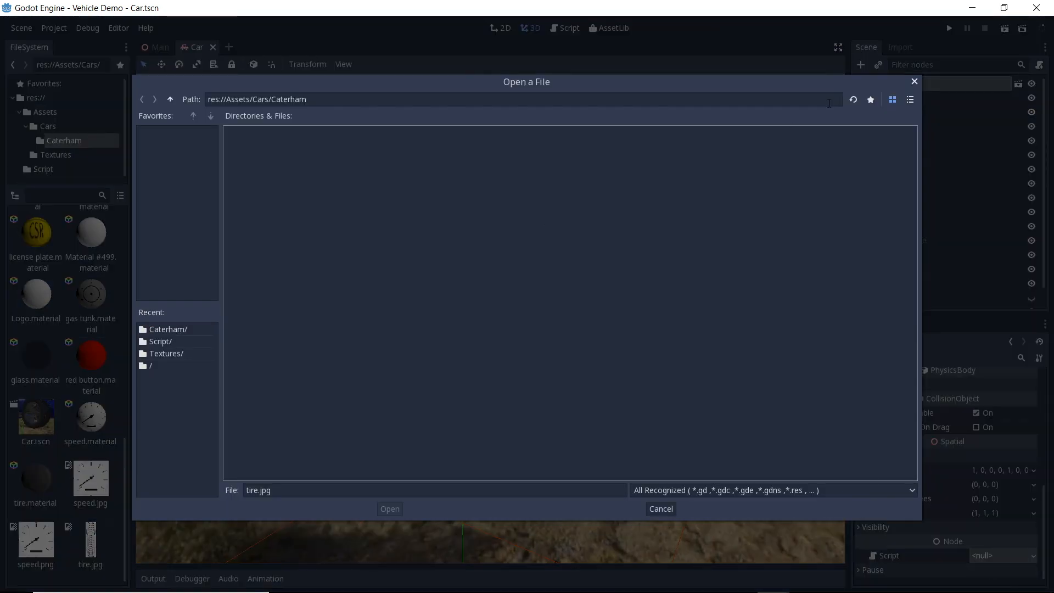
{"action": "left_click", "coordinate": [170, 99]}
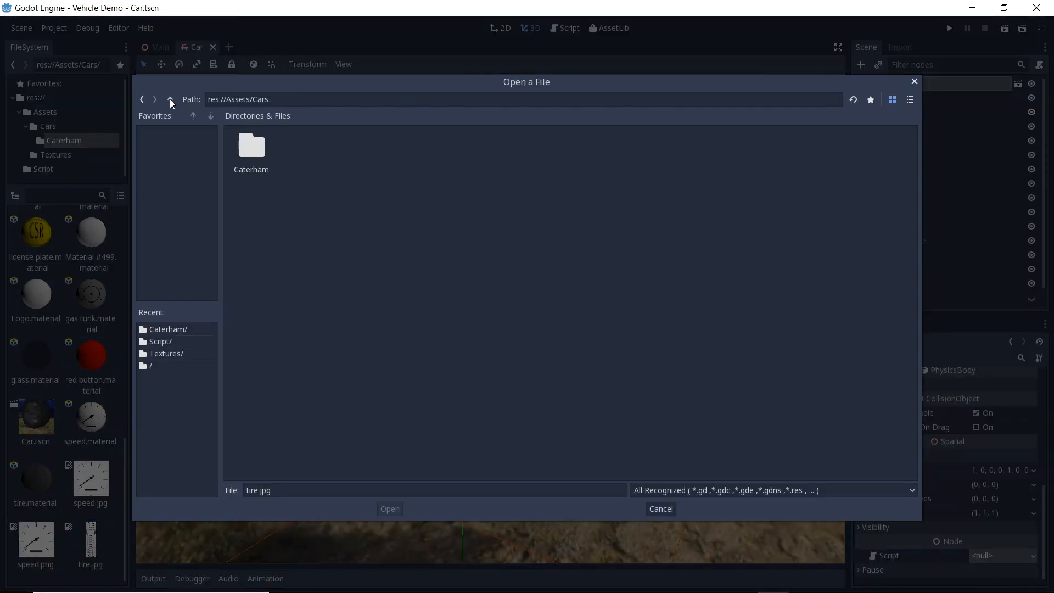
{"action": "left_click", "coordinate": [170, 100]}
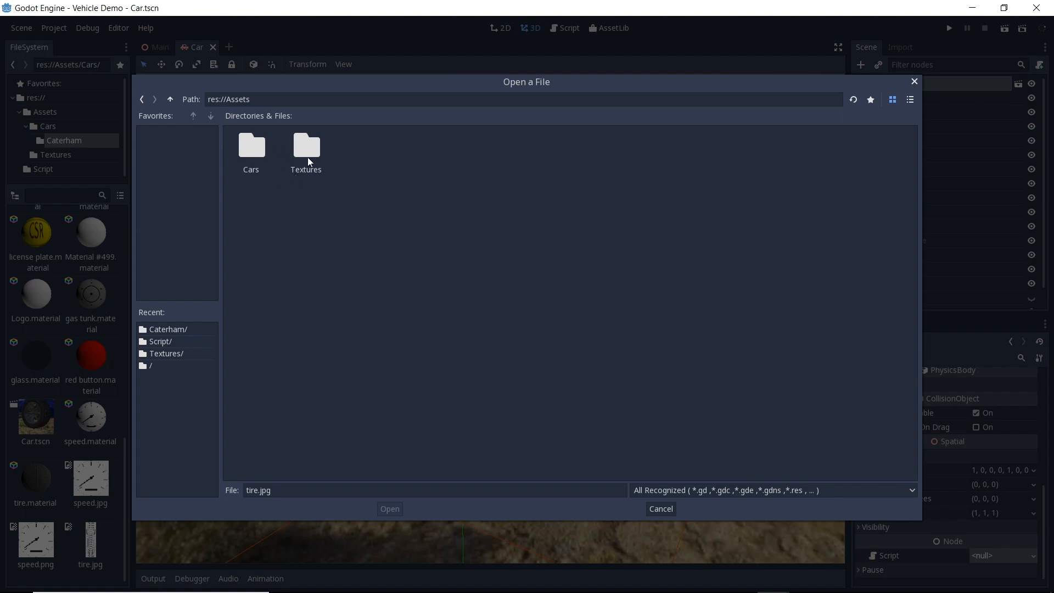
{"action": "left_click", "coordinate": [170, 99]}
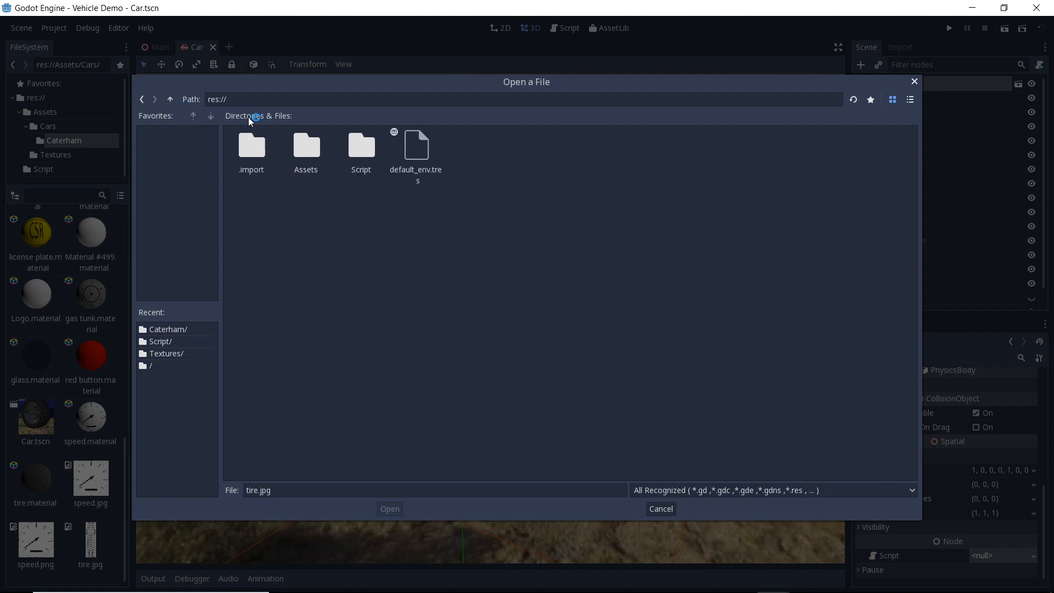
{"action": "double_click", "coordinate": [369, 154]}
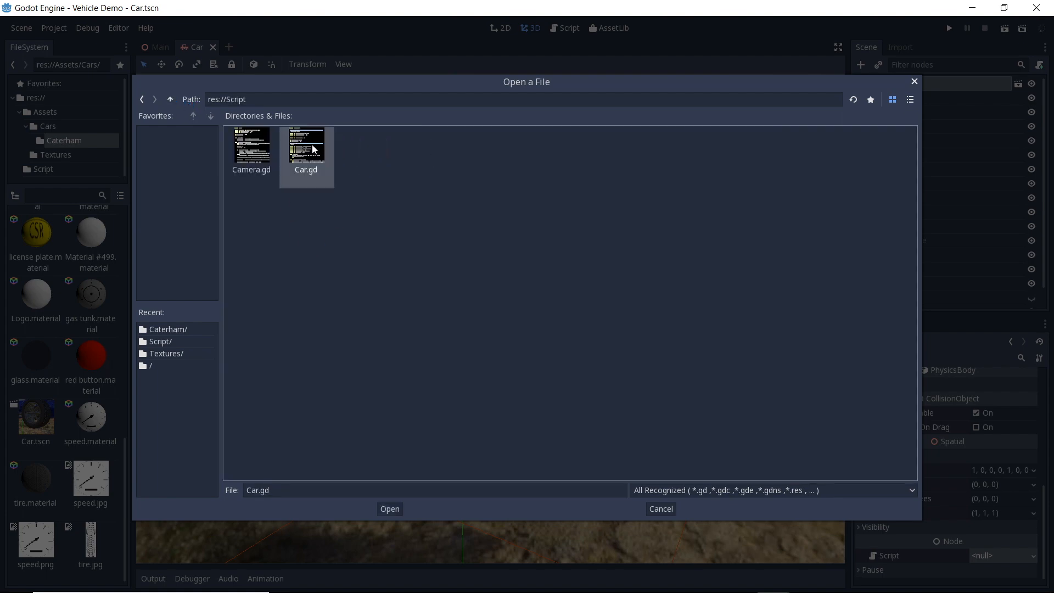
{"action": "double_click", "coordinate": [312, 148]}
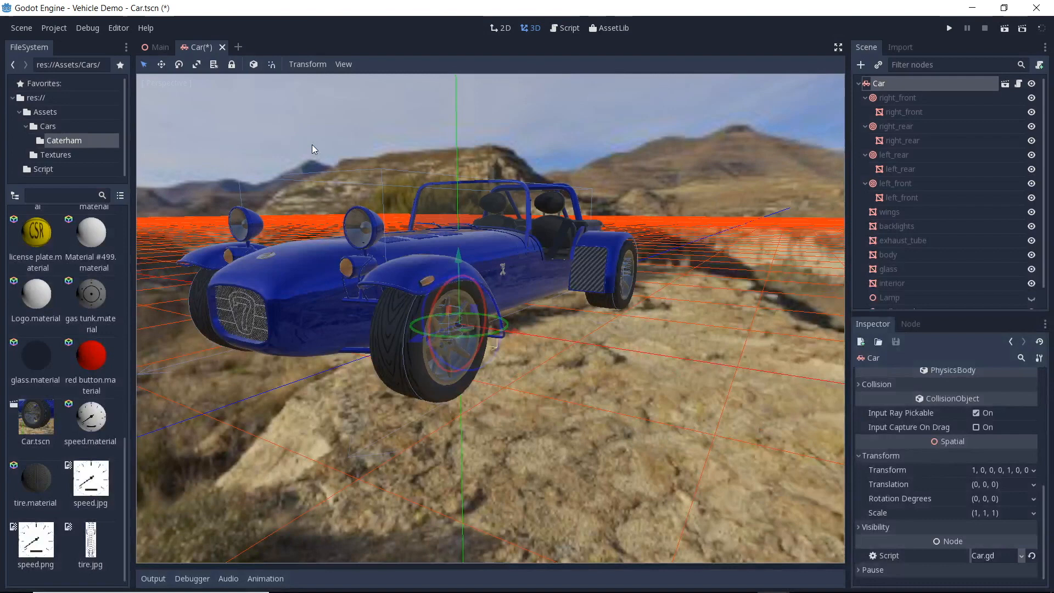
Open Car.gd and examine its joystick input variables, keyboard overrides and the axis readings in _physics_process.
{"action": "left_click", "coordinate": [1018, 83]}
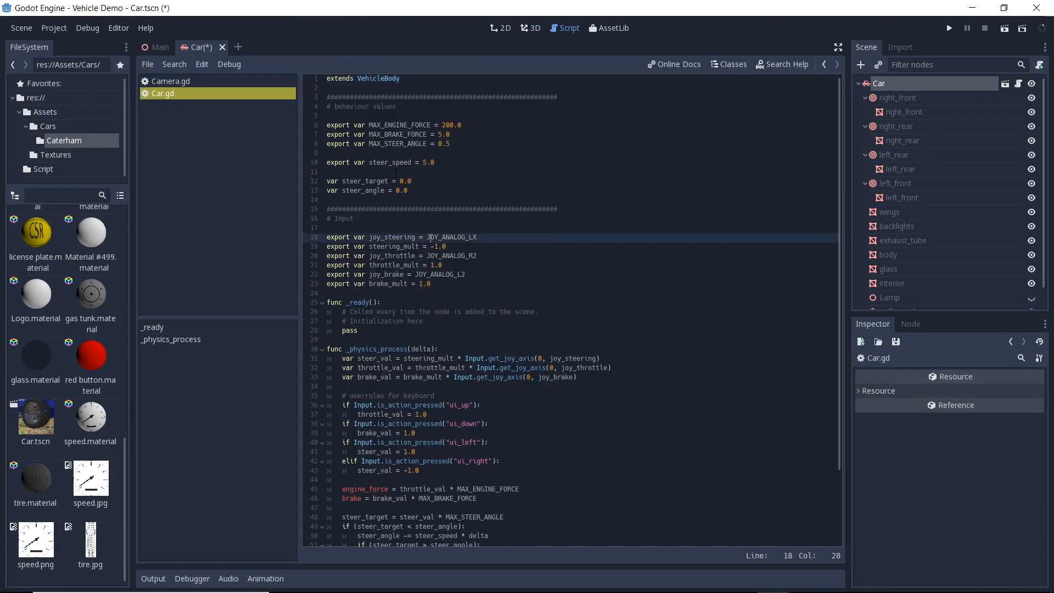
{"action": "left_click_drag", "start_coordinate": [439, 283], "coordinate": [319, 240]}
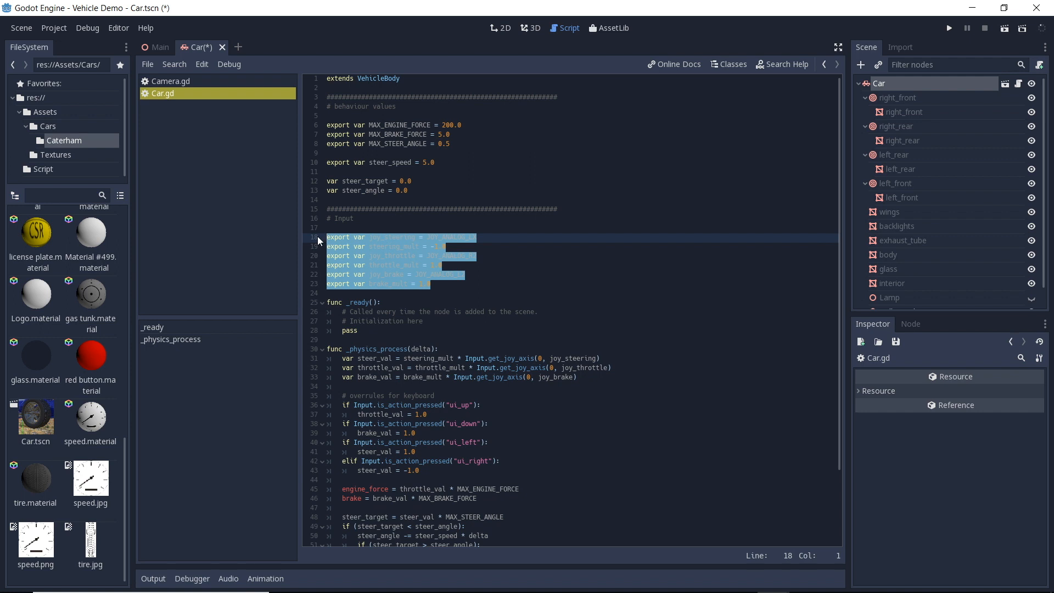
{"action": "left_click", "coordinate": [477, 256]}
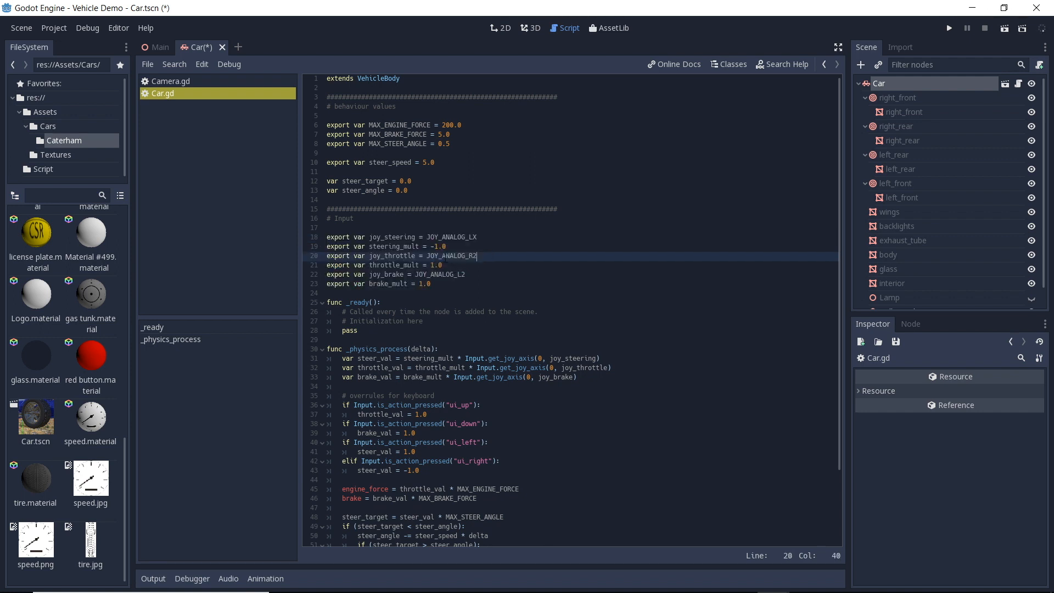
{"action": "key", "text": "Up"}
{"action": "key", "text": "Up"}
{"action": "key", "text": "Up"}
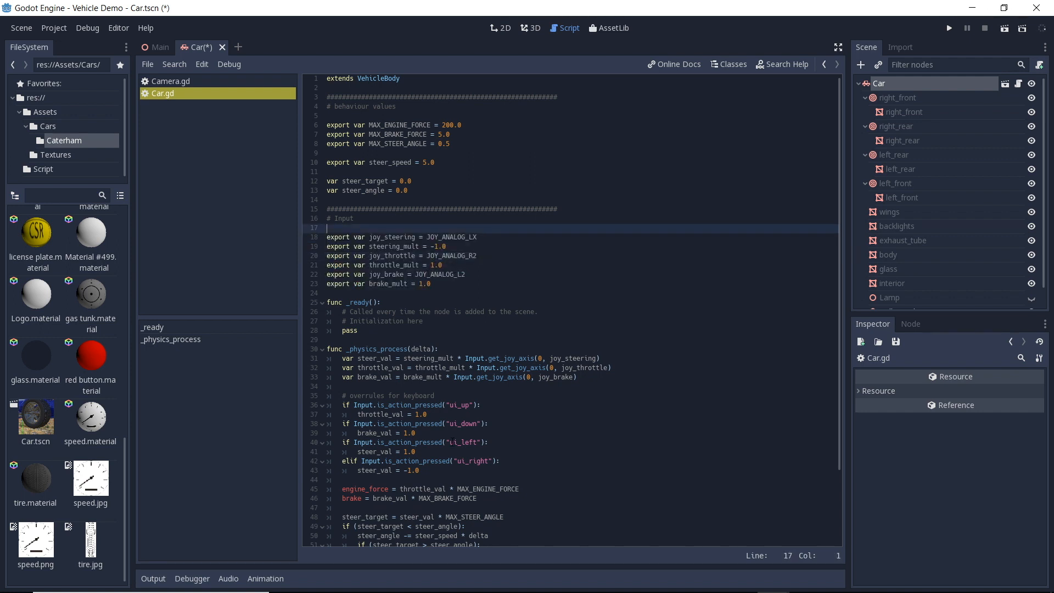
{"action": "left_click_drag", "start_coordinate": [420, 470], "coordinate": [304, 404]}
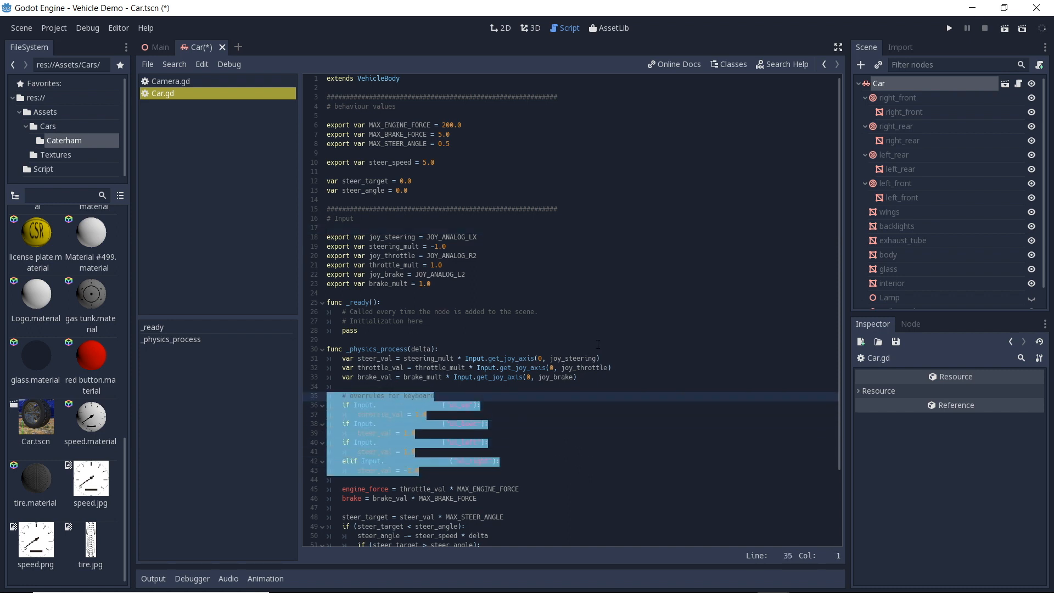
{"action": "left_click_drag", "start_coordinate": [576, 377], "coordinate": [284, 363]}
{"action": "left_click", "coordinate": [349, 349]}
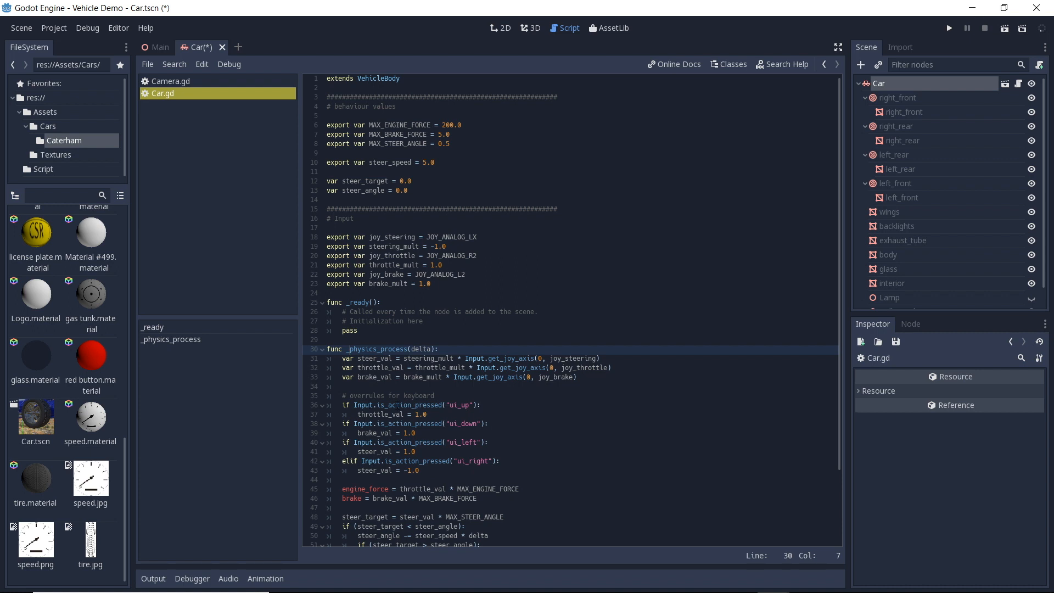
Examine the behaviour values in Car.gd, covering engine force, brake force, steer angle, steer speed and steering target.
{"action": "left_click_drag", "start_coordinate": [441, 194], "coordinate": [304, 124]}
{"action": "left_click", "coordinate": [407, 125]}
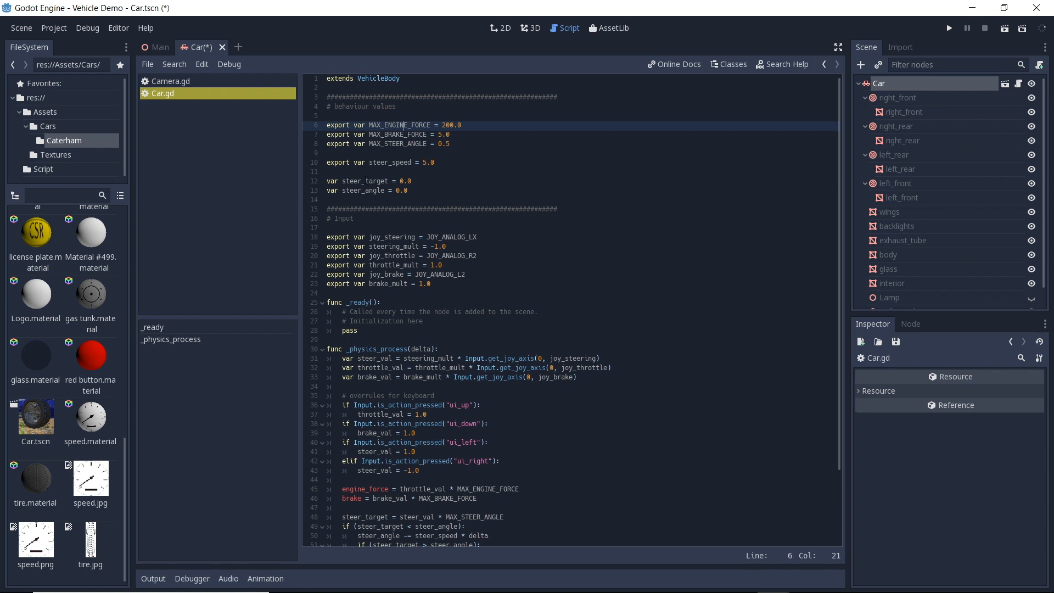
{"action": "left_click_drag", "start_coordinate": [341, 153], "coordinate": [436, 138]}
{"action": "left_click", "coordinate": [373, 125]}
{"action": "left_click_drag", "start_coordinate": [466, 125], "coordinate": [365, 125]}
{"action": "left_click", "coordinate": [408, 120]}
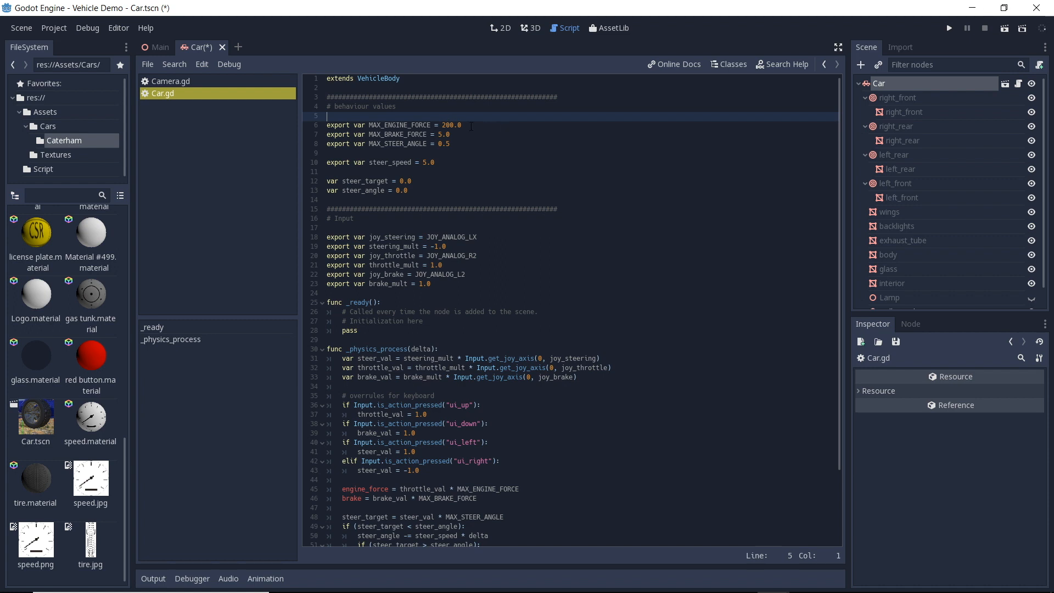
{"action": "left_click", "coordinate": [420, 182]}
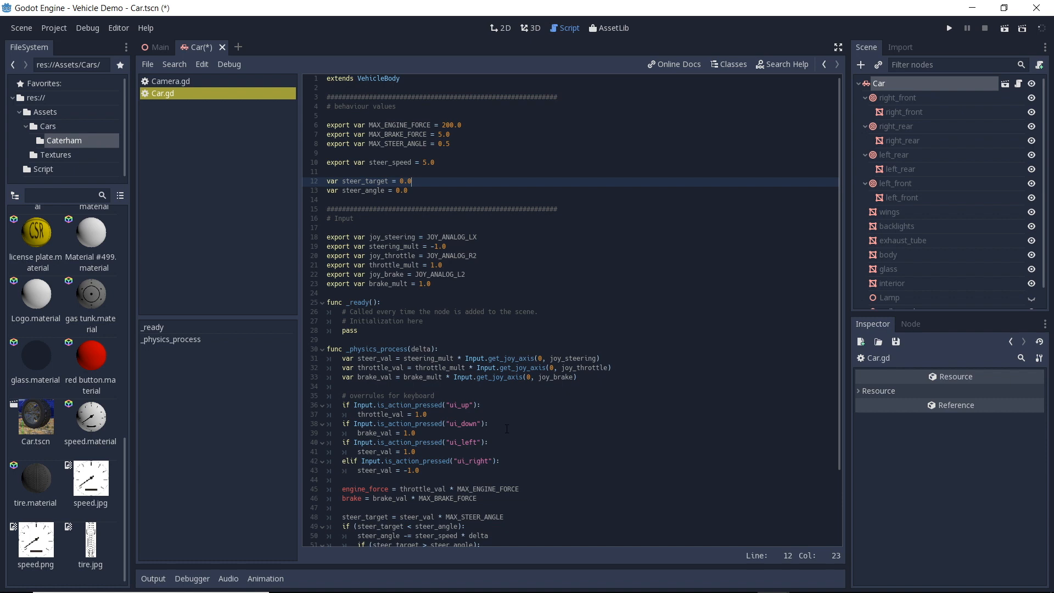
Examine the steering logic at the end of Car.gd that moves steer_angle towards steer_target.
{"action": "scroll", "coordinate": [507, 429], "scroll_direction": "down", "scroll_amount": 3}
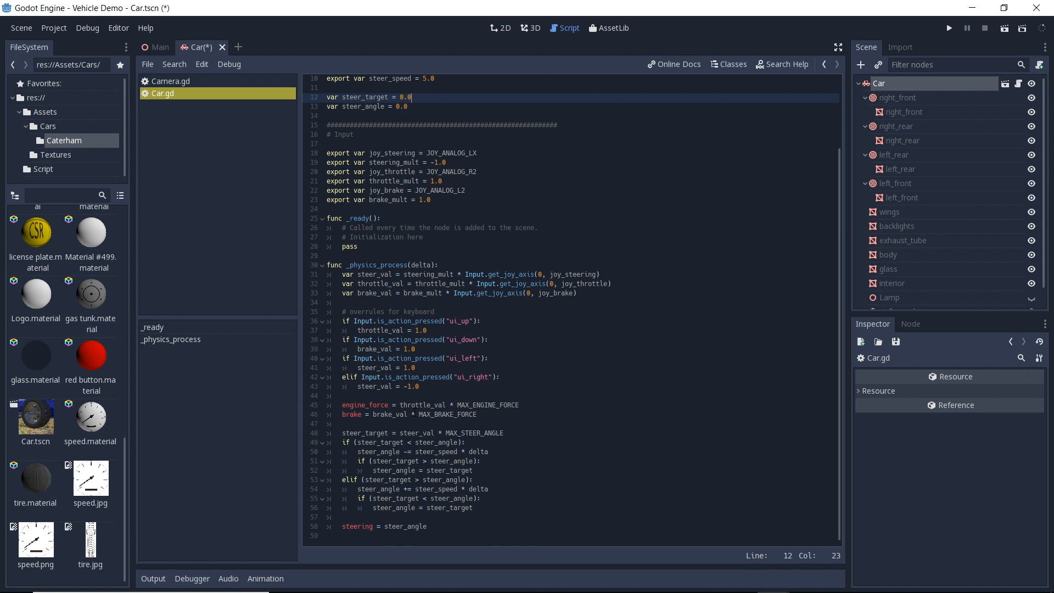
{"action": "left_click_drag", "start_coordinate": [338, 437], "coordinate": [428, 526]}
{"action": "left_click", "coordinate": [477, 508]}
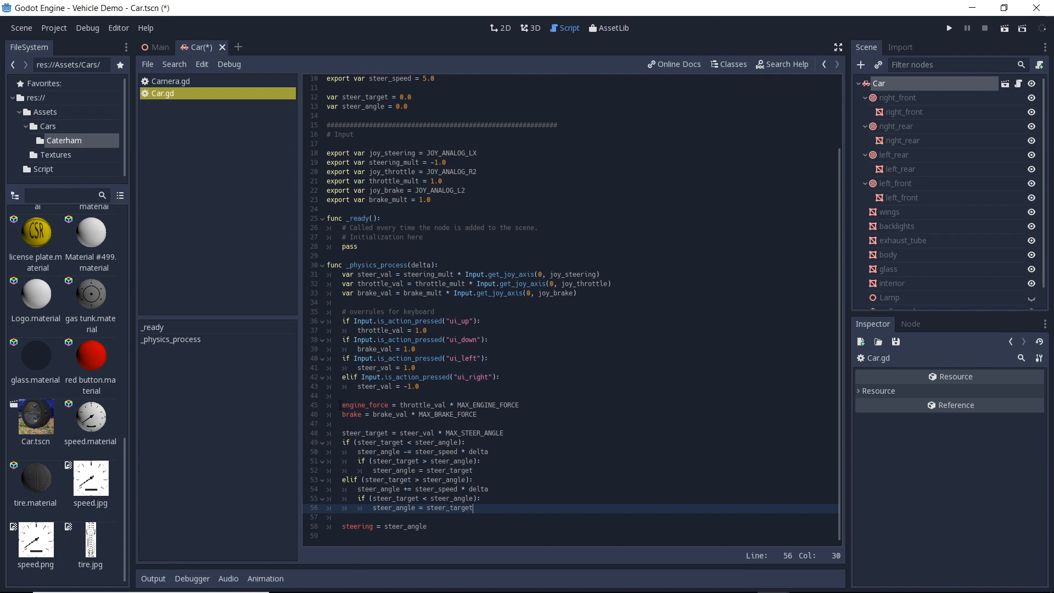
Instance Car.tscn from res://Assets/Cars/Caterham under the Car Spatial node of the Main scene.
{"action": "left_click", "coordinate": [923, 88]}
{"action": "scroll", "coordinate": [986, 394], "scroll_direction": "up", "scroll_amount": 5}
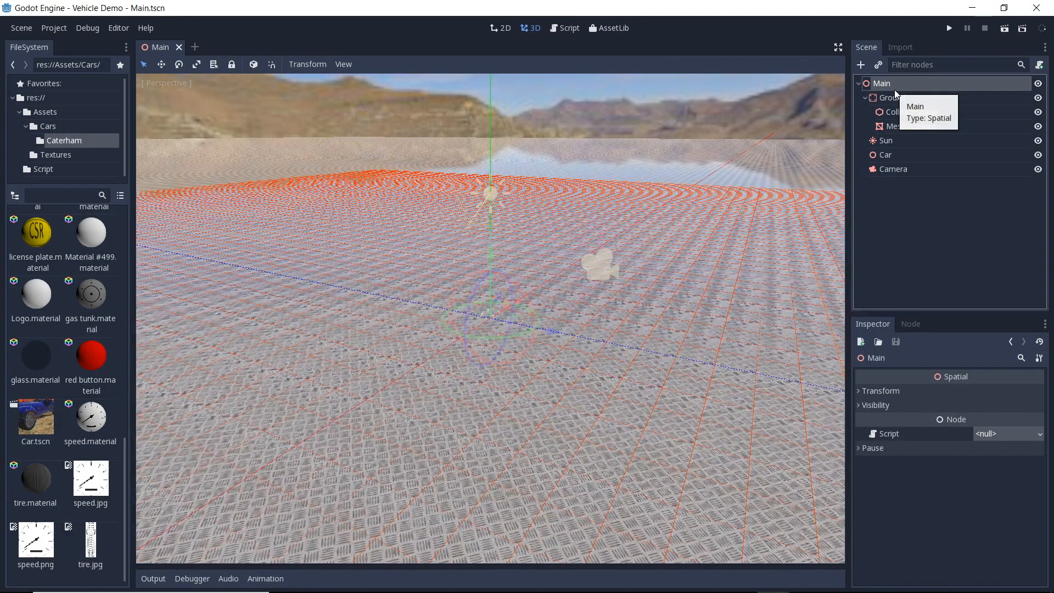
{"action": "left_click", "coordinate": [897, 151]}
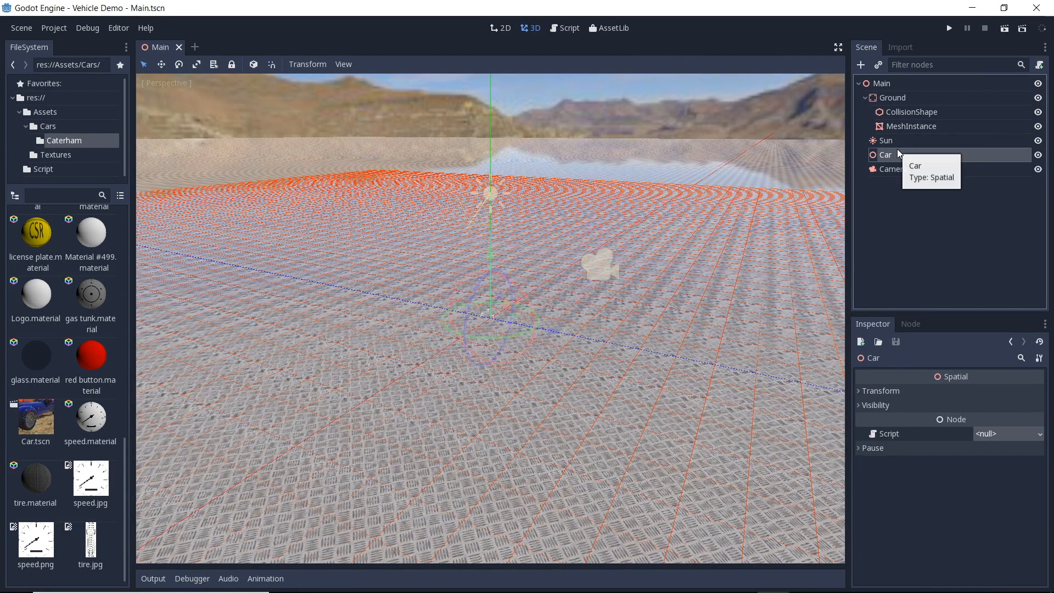
{"action": "left_click", "coordinate": [878, 64]}
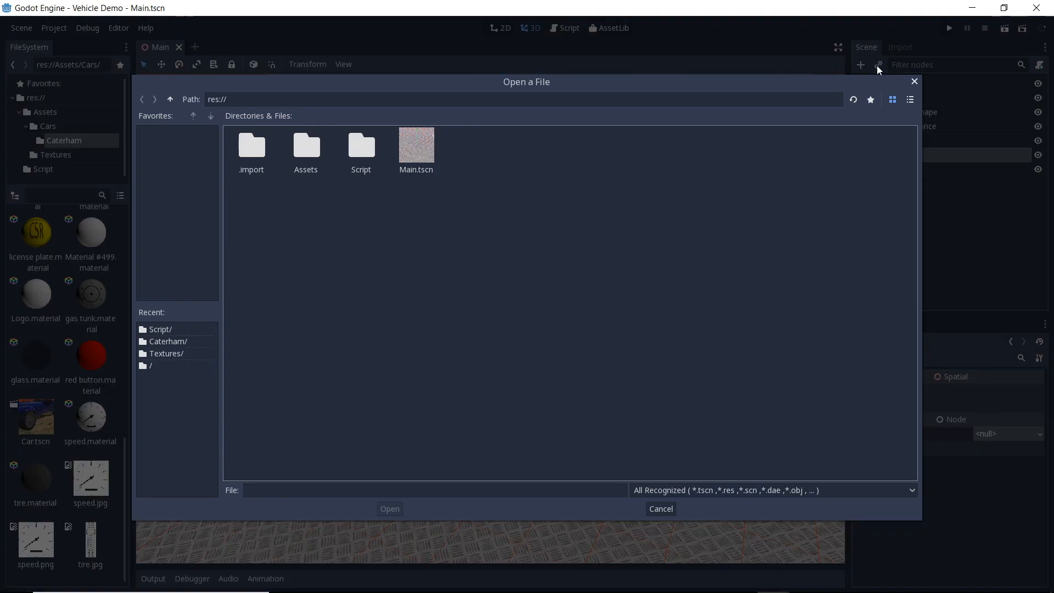
{"action": "double_click", "coordinate": [314, 156]}
{"action": "double_click", "coordinate": [255, 157]}
{"action": "double_click", "coordinate": [256, 158]}
{"action": "double_click", "coordinate": [255, 158]}
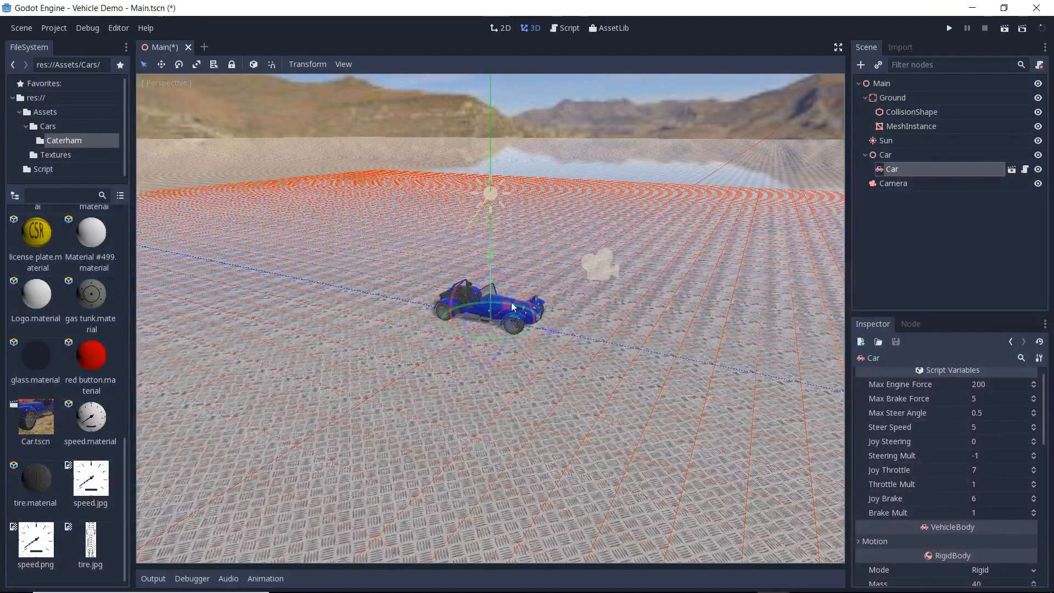
Load Camera.gd from res://Script as the script of the Camera node in the Main scene.
{"action": "left_click", "coordinate": [903, 186]}
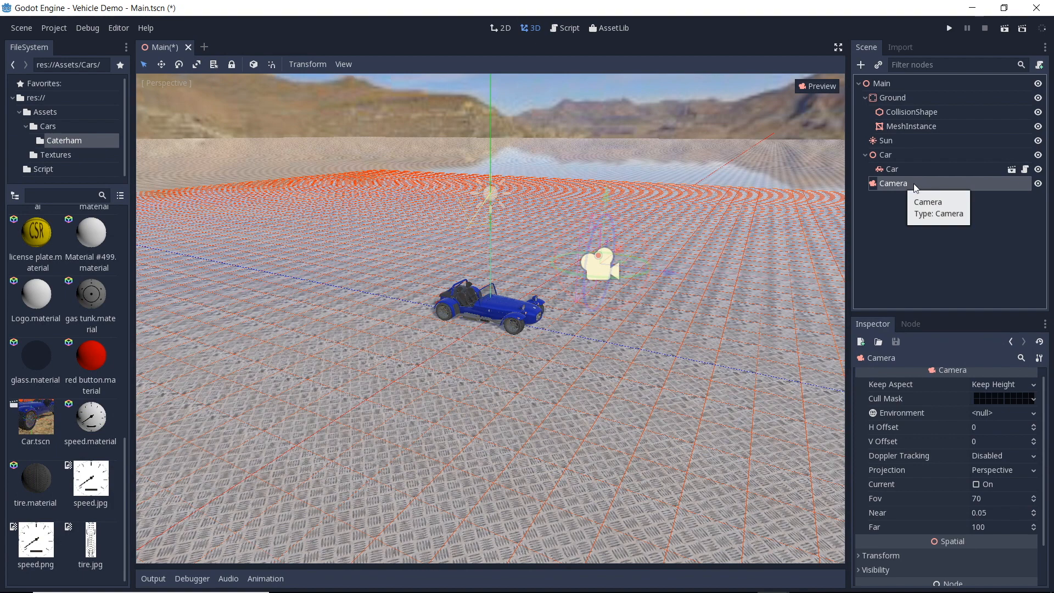
{"action": "scroll", "coordinate": [999, 466], "scroll_direction": "down", "scroll_amount": 2}
{"action": "left_click", "coordinate": [1002, 556]}
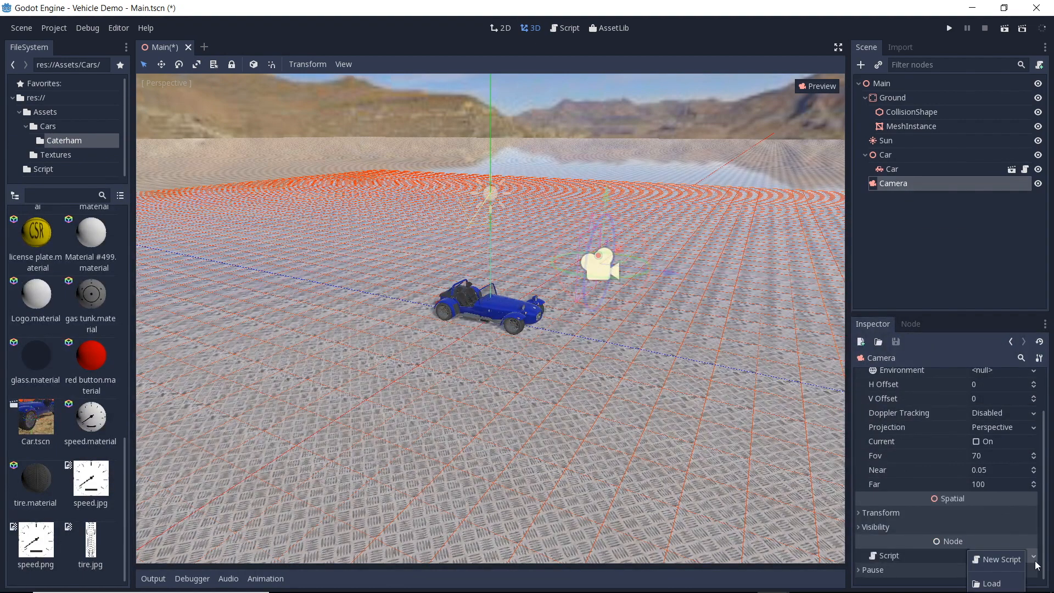
{"action": "left_click", "coordinate": [996, 586]}
{"action": "double_click", "coordinate": [255, 152]}
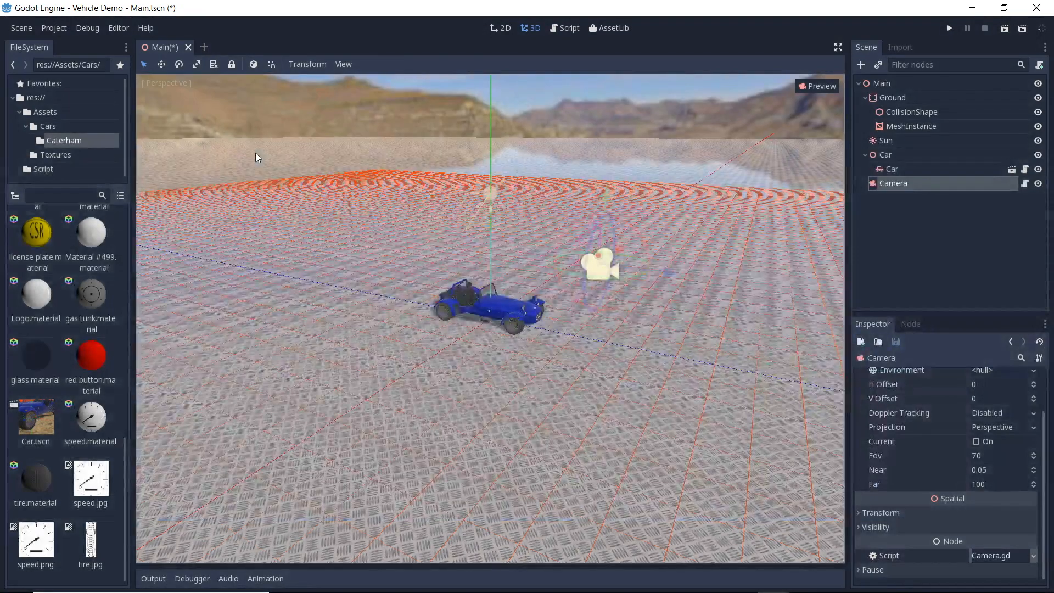
Open Camera.gd and examine its exported target_distance and target_height variables.
{"action": "left_click", "coordinate": [1023, 183]}
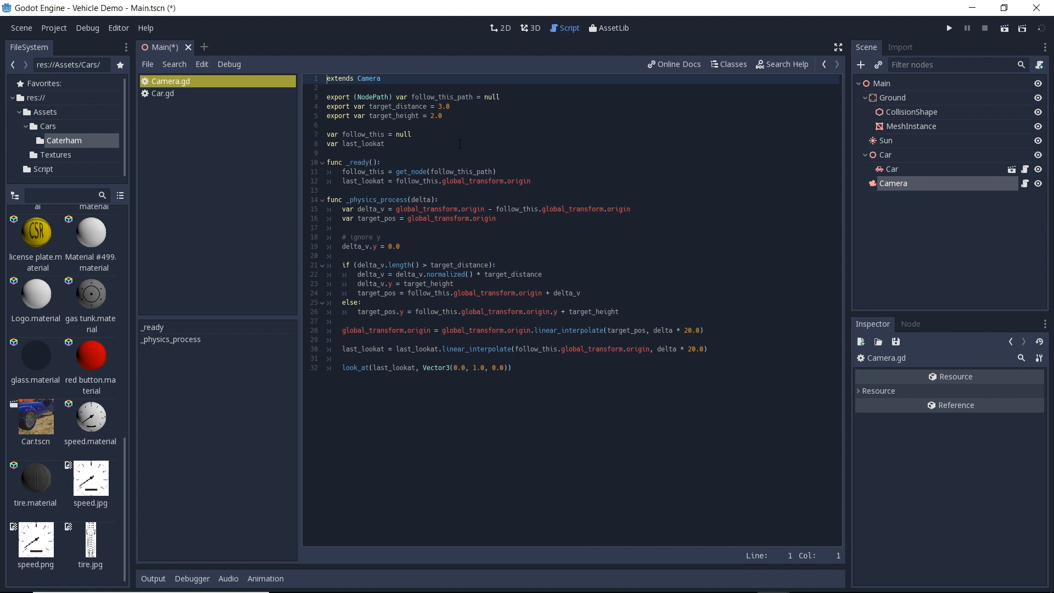
{"action": "left_click_drag", "start_coordinate": [462, 109], "coordinate": [354, 107]}
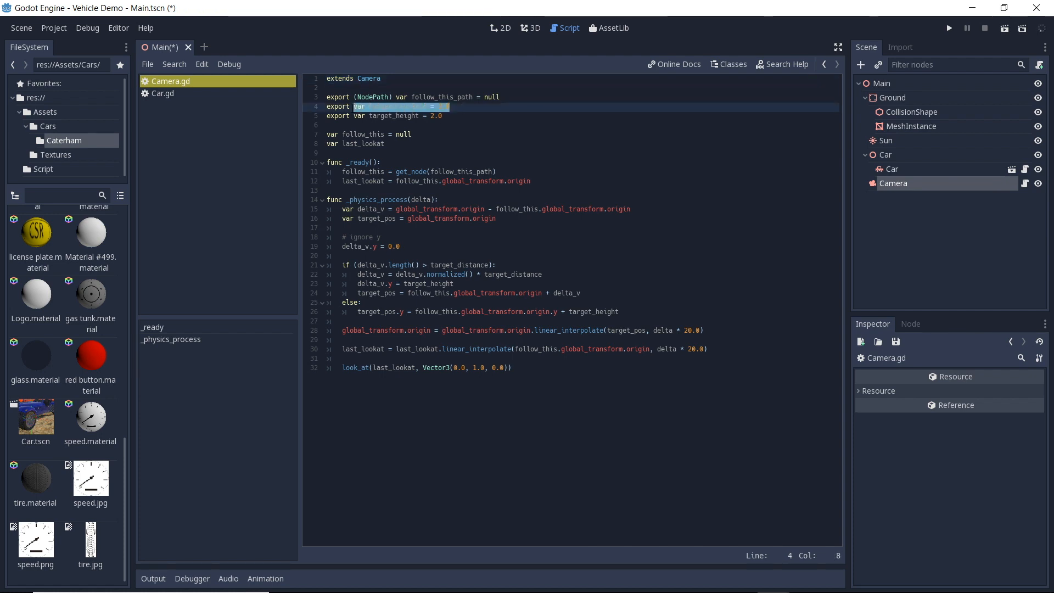
{"action": "left_click", "coordinate": [490, 105]}
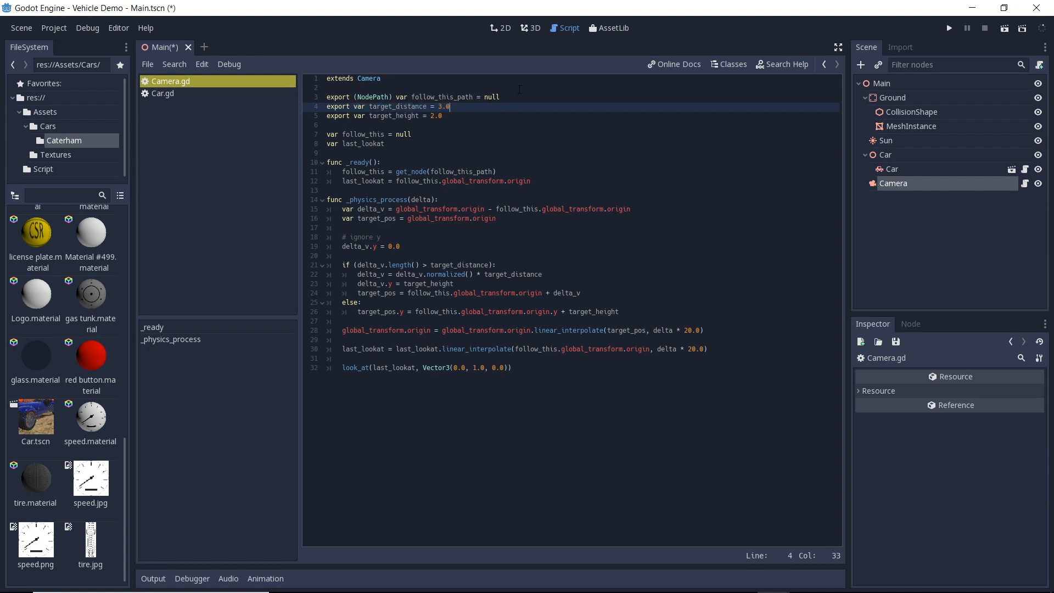
{"action": "key", "text": "Down"}
{"action": "key", "text": "Down"}
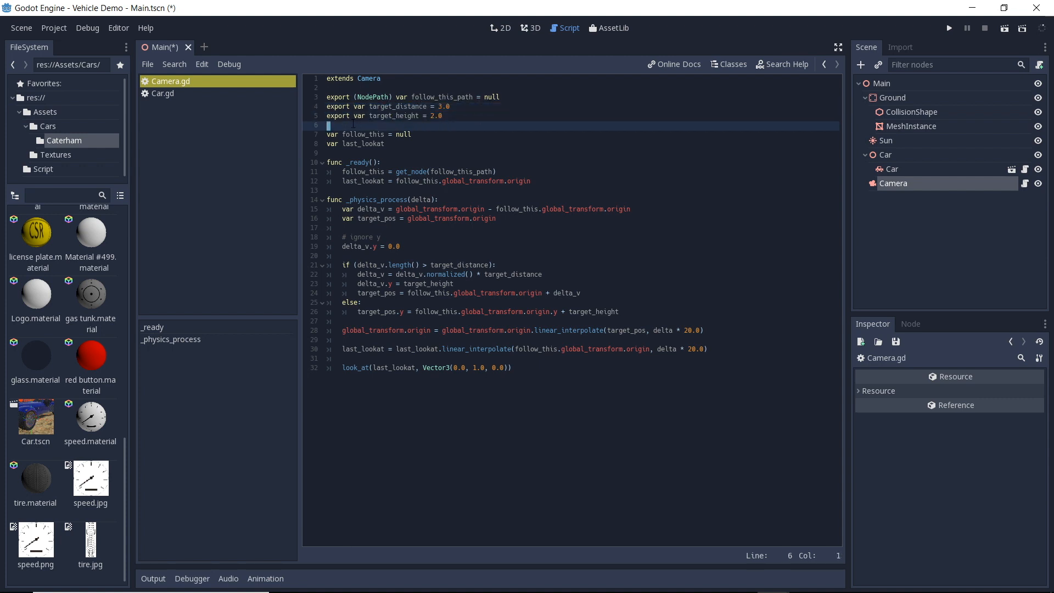
{"action": "left_click_drag", "start_coordinate": [354, 125], "coordinate": [350, 121]}
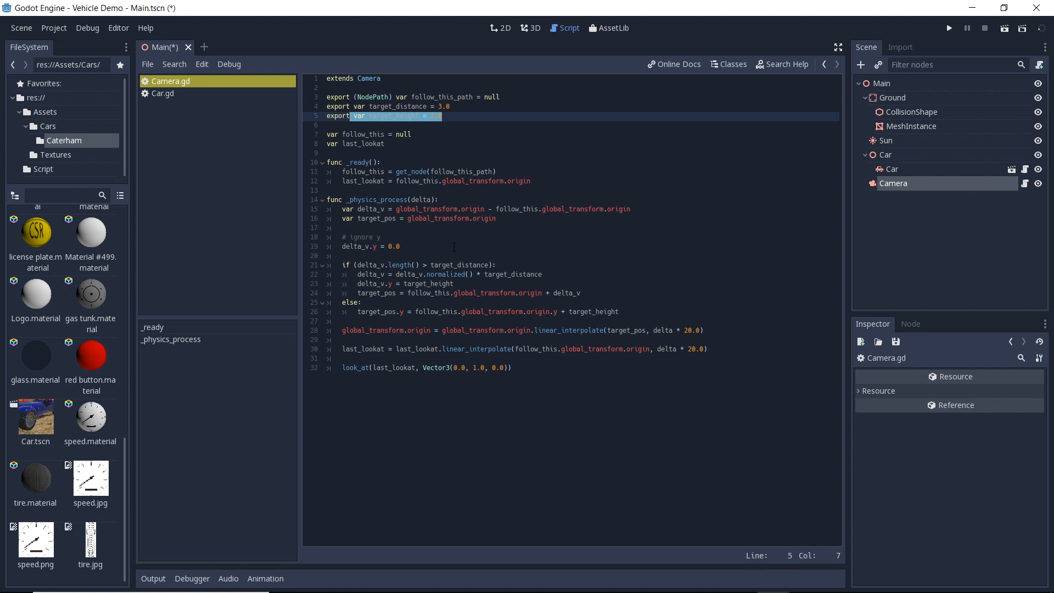
Assign the Car vehicle node under the Car Spatial as the Camera's Follow This Path target.
{"action": "left_click", "coordinate": [942, 183]}
{"action": "scroll", "coordinate": [968, 390], "scroll_direction": "up", "scroll_amount": 2}
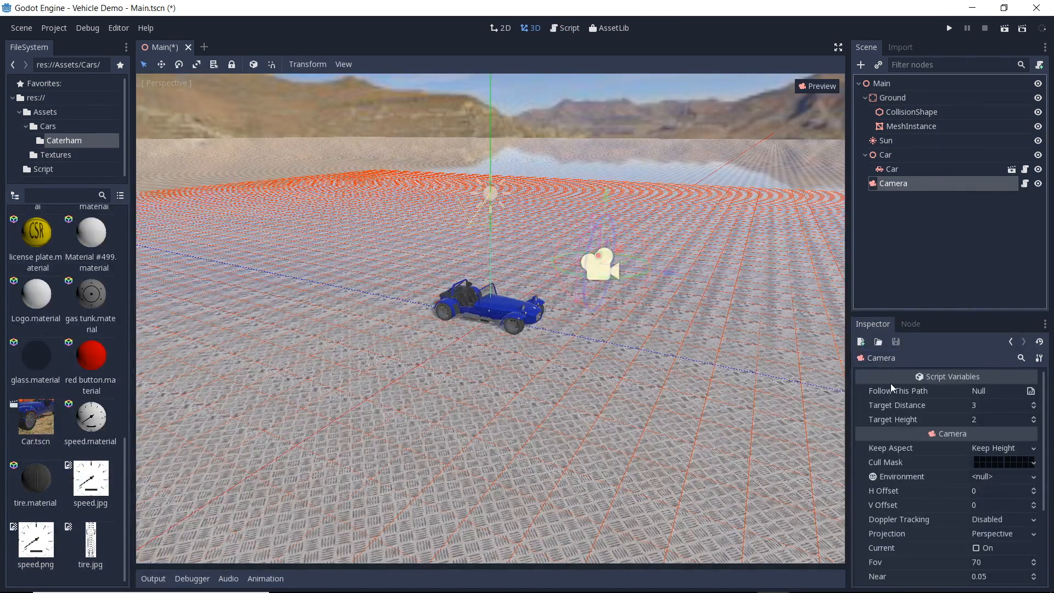
{"action": "left_click", "coordinate": [1031, 391]}
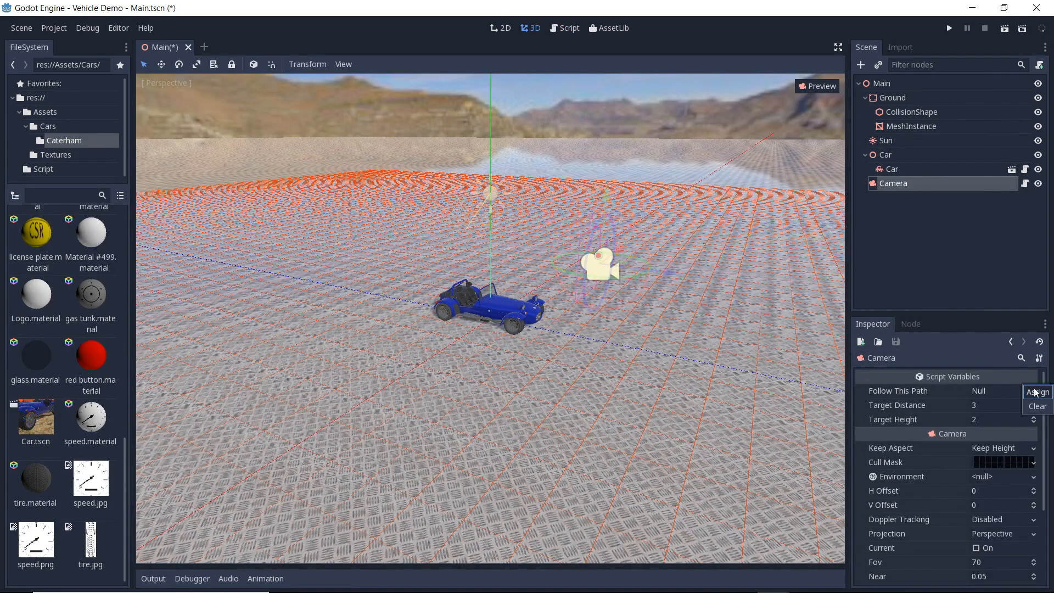
{"action": "left_click", "coordinate": [1035, 391]}
{"action": "left_click", "coordinate": [198, 187]}
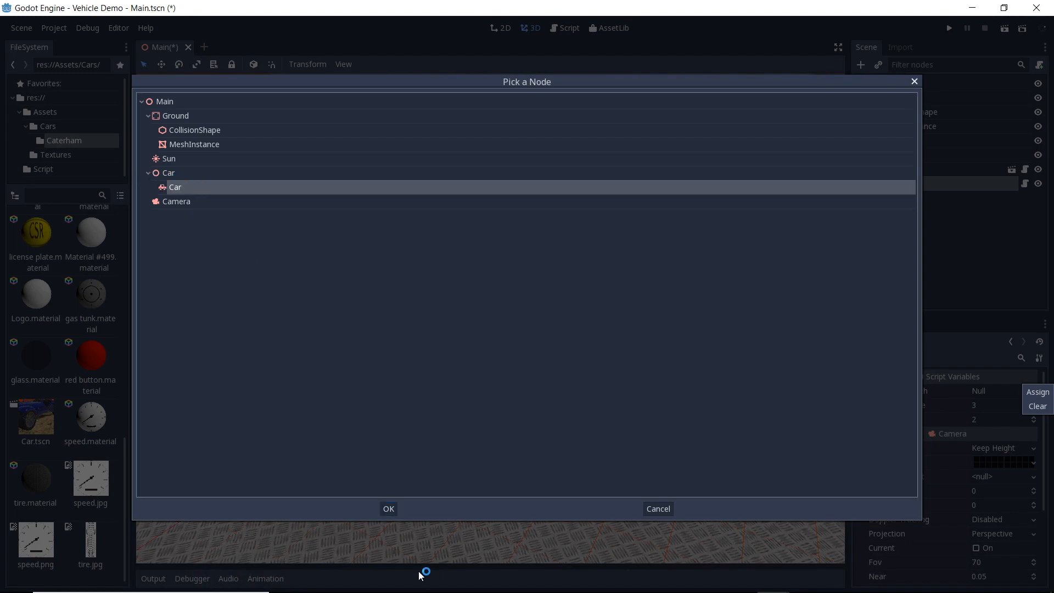
{"action": "left_click", "coordinate": [391, 509]}
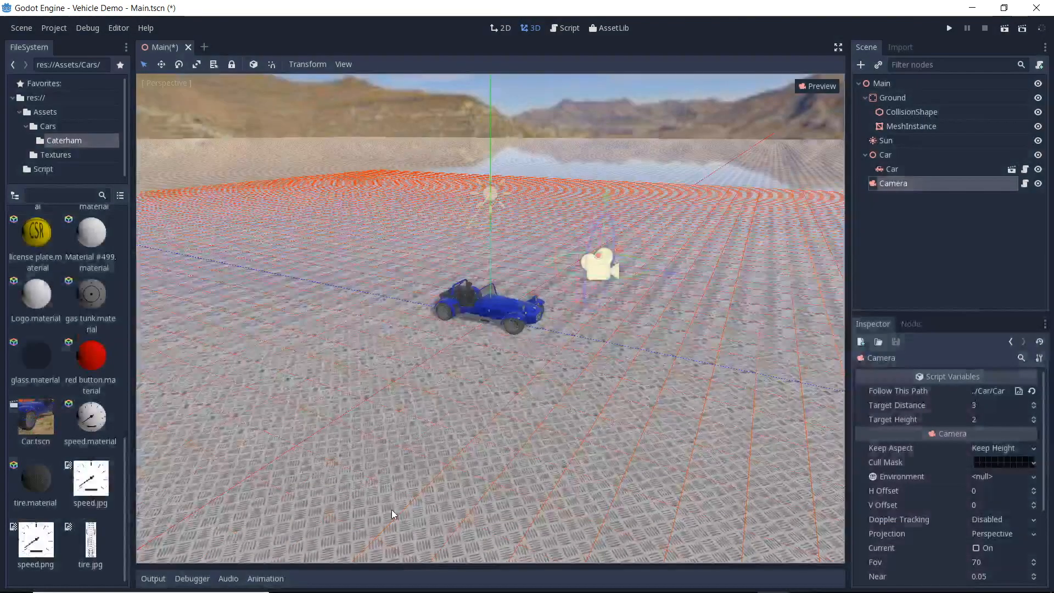
Rotate the Car instance about its vertical axis so its rear faces the camera side, and save the Main scene.
{"action": "left_click", "coordinate": [510, 302]}
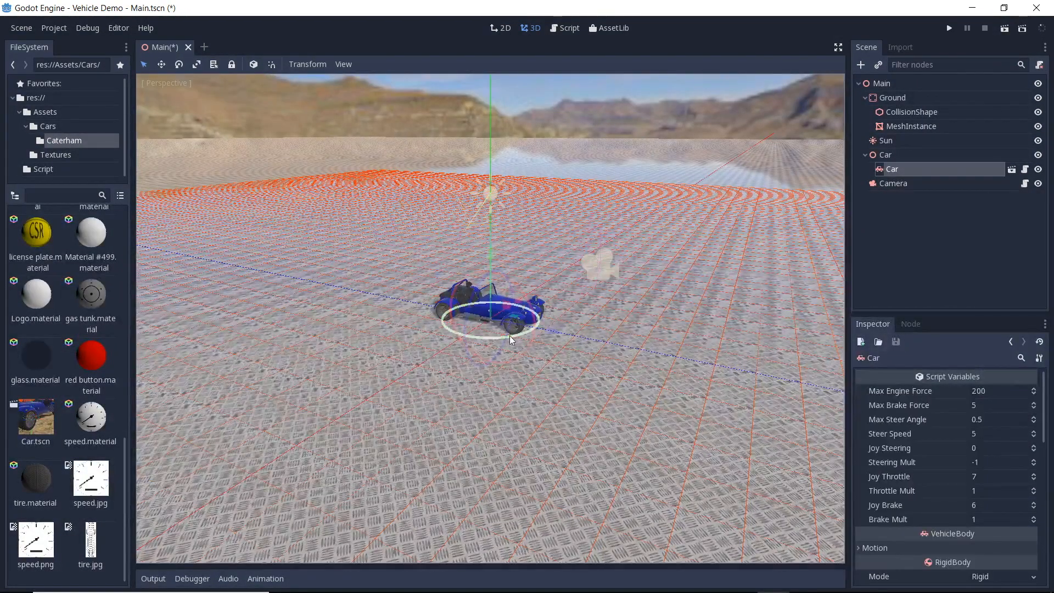
{"action": "left_click_drag", "start_coordinate": [502, 338], "coordinate": [552, 326]}
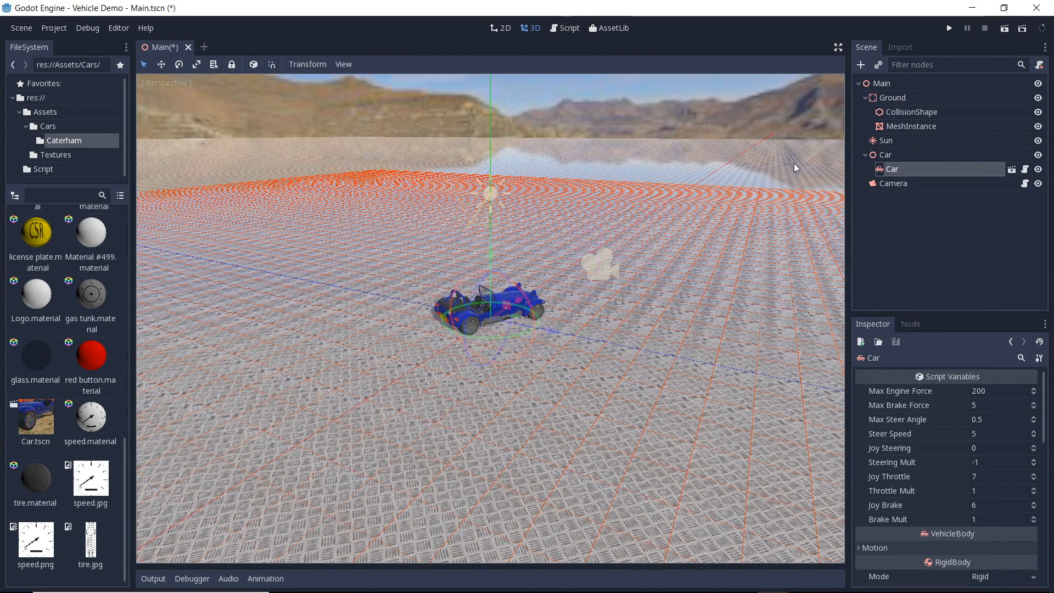
{"action": "key", "text": "ctrl+s"}
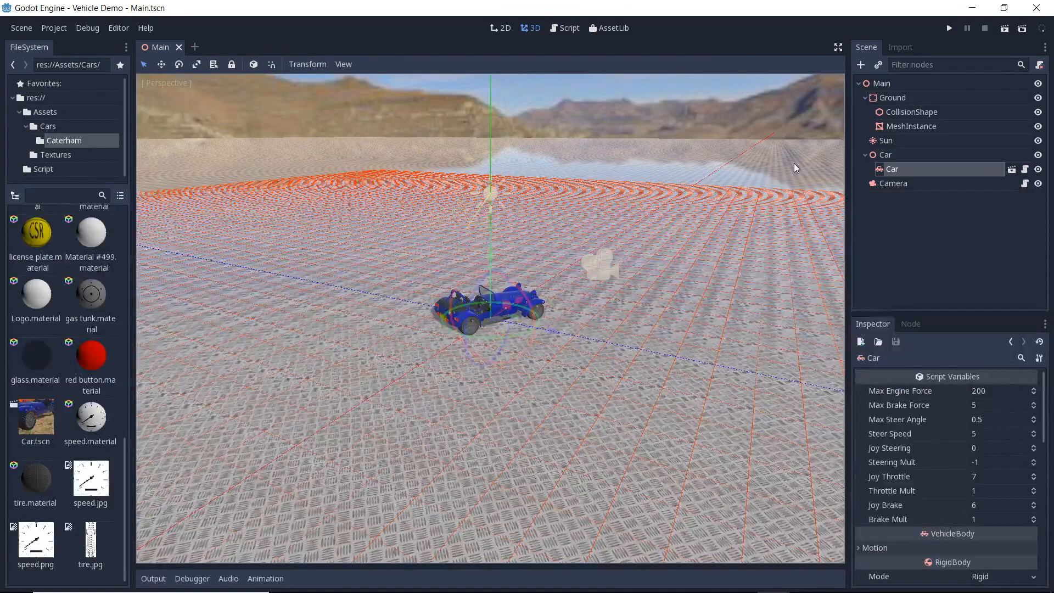
Run the project and test the car's steering to both sides while the camera follows it.
{"action": "left_click", "coordinate": [944, 28]}
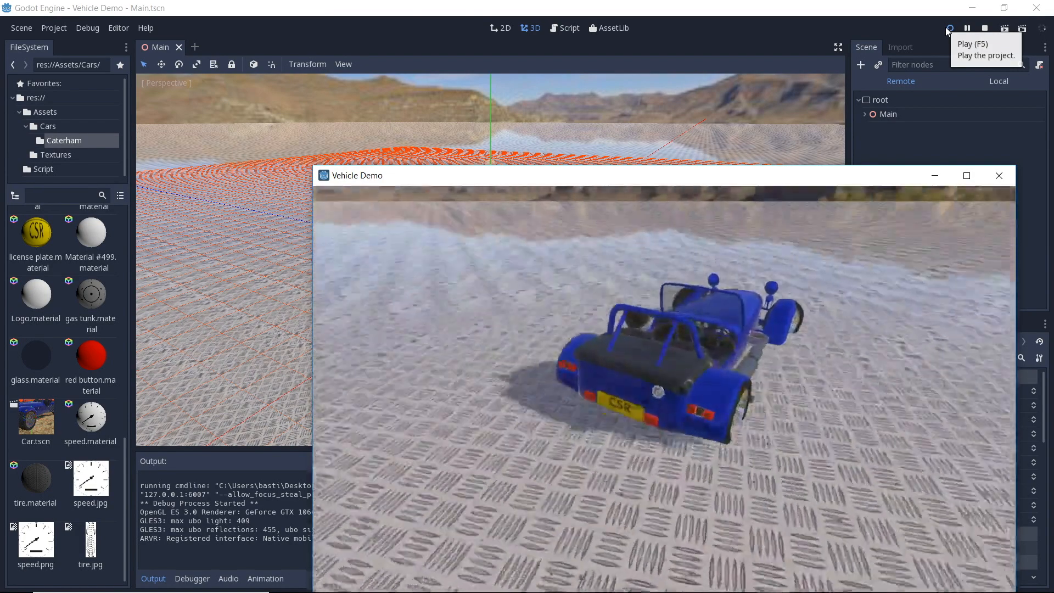
{"action": "key", "text": "Left"}
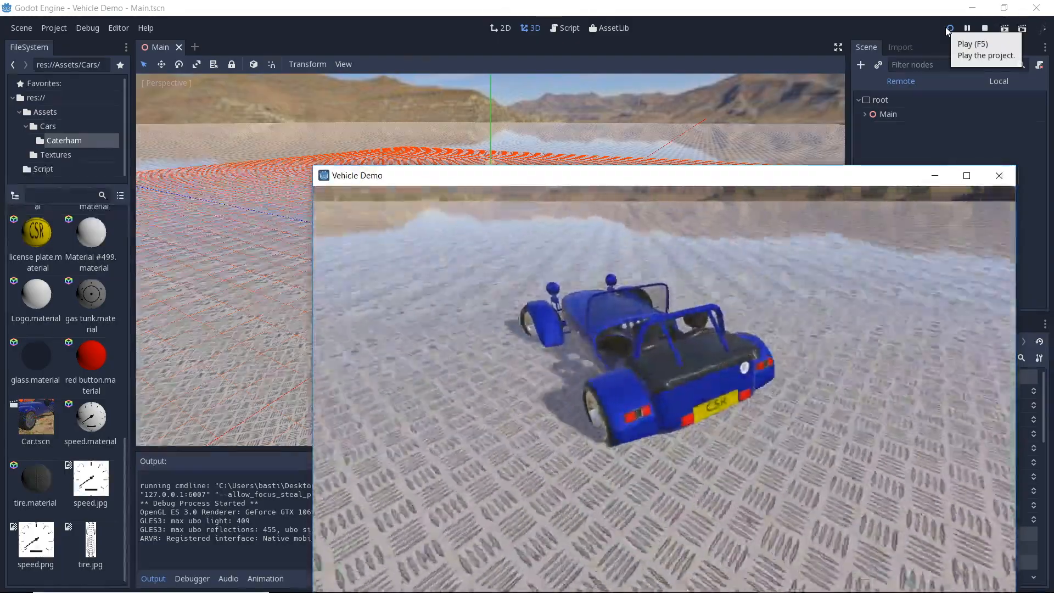
{"action": "key", "text": "Right"}
{"action": "key", "text": "Right"}
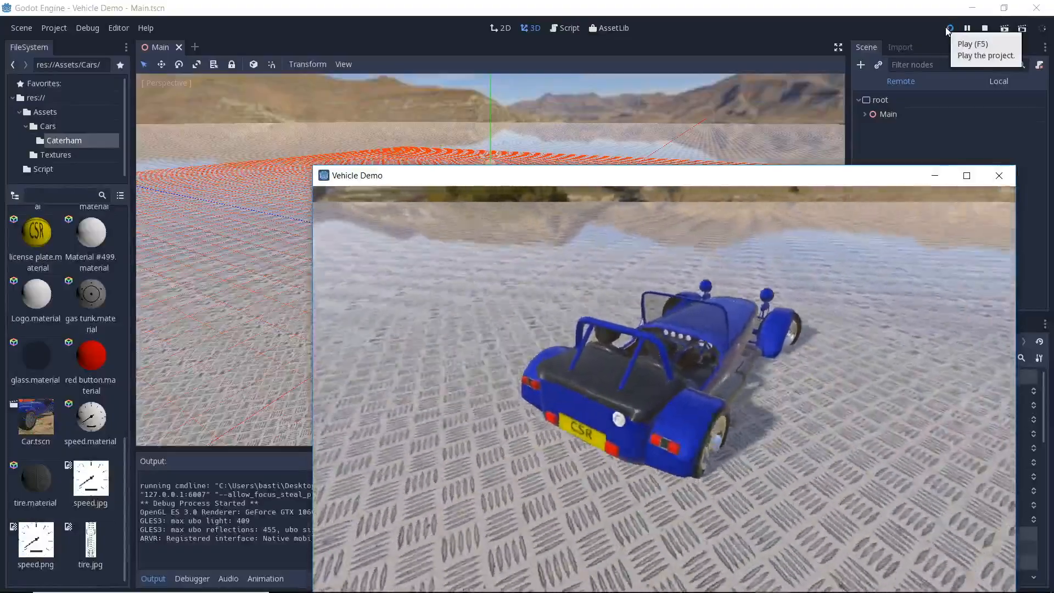
{"action": "key", "text": "Left"}
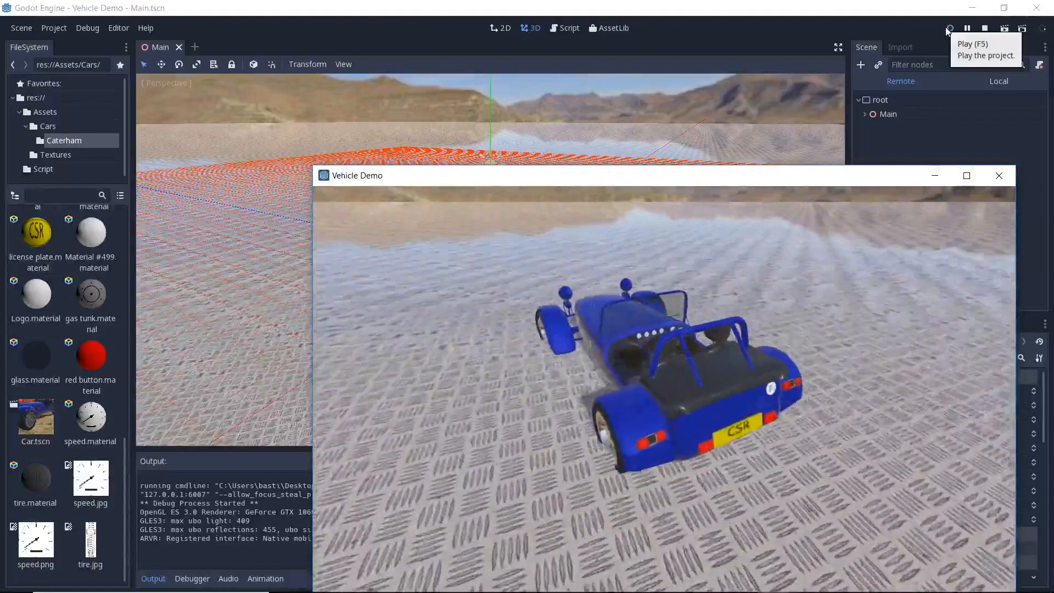
{"action": "key", "text": "Right"}
{"action": "key", "text": "Left"}
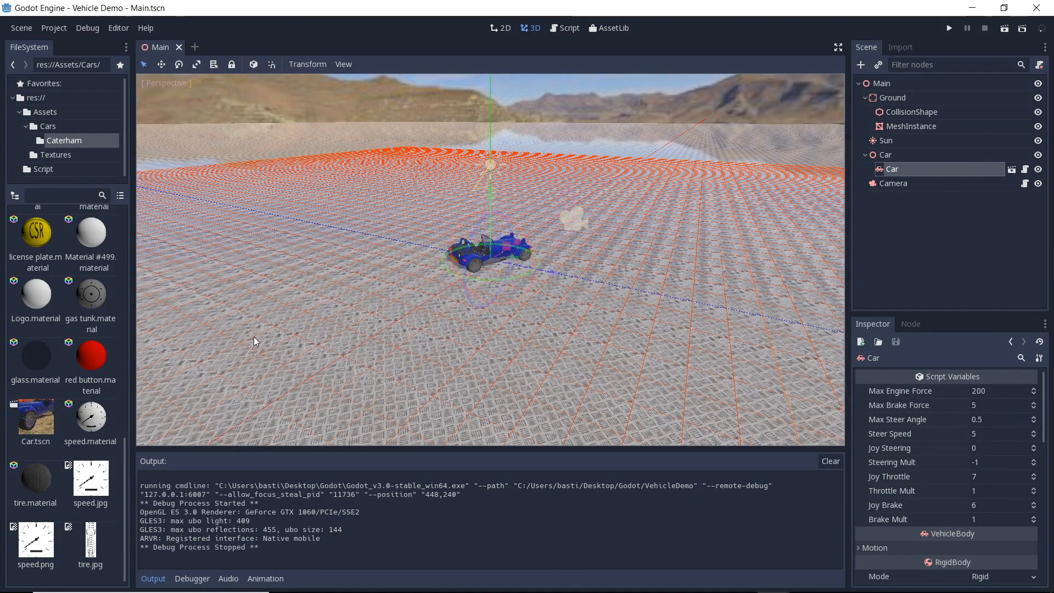
Open the Car.tscn scene and set the Weight of the Car root body to 575.
{"action": "double_click", "coordinate": [33, 426]}
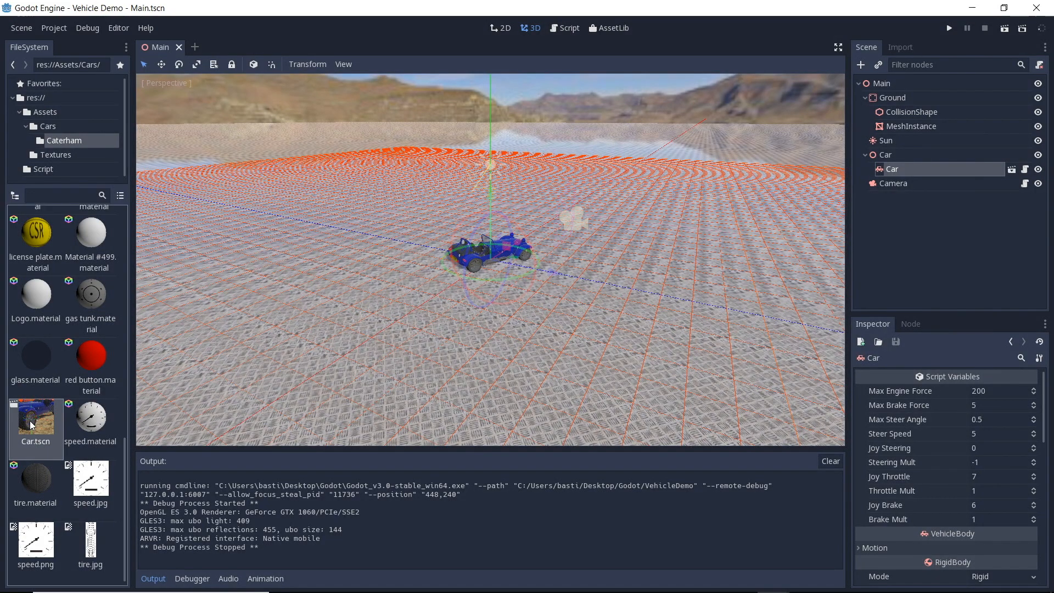
{"action": "middle_click_drag", "start_coordinate": [530, 209], "coordinate": [637, 211]}
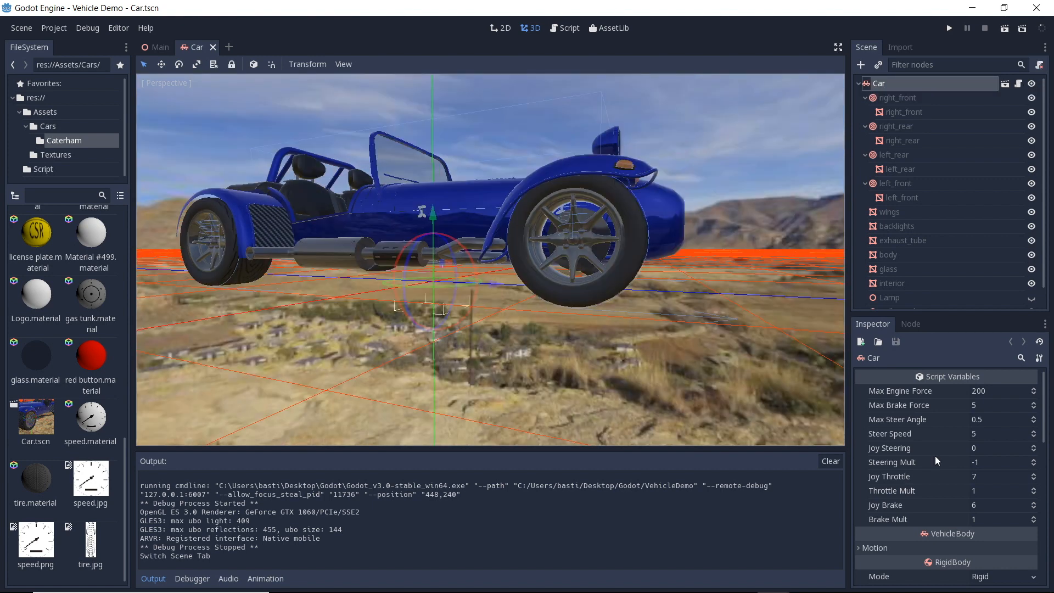
{"action": "scroll", "coordinate": [936, 457], "scroll_direction": "down", "scroll_amount": 11}
{"action": "scroll", "coordinate": [936, 456], "scroll_direction": "up", "scroll_amount": 4}
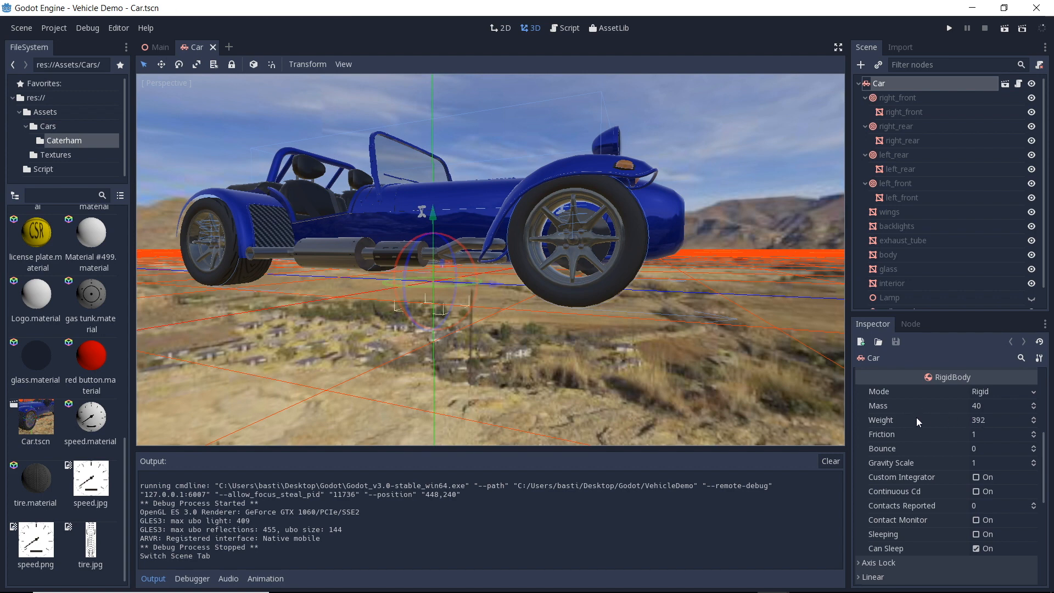
{"action": "left_click", "coordinate": [984, 422]}
{"action": "type", "text": "575"}
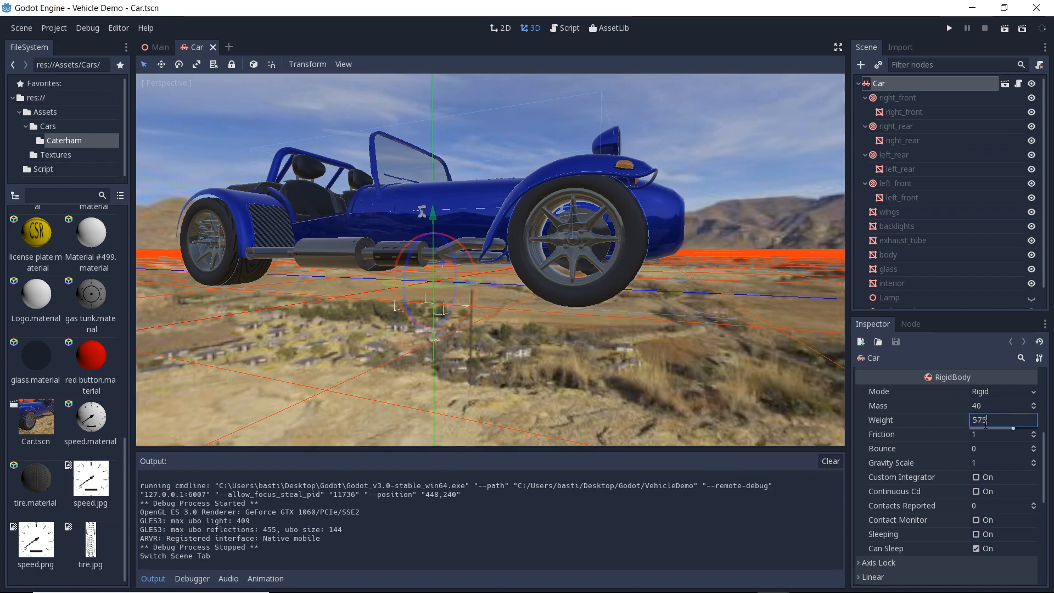
{"action": "key", "text": "Return"}
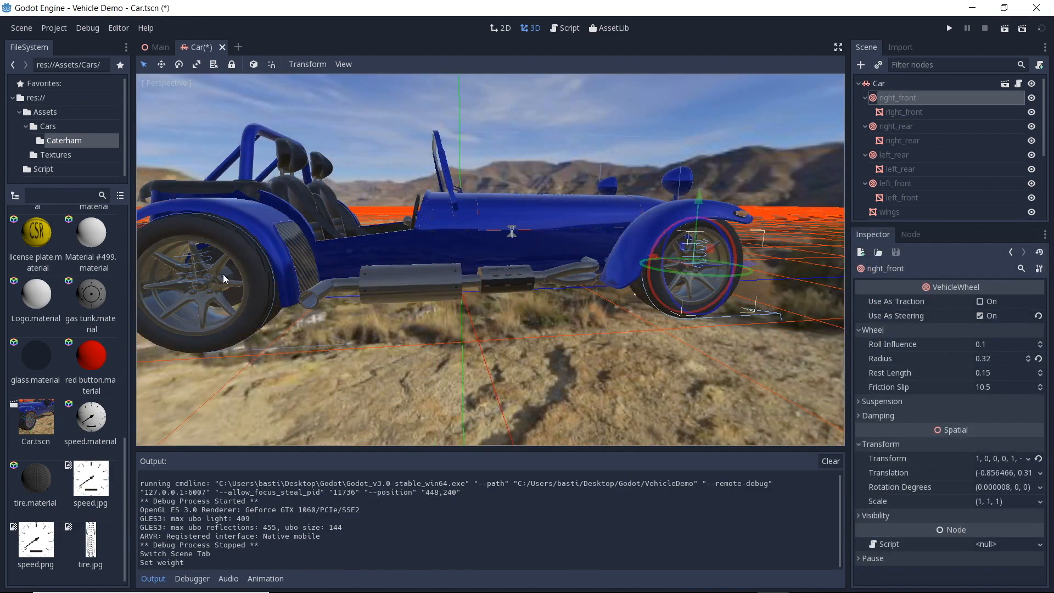
Inspect the right_front wheel on the car and expand its Suspension and Damping properties.
{"action": "middle_click_drag", "start_coordinate": [223, 279], "coordinate": [383, 250]}
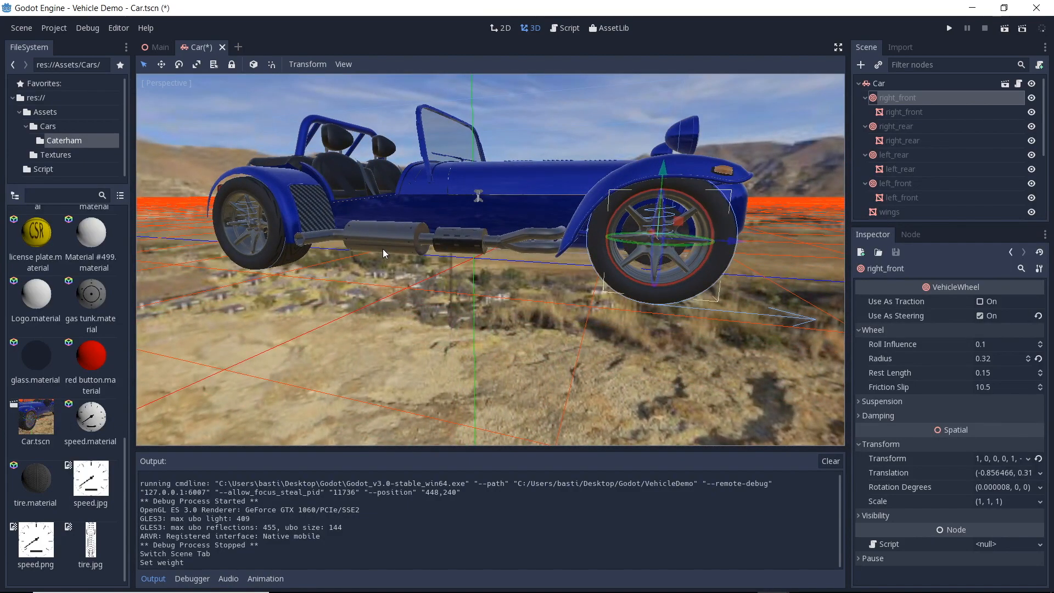
{"action": "mouse_move", "coordinate": [385, 252]}
{"action": "middle_mouse_down"}
{"action": "mouse_move", "coordinate": [334, 245]}
{"action": "mouse_move", "coordinate": [385, 253]}
{"action": "middle_mouse_up"}
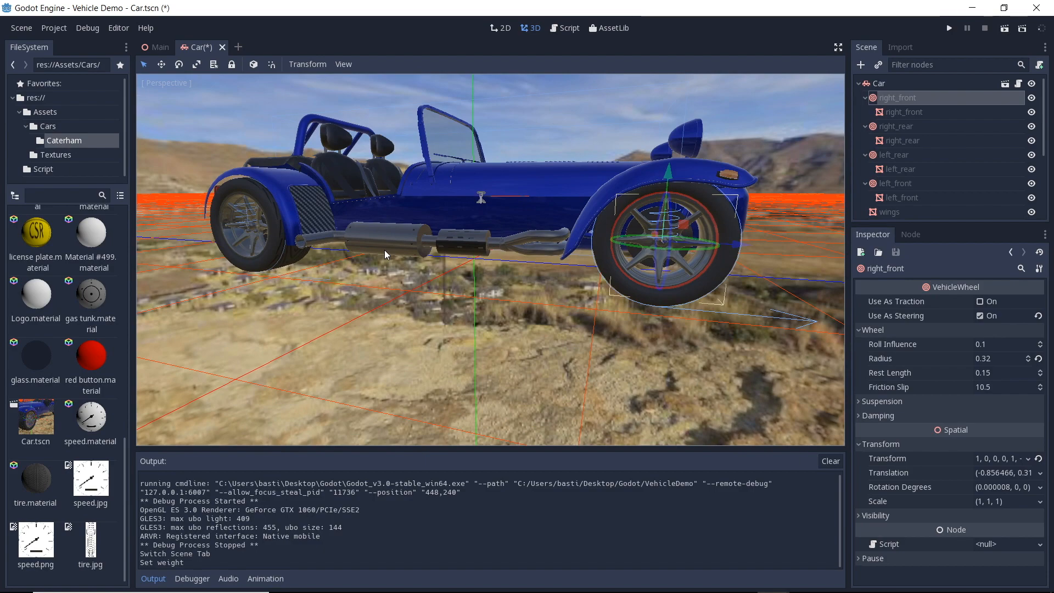
{"action": "middle_click_drag", "start_coordinate": [364, 279], "coordinate": [354, 230]}
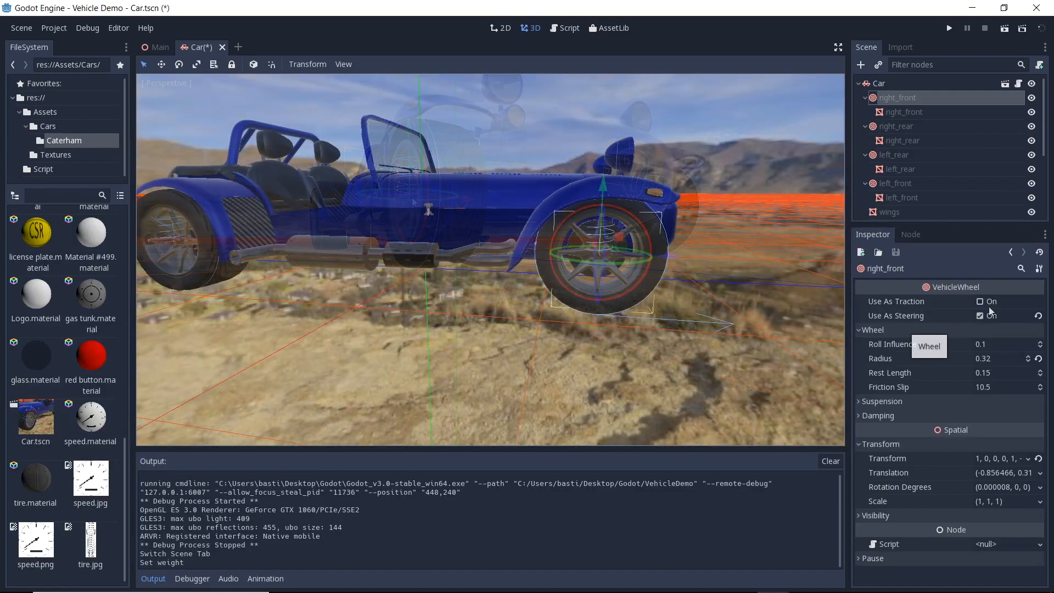
{"action": "left_click", "coordinate": [864, 401]}
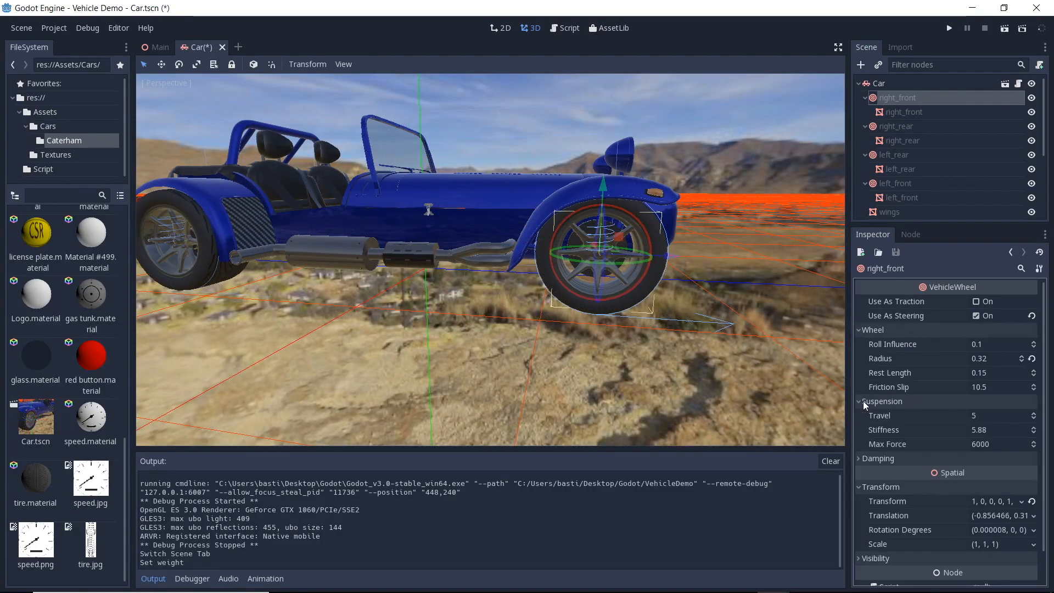
{"action": "left_click", "coordinate": [861, 458]}
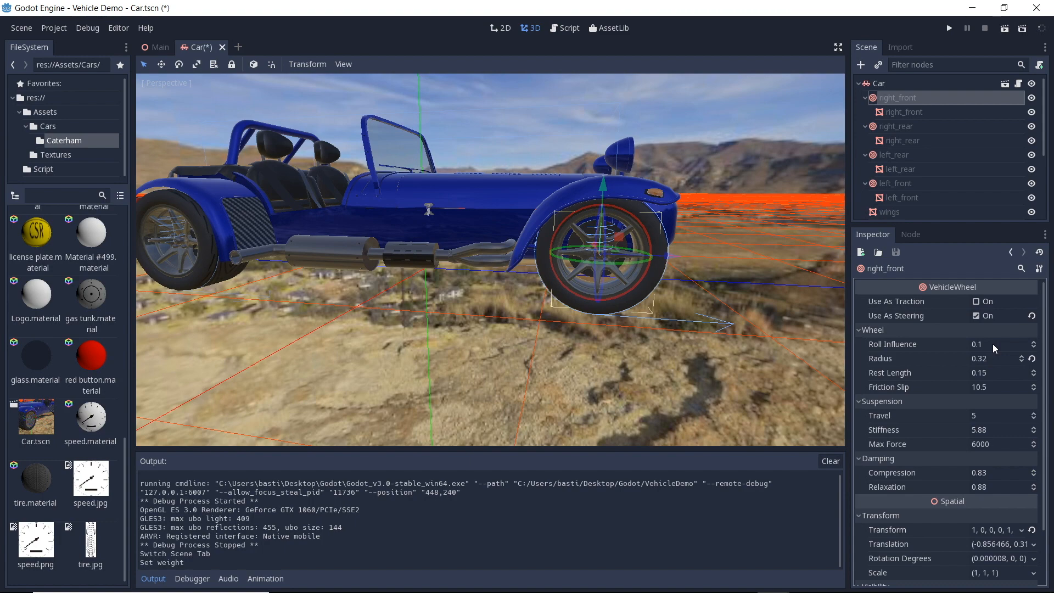
Try a Rest Length of 1 on the right_front wheel and view its suspension spring from several angles.
{"action": "left_click", "coordinate": [994, 373]}
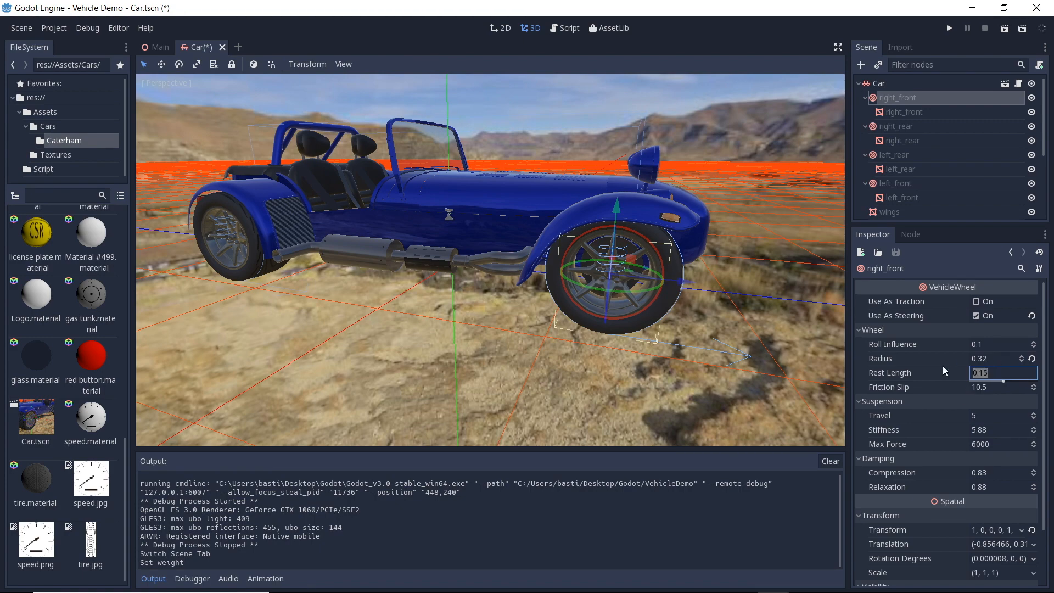
{"action": "type", "text": "1"}
{"action": "key", "text": "Return"}
{"action": "middle_click_drag", "start_coordinate": [644, 84], "coordinate": [635, 181], "text": "shift"}
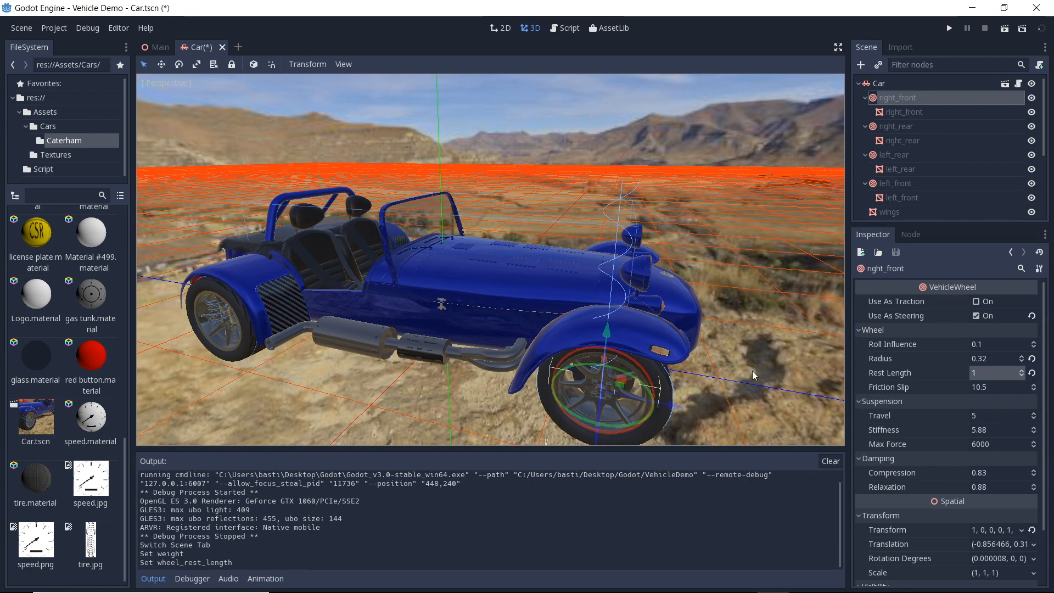
{"action": "left_click", "coordinate": [626, 374]}
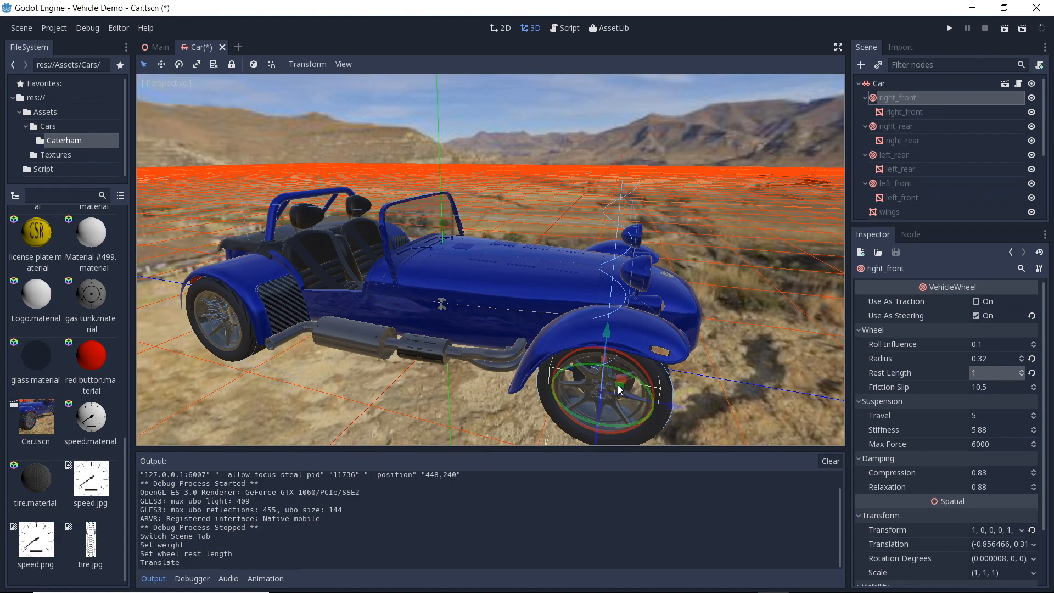
{"action": "middle_click_drag", "start_coordinate": [630, 330], "coordinate": [320, 261]}
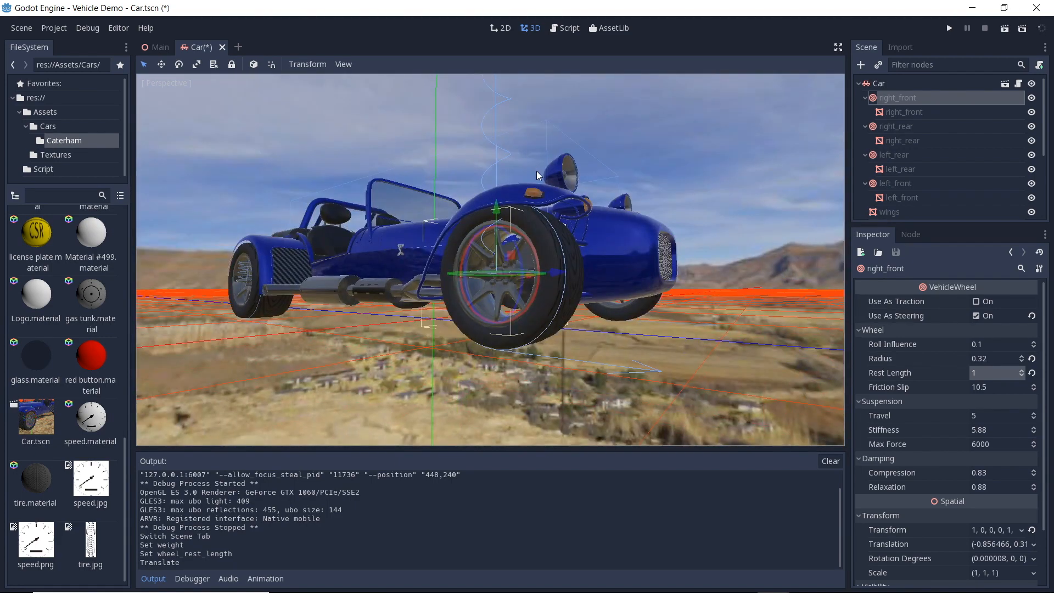
{"action": "middle_click_drag", "start_coordinate": [536, 167], "coordinate": [622, 288]}
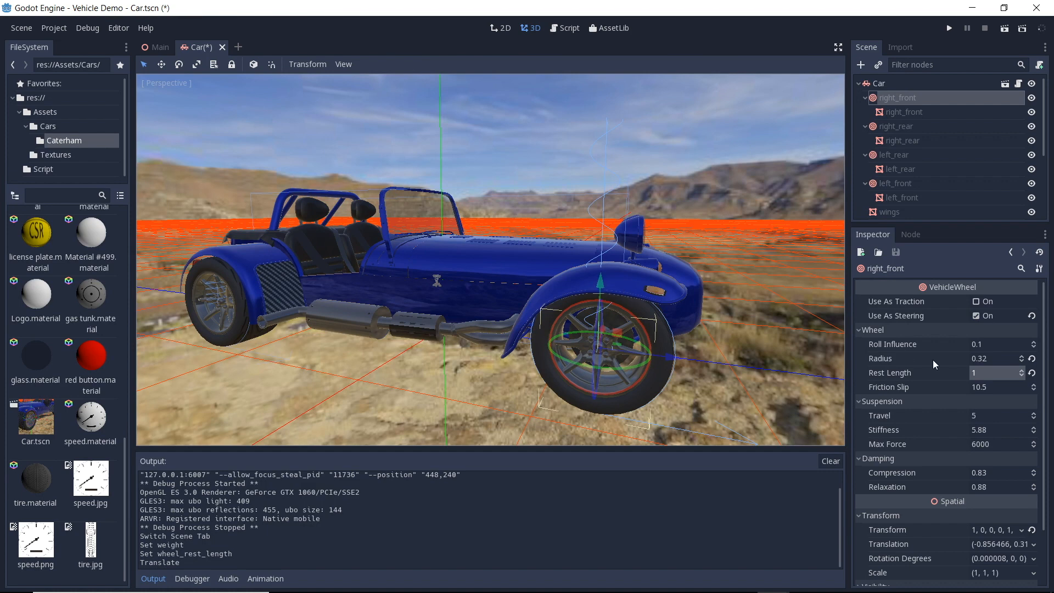
Set the right_front wheel's Rest Length to 0.07 and its Translation Y to 0.39.
{"action": "left_click", "coordinate": [992, 373]}
{"action": "type", "text": "0.07"}
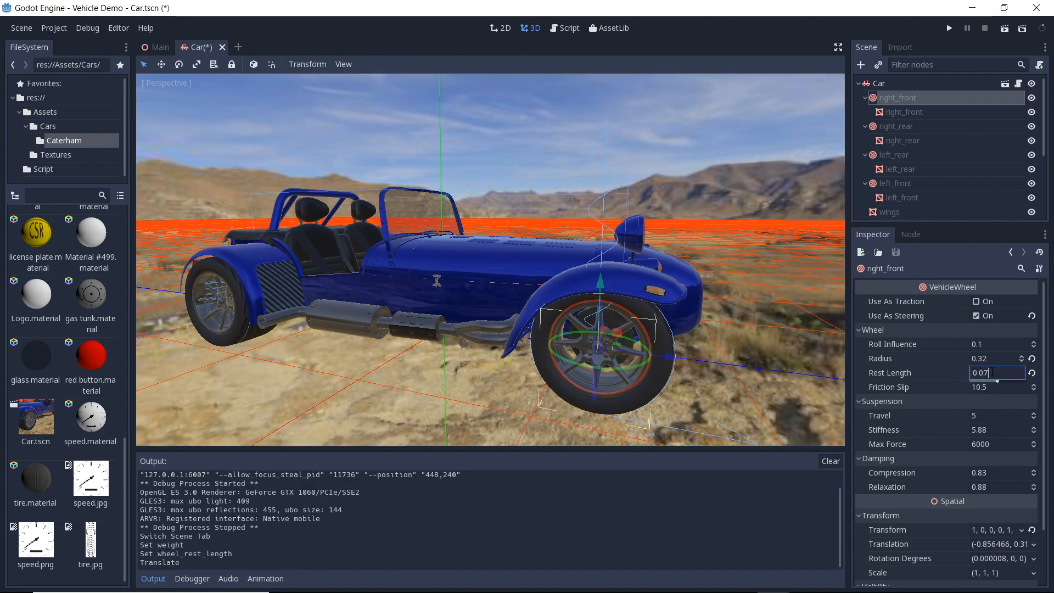
{"action": "key", "text": "Return"}
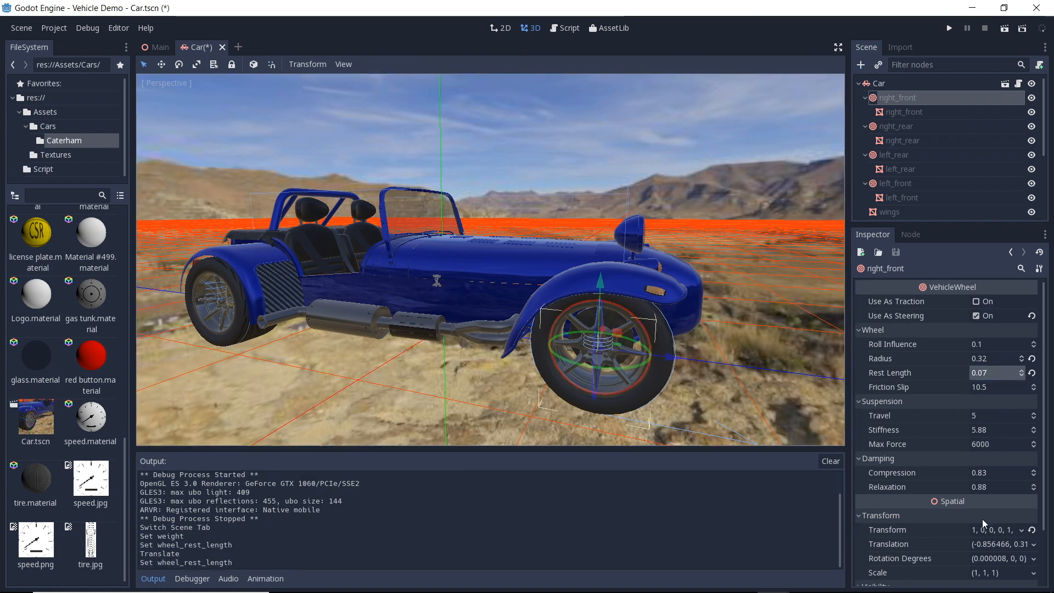
{"action": "left_click", "coordinate": [1033, 544]}
{"action": "left_click_drag", "start_coordinate": [978, 559], "coordinate": [954, 560]}
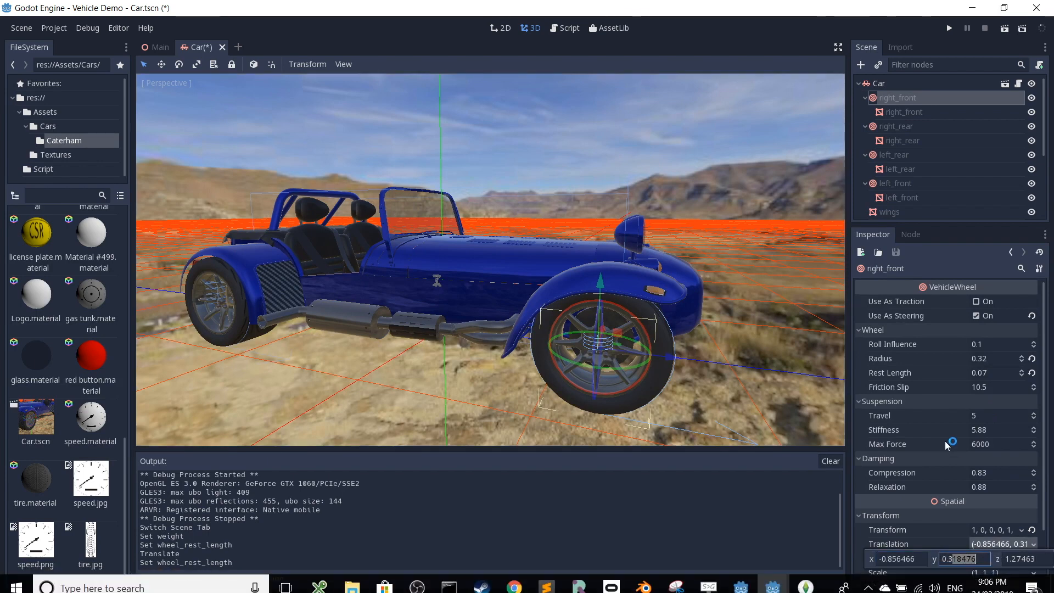
{"action": "type", "text": "9"}
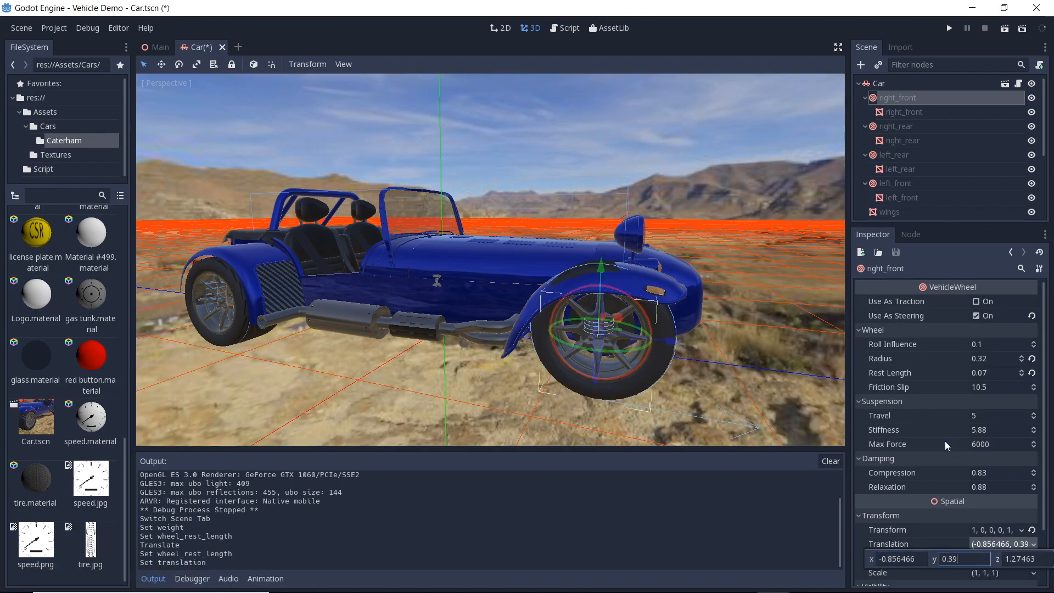
{"action": "left_click", "coordinate": [986, 372]}
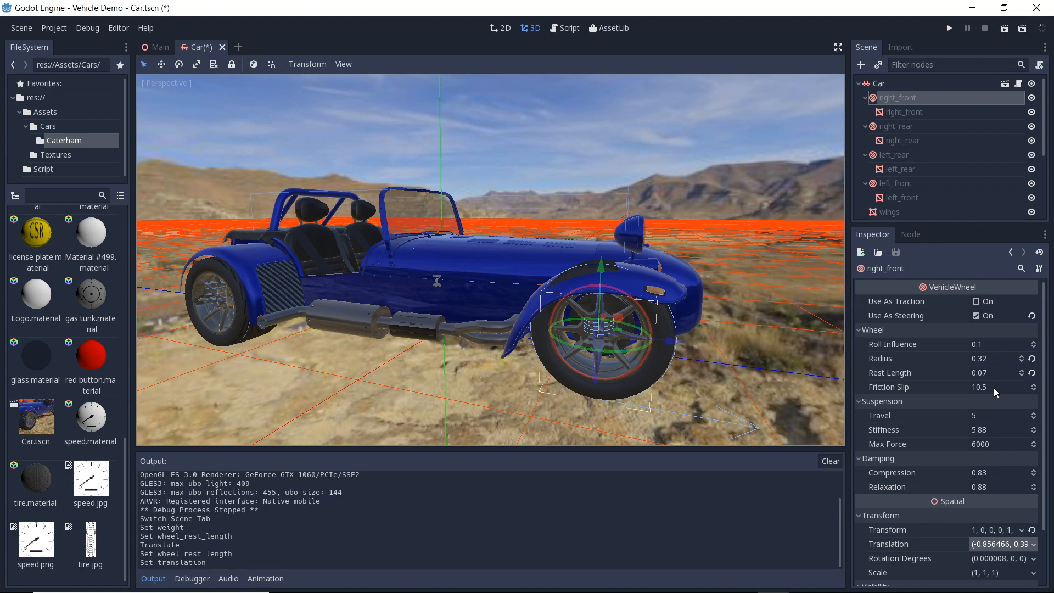
Set the right_front wheel's suspension Travel to 0.07 and Stiffness to 70.
{"action": "left_click", "coordinate": [976, 416]}
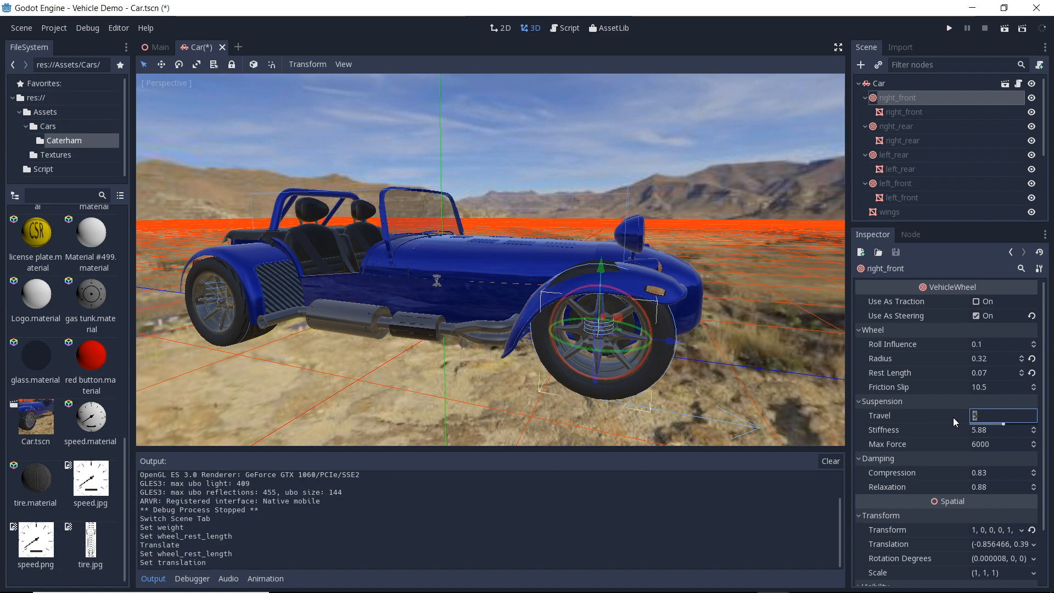
{"action": "type", "text": "07"}
{"action": "key", "text": "Return"}
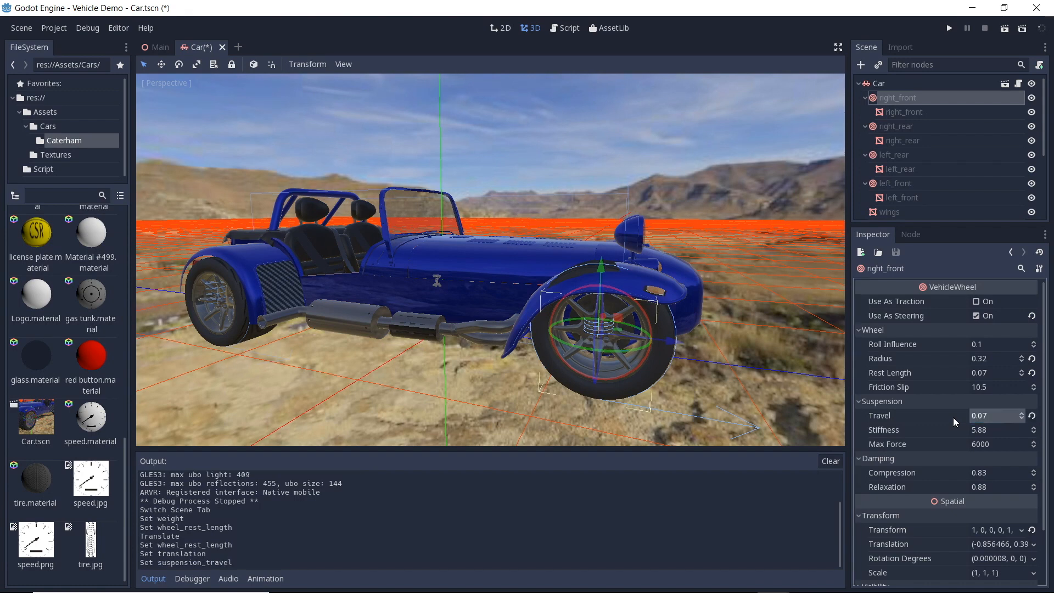
{"action": "key", "text": "Tab"}
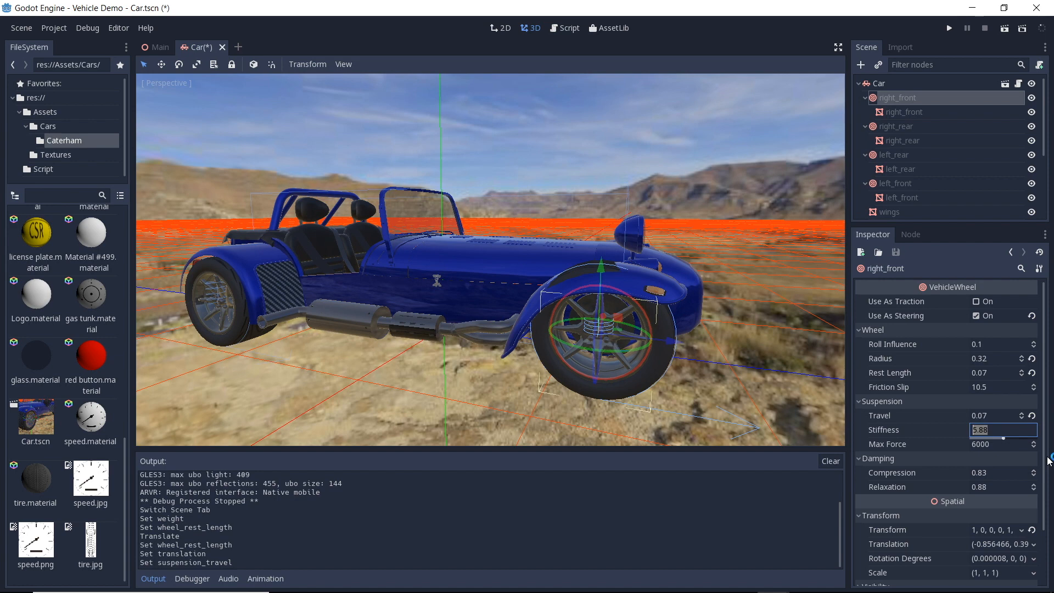
{"action": "type", "text": "70"}
{"action": "key", "text": "Return"}
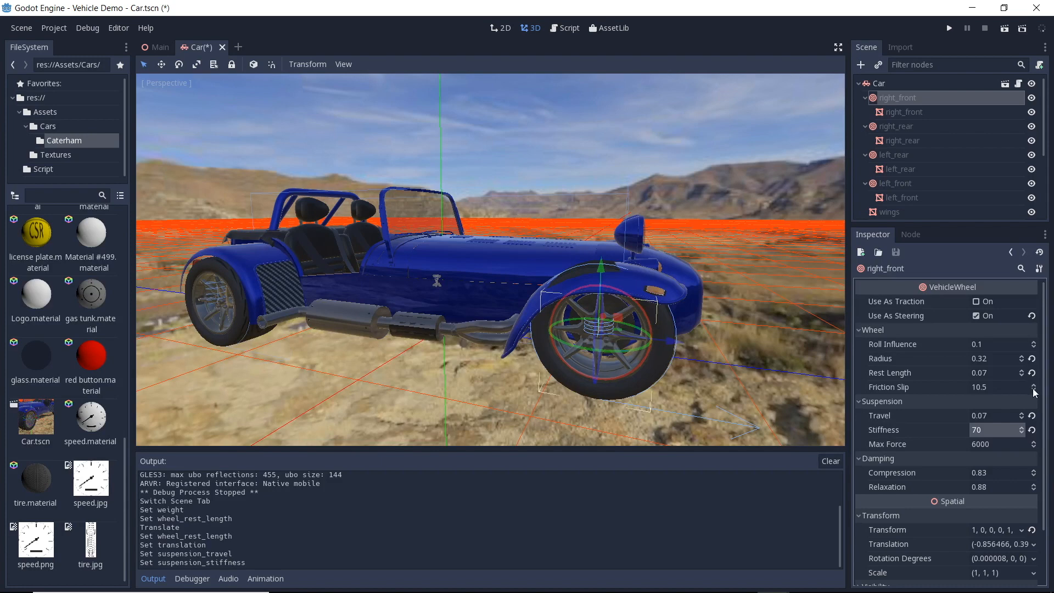
Set the right_front wheel's damping Compression to 0.5 and Relaxation to 0.8.
{"action": "left_click", "coordinate": [997, 443]}
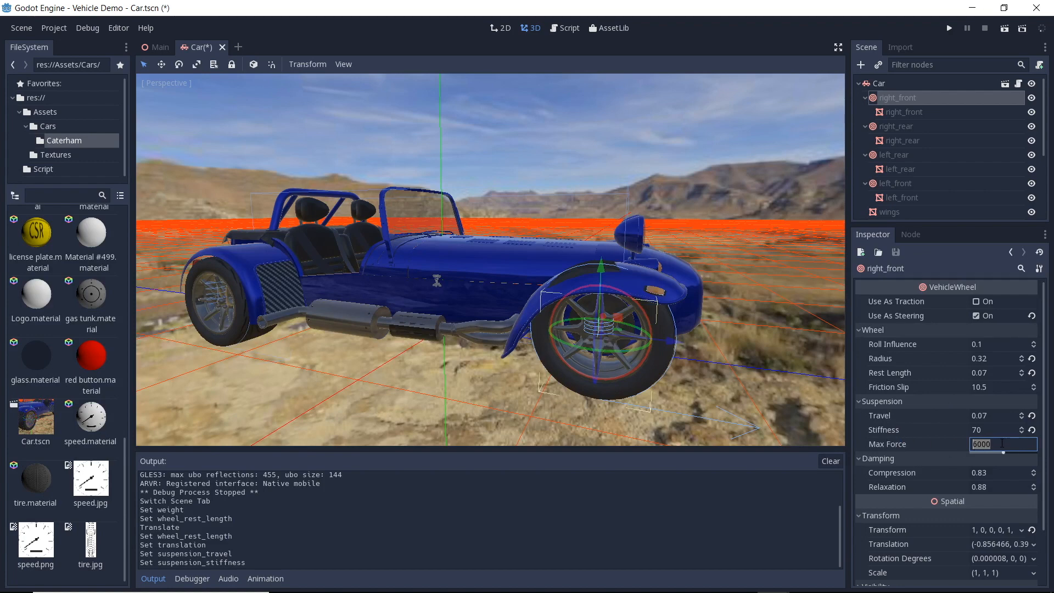
{"action": "left_click", "coordinate": [1002, 443]}
{"action": "key", "text": "Tab"}
{"action": "key", "text": "Tab"}
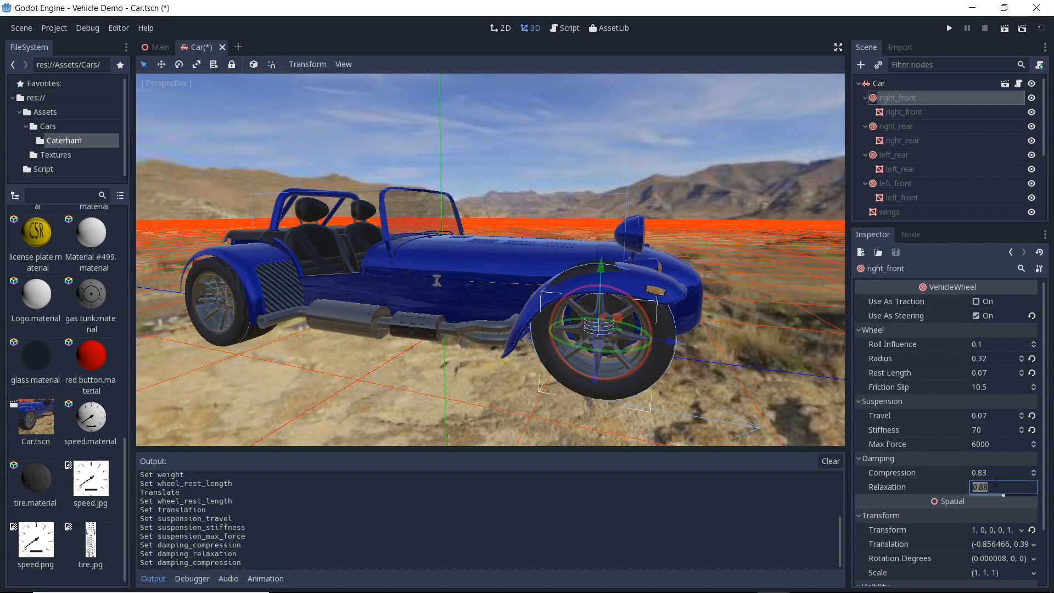
{"action": "left_click", "coordinate": [1009, 471]}
{"action": "type", "text": "0."}
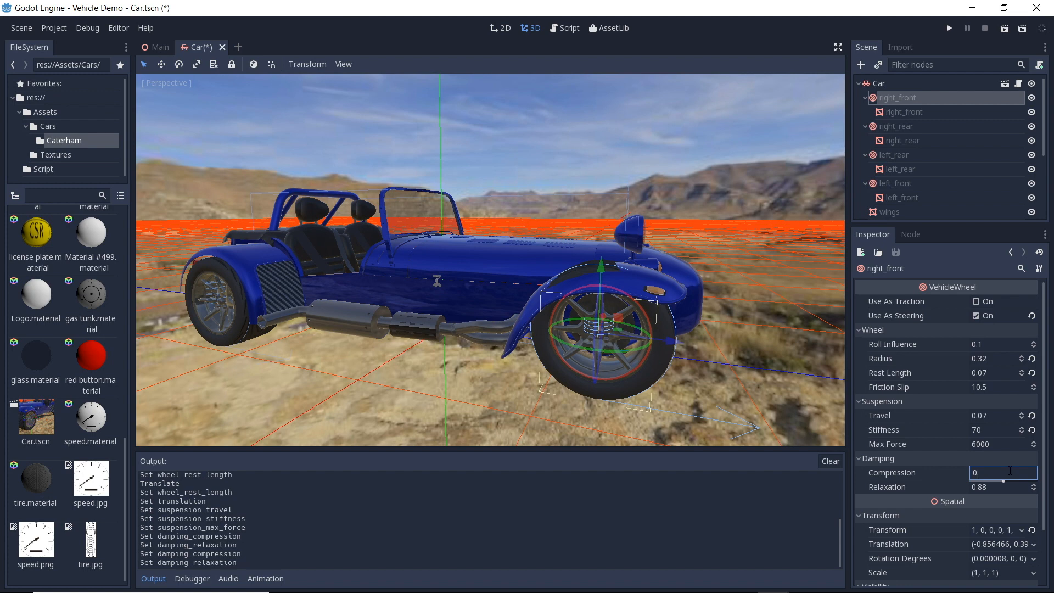
{"action": "type", "text": "5"}
{"action": "key", "text": "Return"}
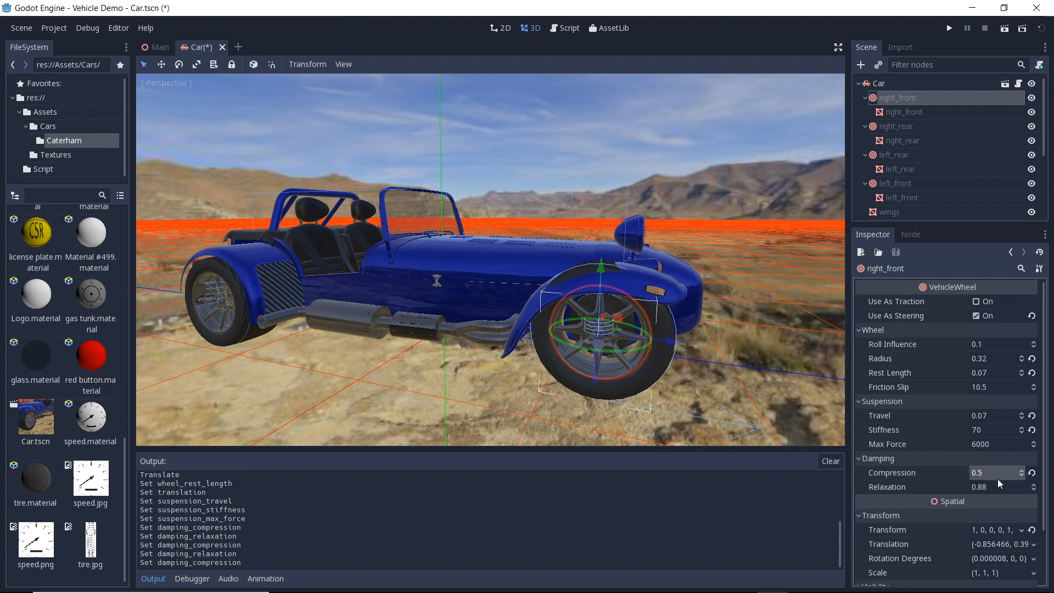
{"action": "left_click", "coordinate": [983, 487]}
{"action": "type", "text": "0.8"}
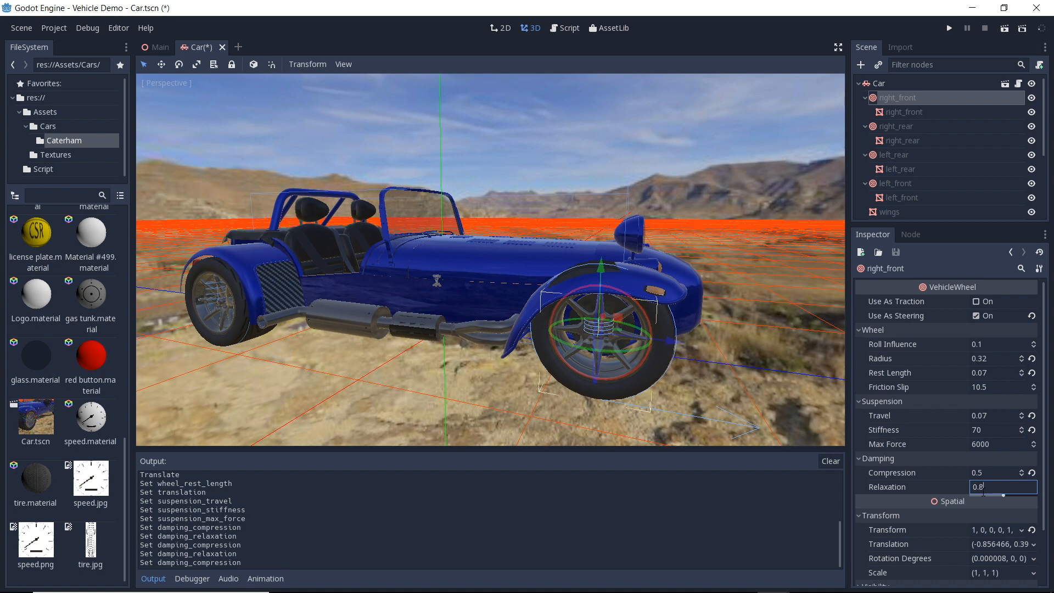
{"action": "key", "text": "Return"}
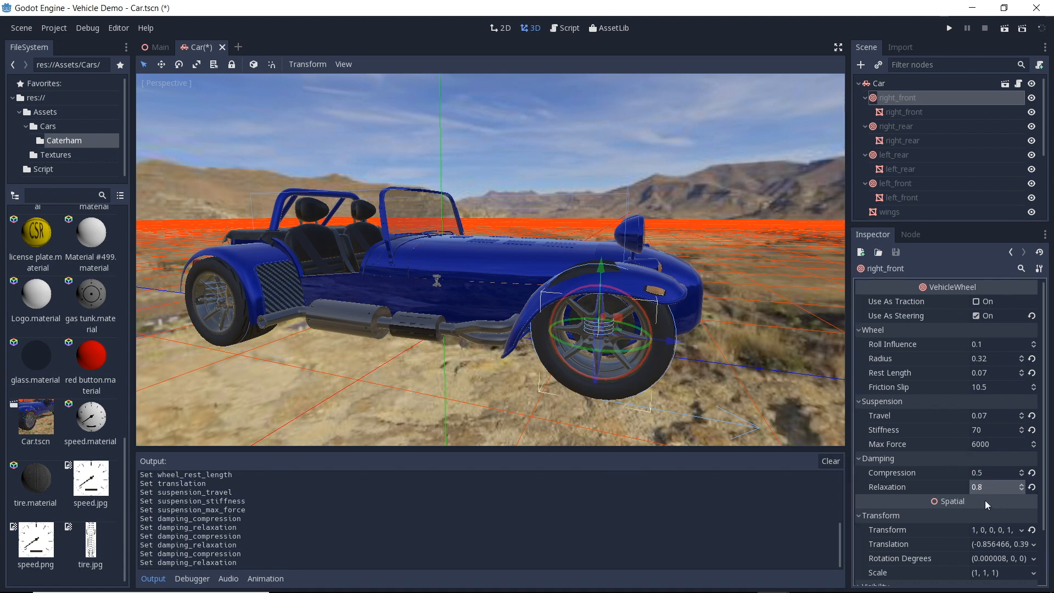
Run the project to test the car with the adjusted suspension and damping.
{"action": "left_click", "coordinate": [949, 28]}
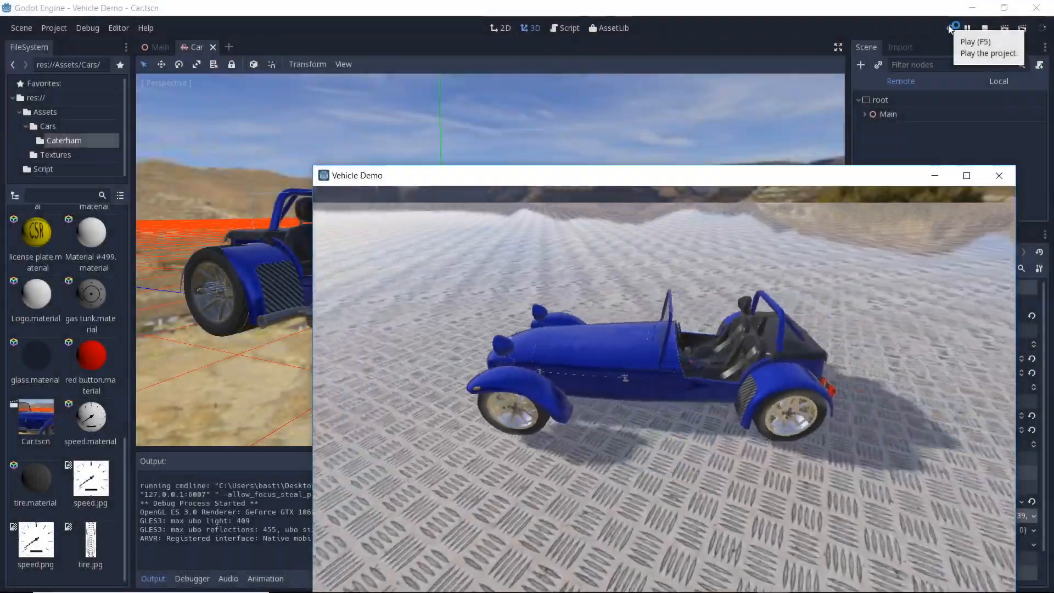